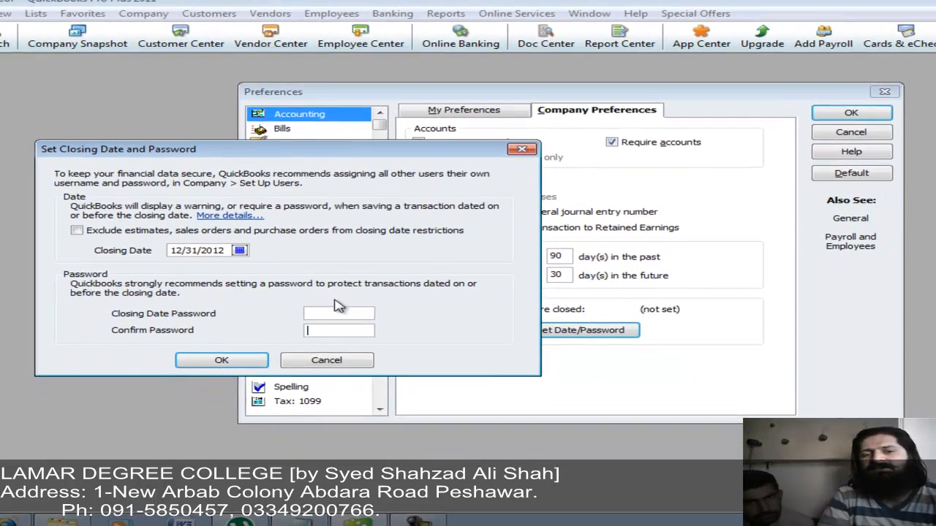
Step: Cancel the closing-date password dialog, leaving the books' closing date unset
left_click(374, 374)
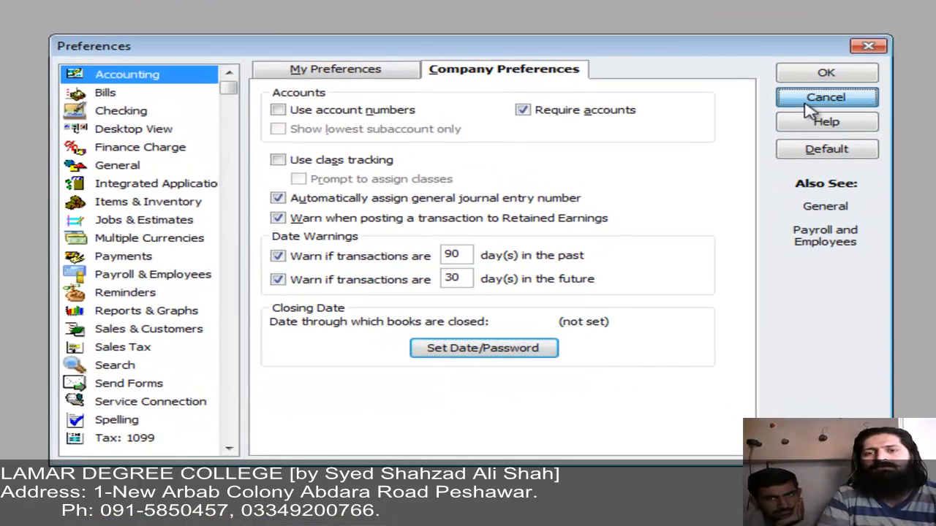
Step: Close Preferences and open the Cash Flow Projector, enlarged, at its Beginning Balance step
left_click(848, 135)
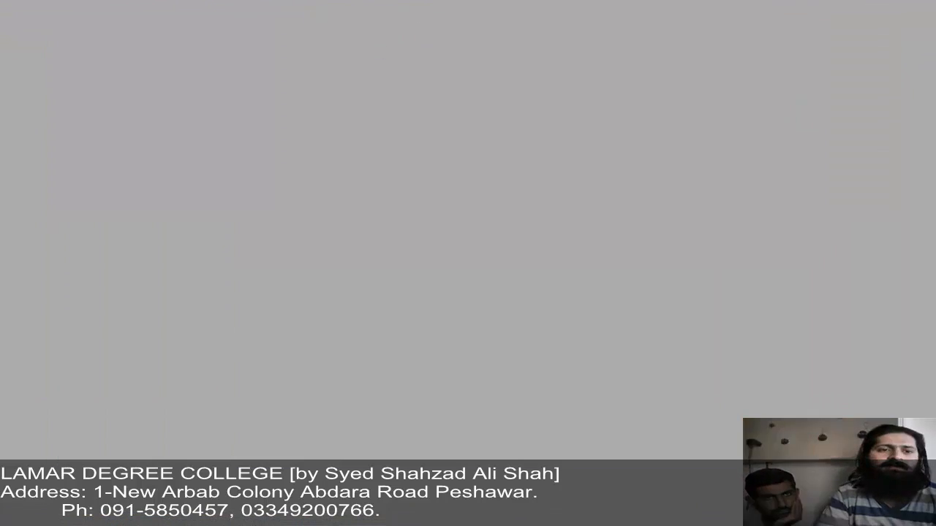
left_click(207, 34)
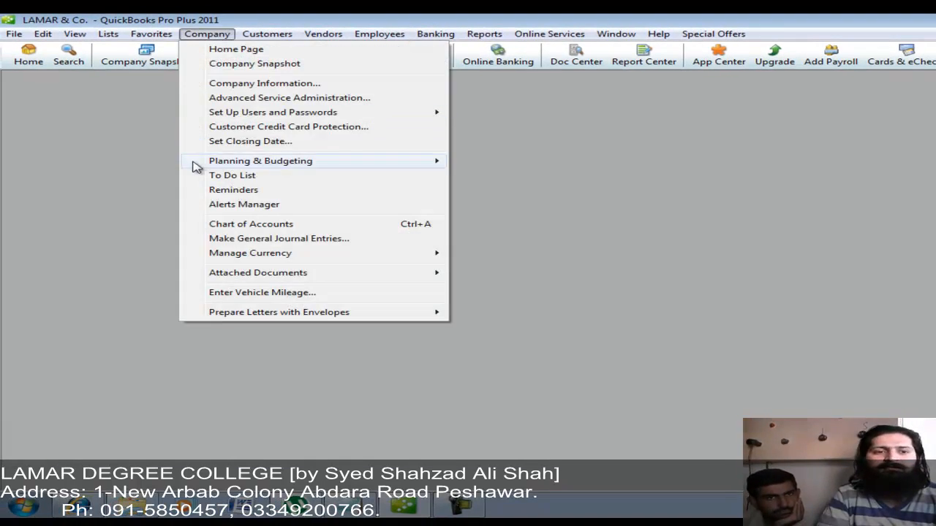
mouse_move(196, 166)
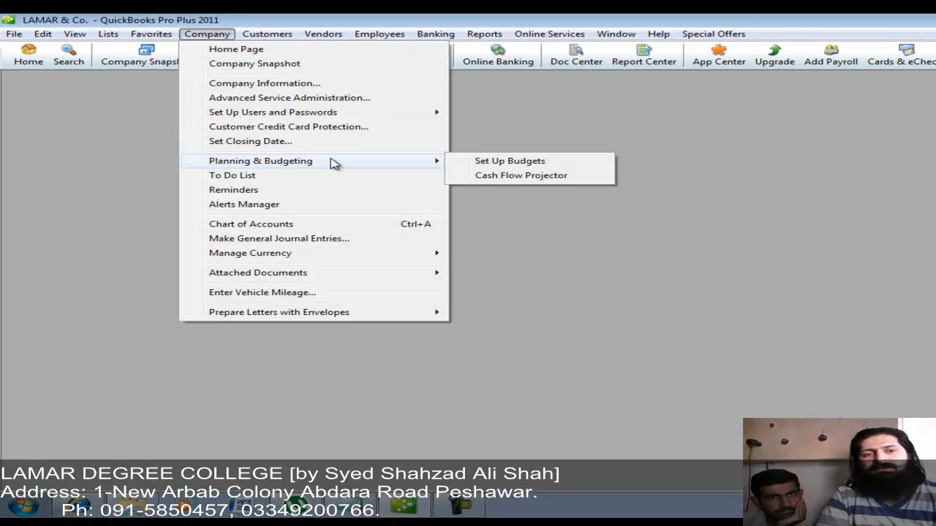
left_click(498, 175)
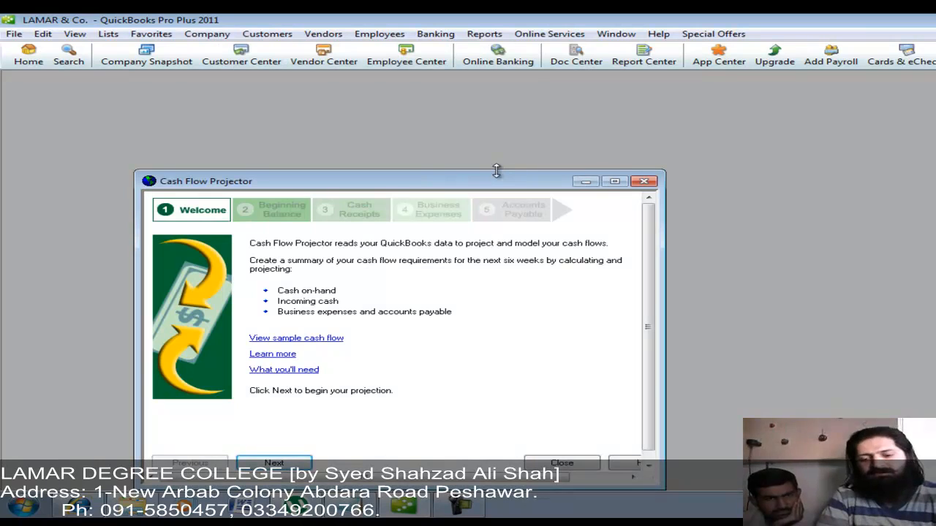
left_click_drag(497, 170, 467, 87)
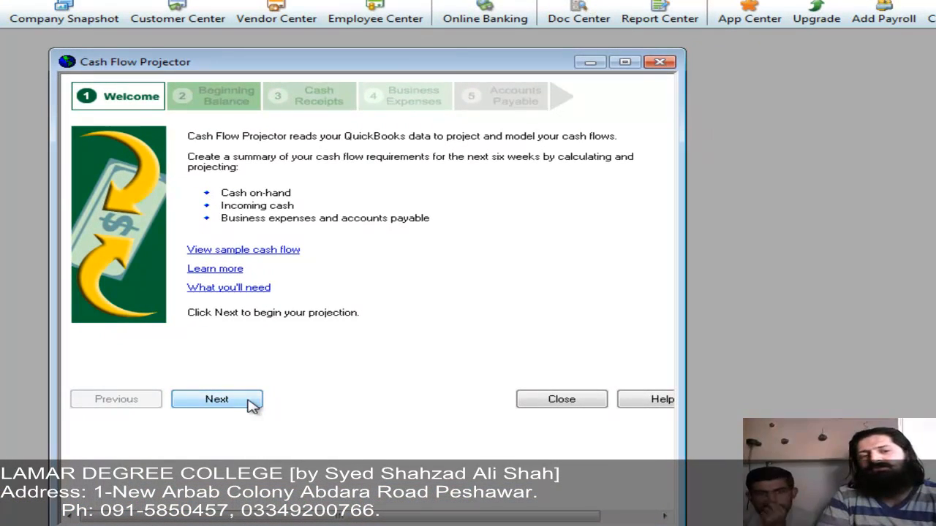
left_click(303, 383)
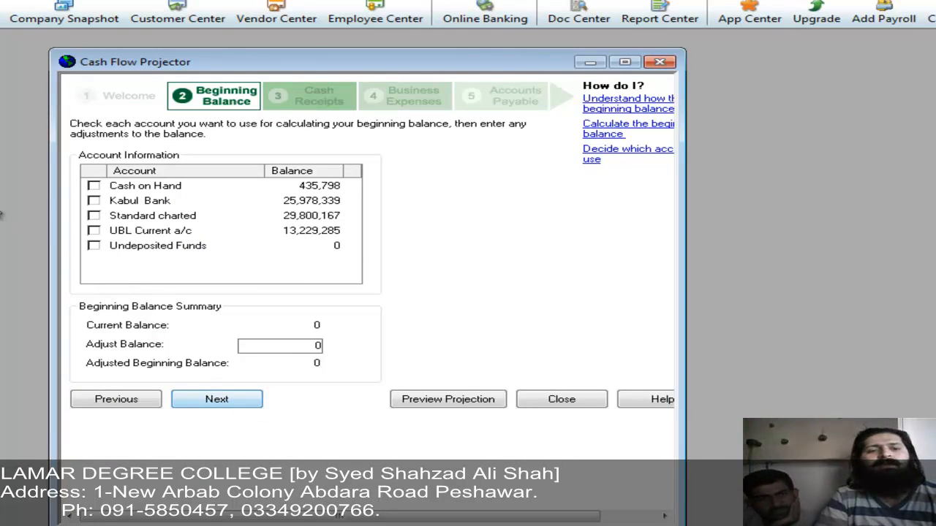
Step: Include Cash on Hand in the beginning balance with a 655455 adjustment, then continue to Cash Receipts
left_click(94, 186)
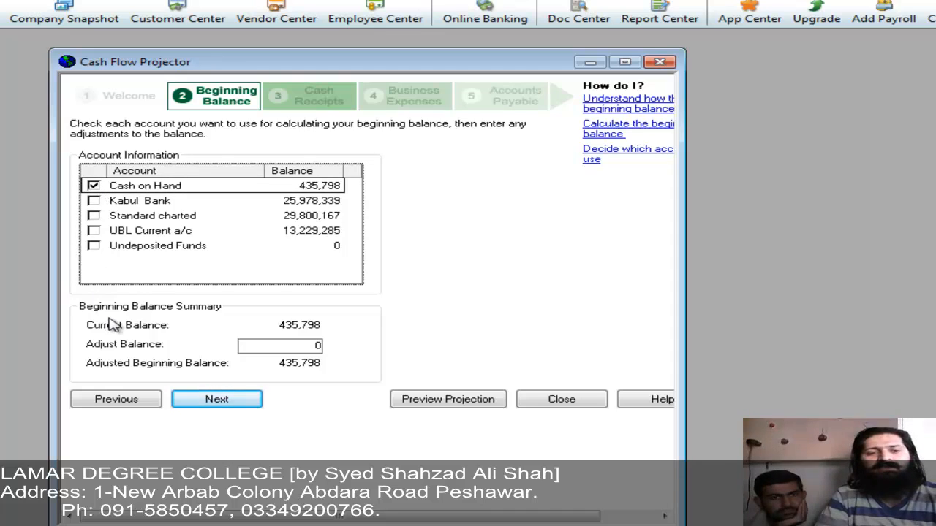
left_click(299, 341)
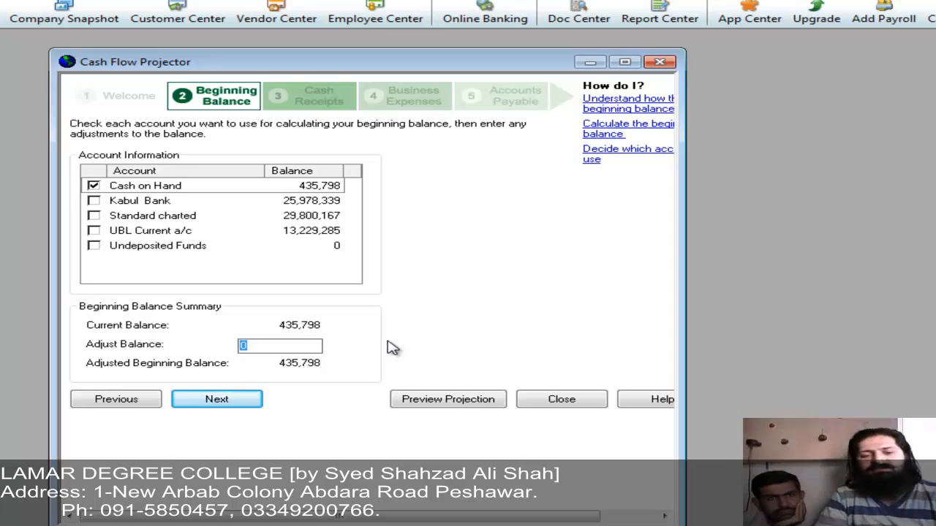
type("8")
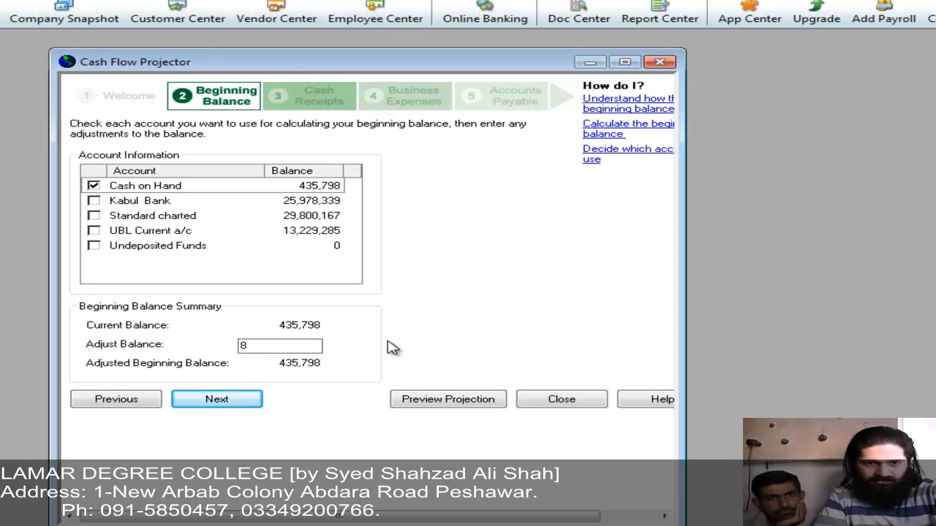
key("BackSpace")
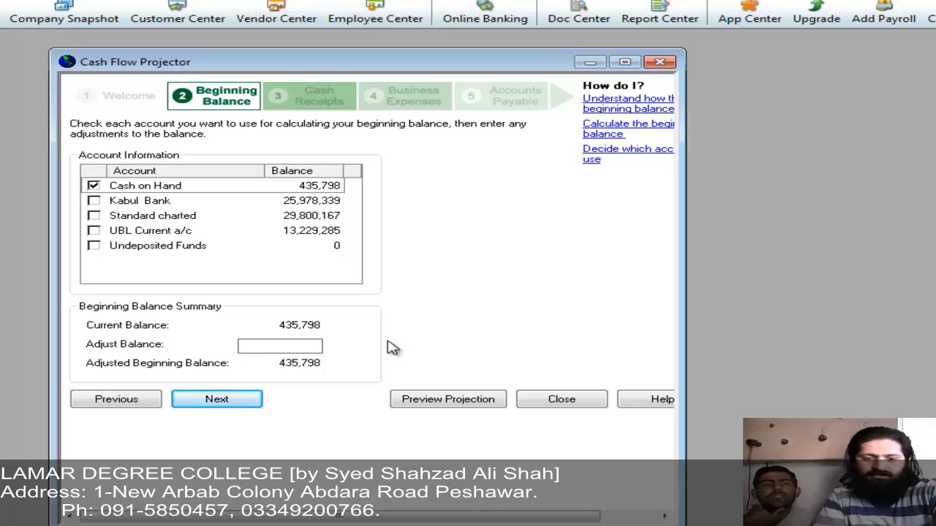
type("6554")
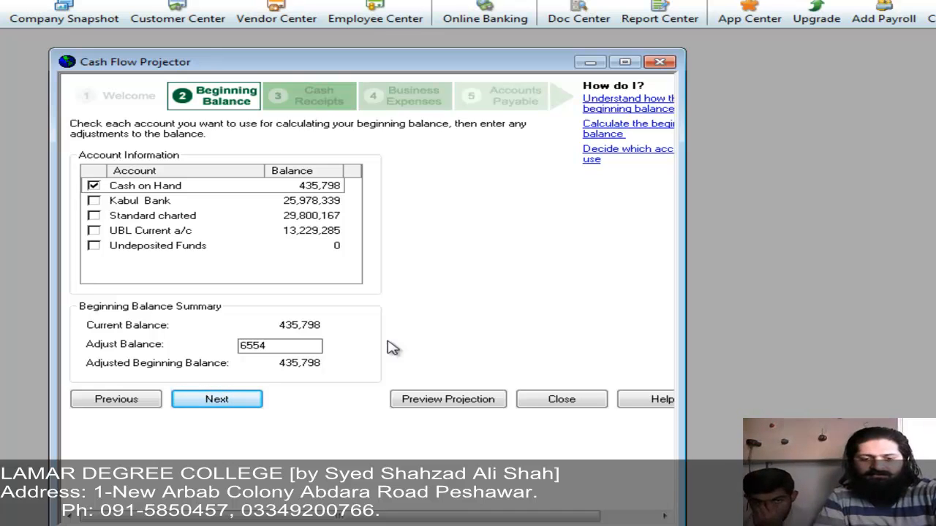
type("55")
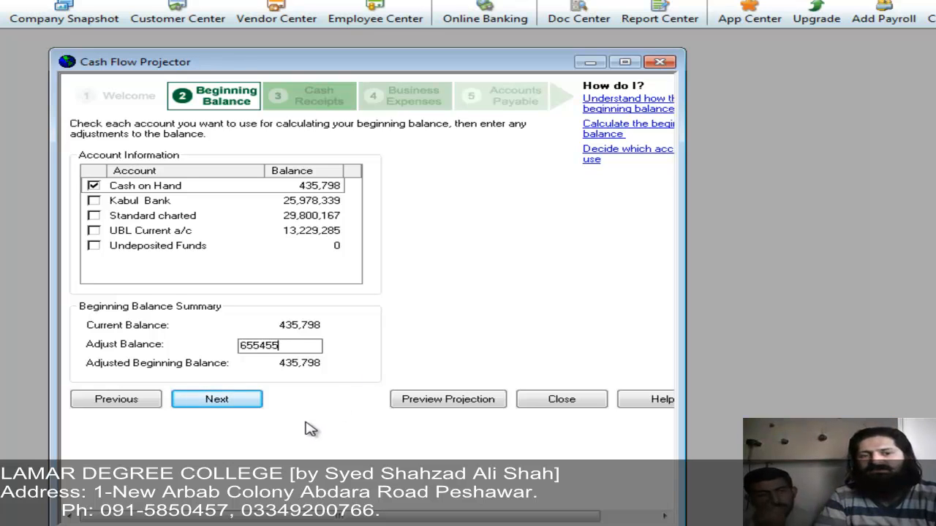
left_click(217, 400)
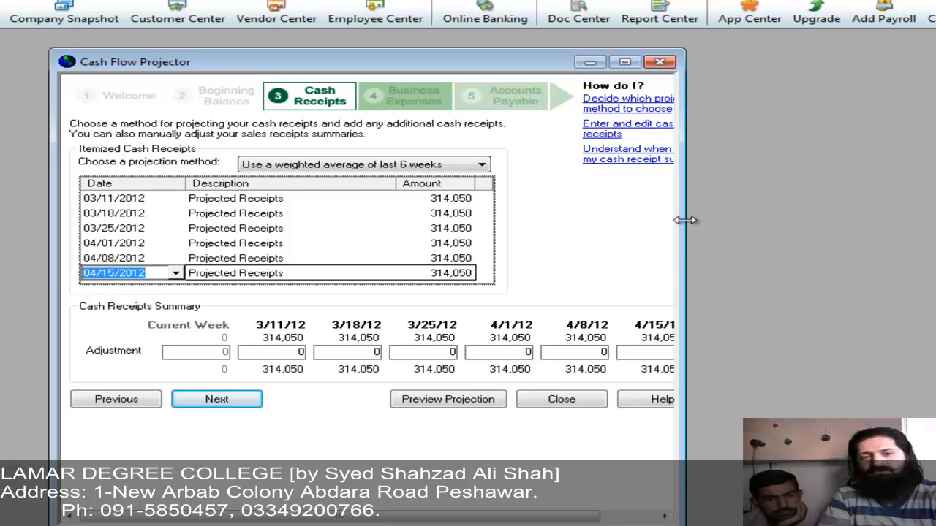
Step: Add cash receipt adjustments of 32334 for 3/11/12 and 44344 for 3/18/12
left_click_drag(685, 220, 898, 256)
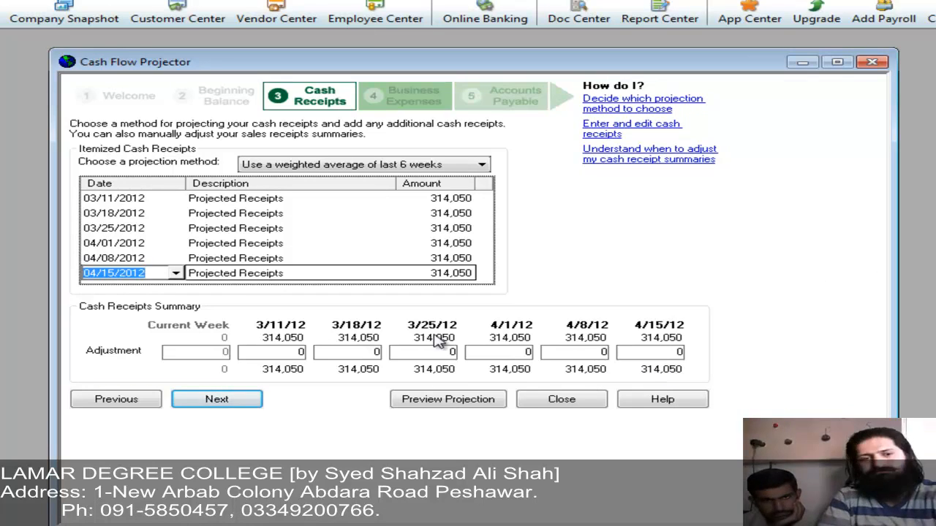
left_click(282, 352)
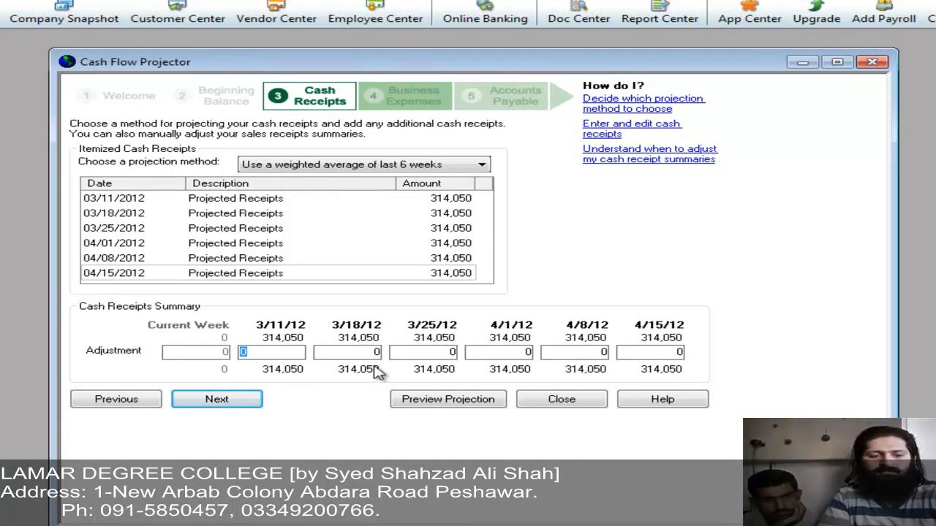
type("32334")
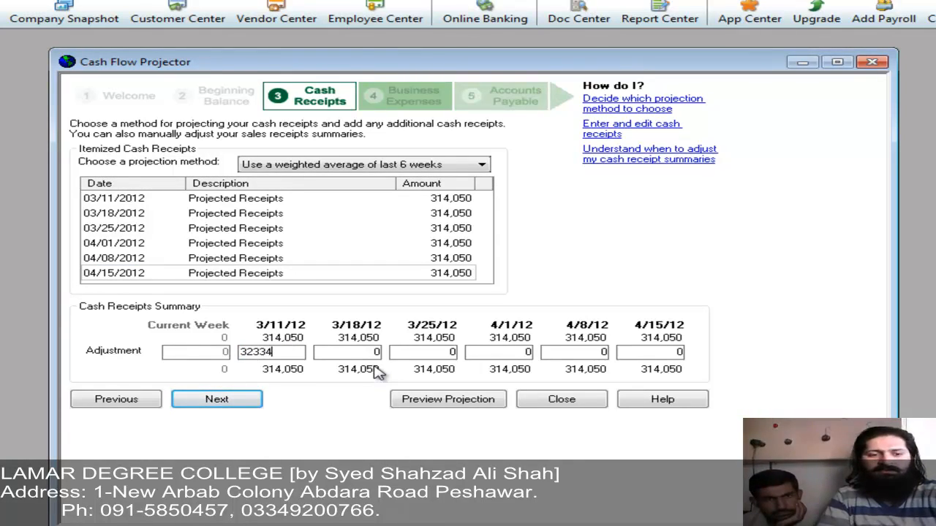
key("Tab")
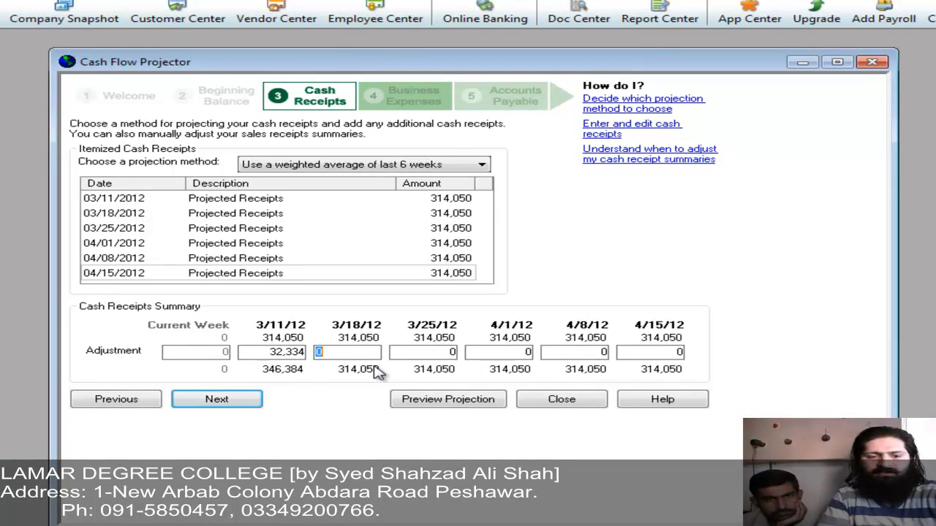
type("44344")
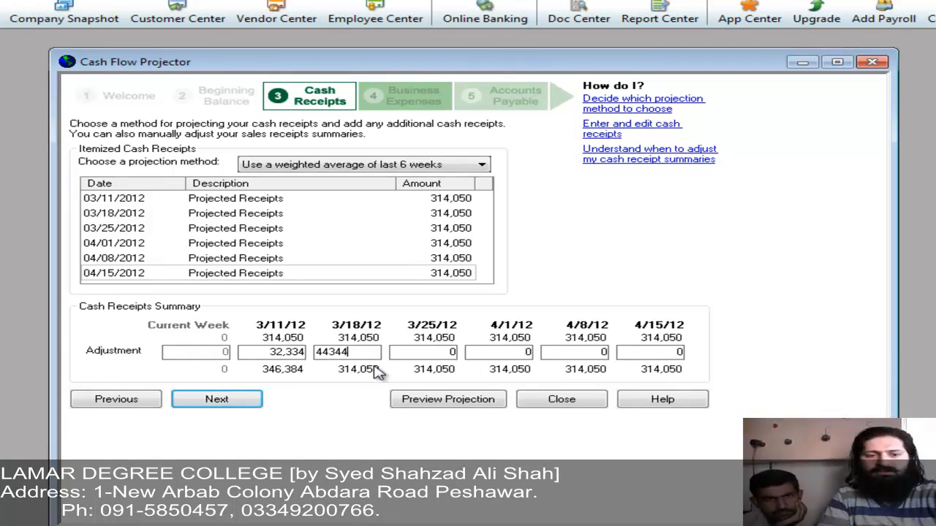
key("Tab")
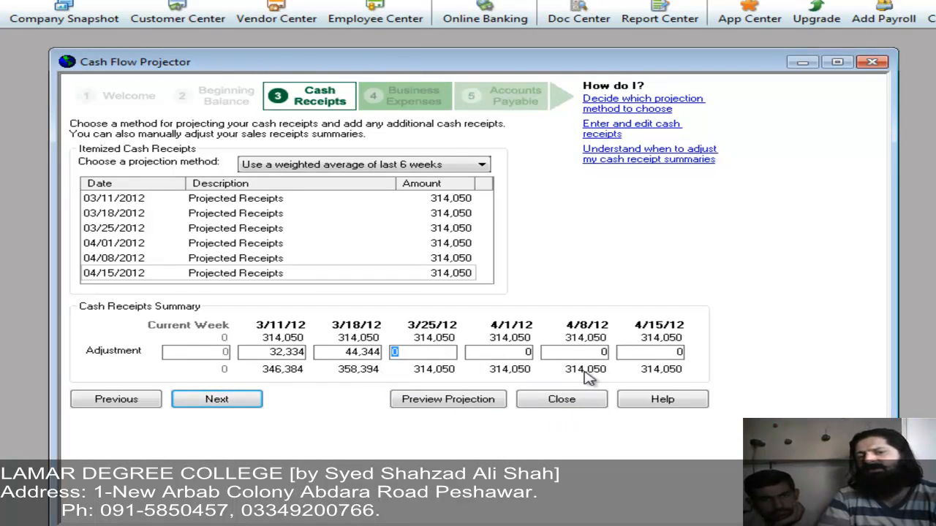
Step: Switch the receipts projection method to an average of the last 6 weeks
left_click(474, 170)
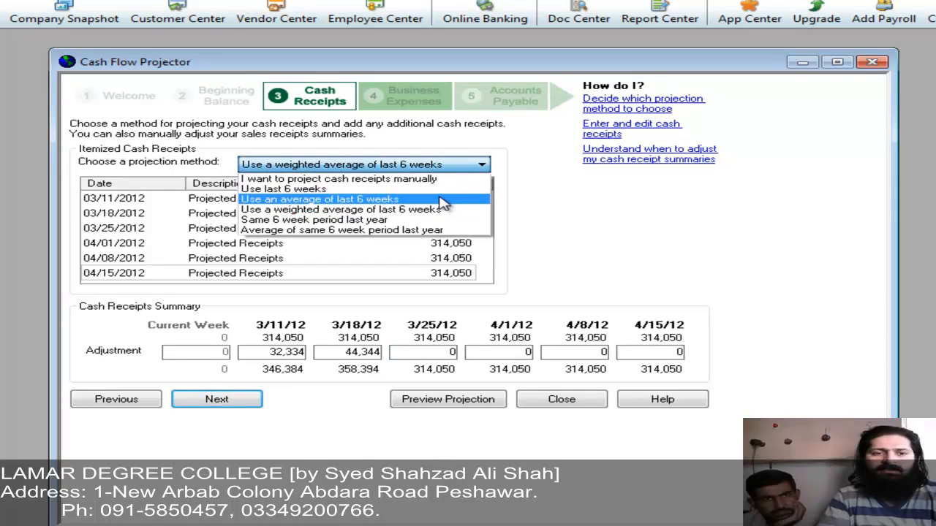
left_click(445, 204)
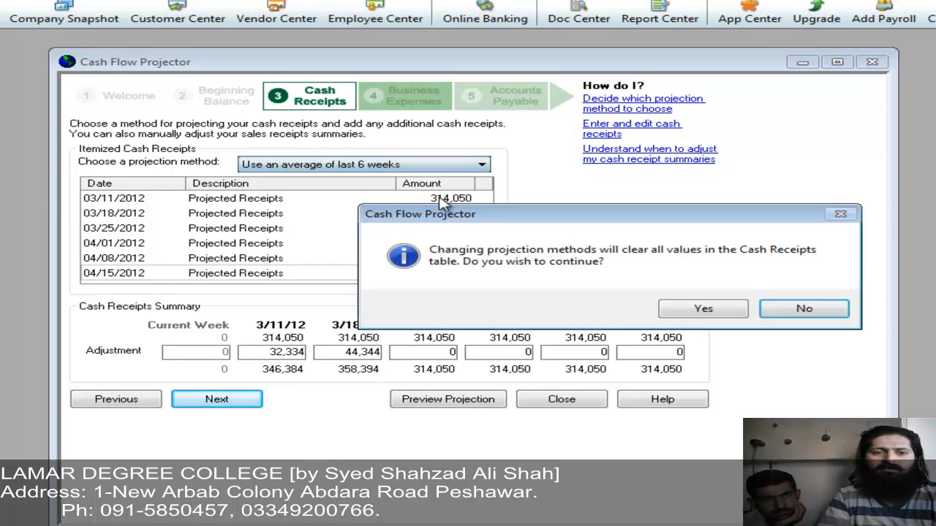
left_click(696, 310)
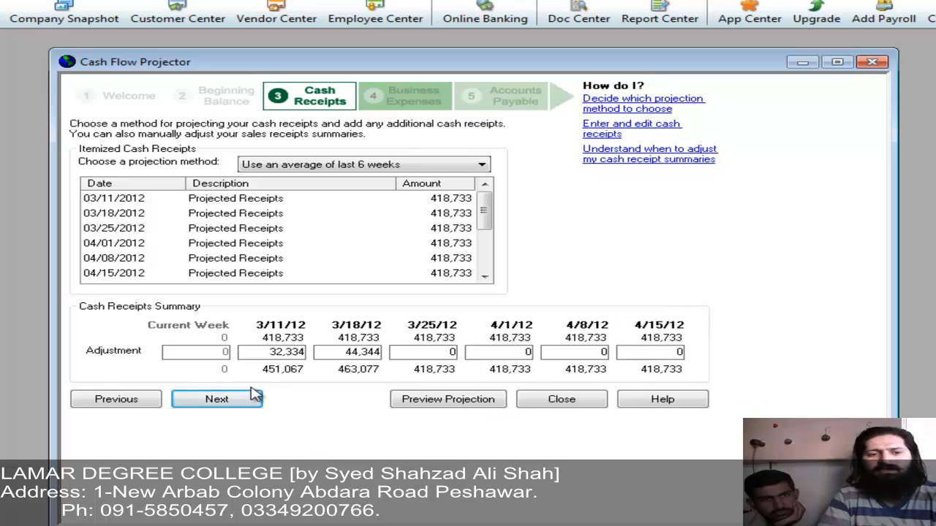
Step: Add Advertising and Promotion dated 03/14/2012, recurring weekly at 12,000
left_click(217, 399)
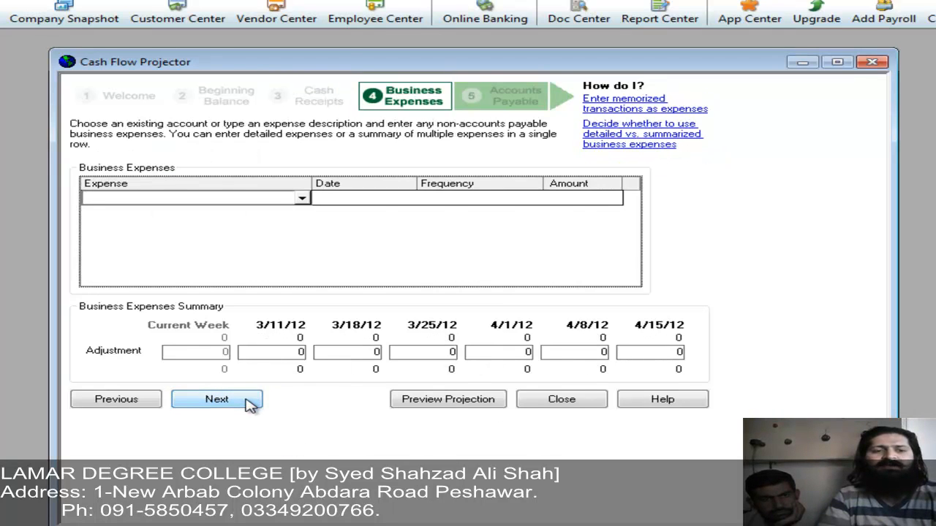
type("ad")
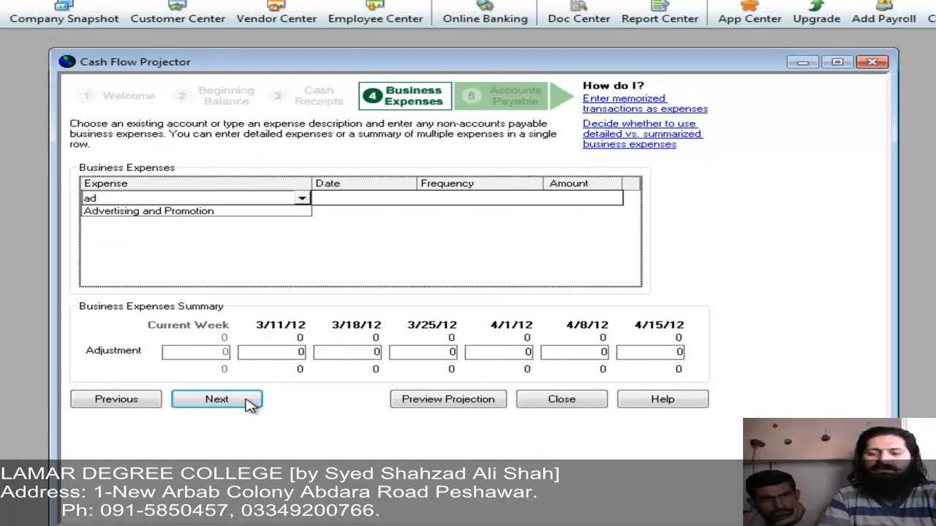
key("Down")
key("Tab")
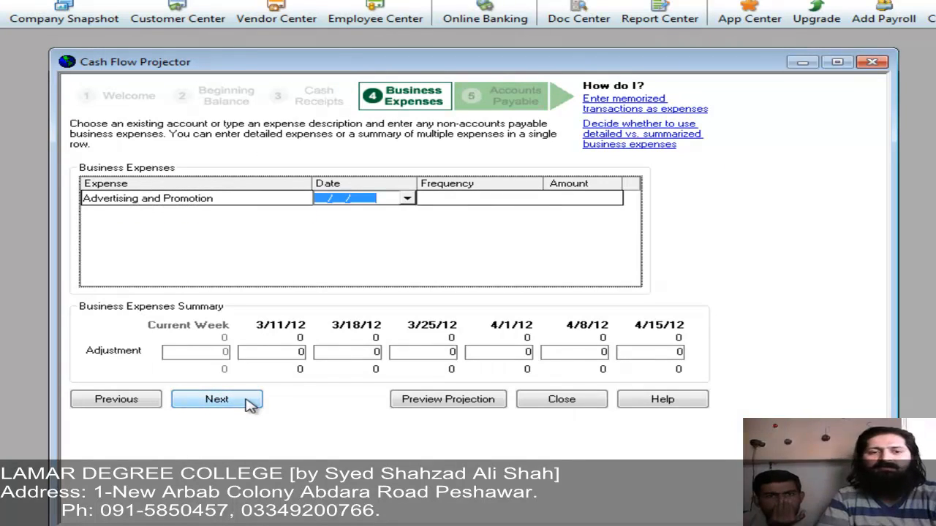
left_click(407, 198)
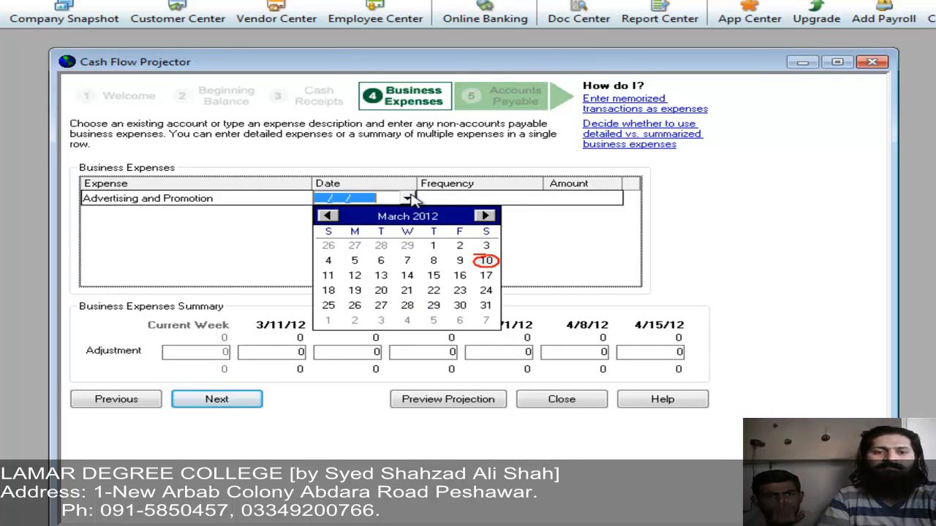
left_click(414, 276)
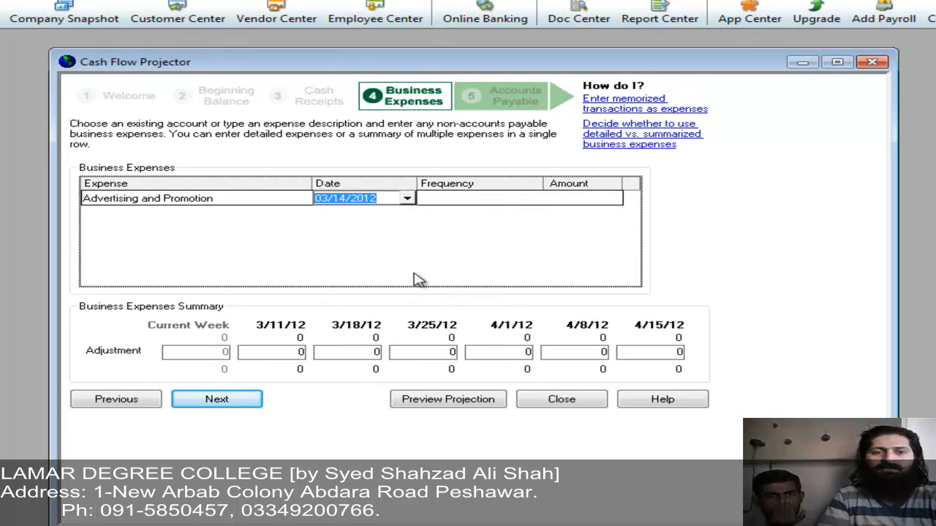
key("Tab")
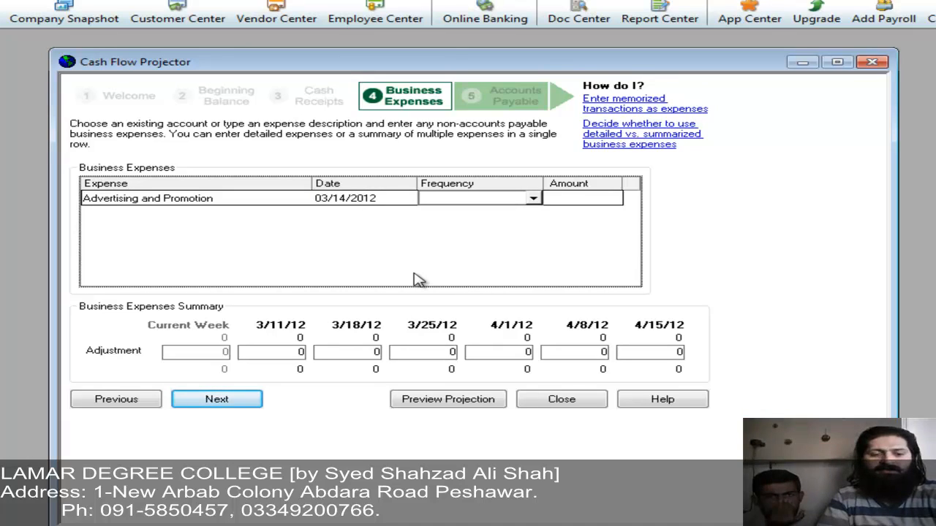
left_click(532, 198)
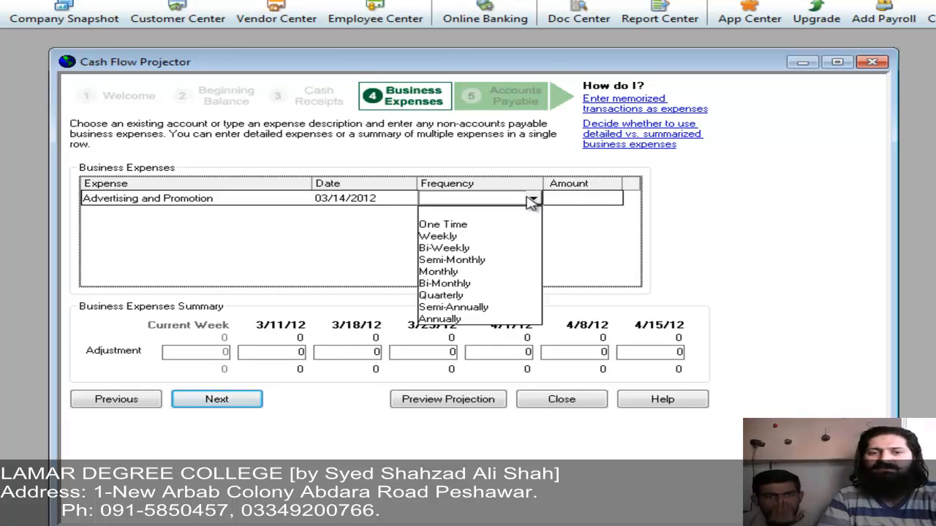
left_click(476, 237)
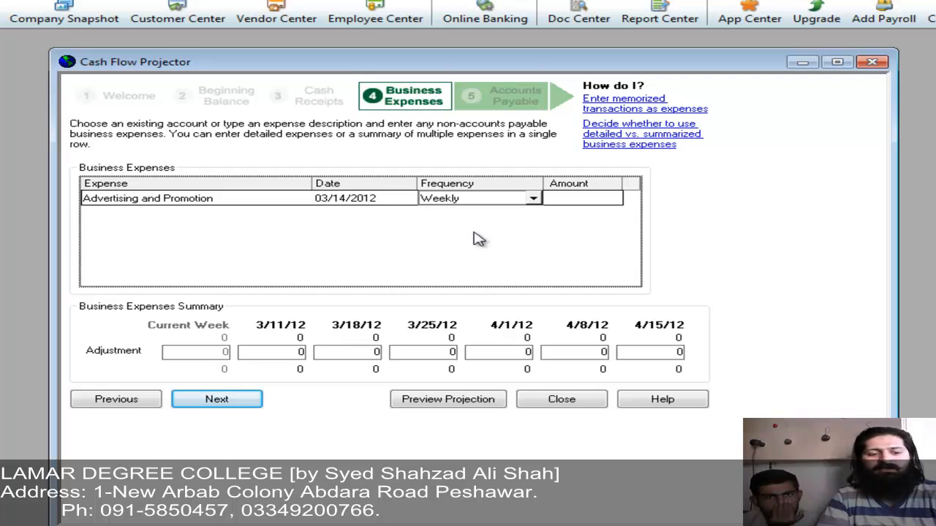
key("Tab")
type("12000")
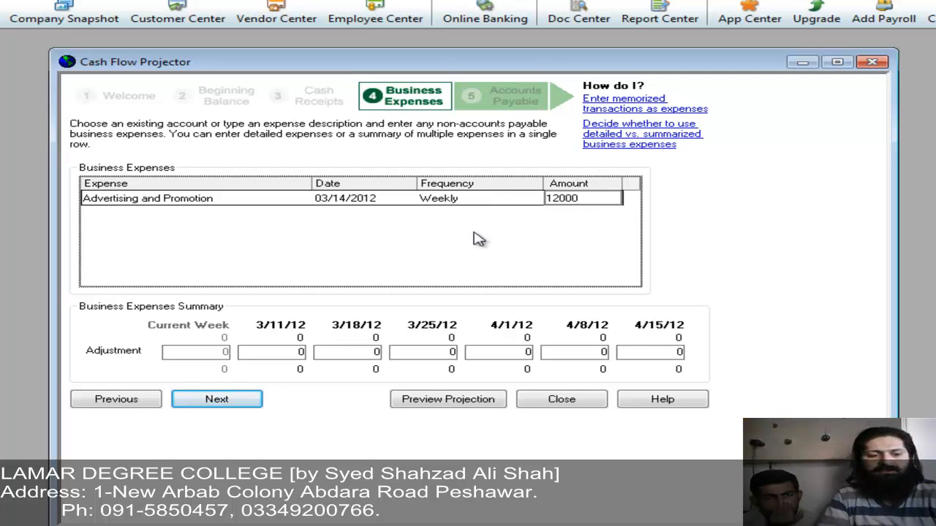
key("Tab")
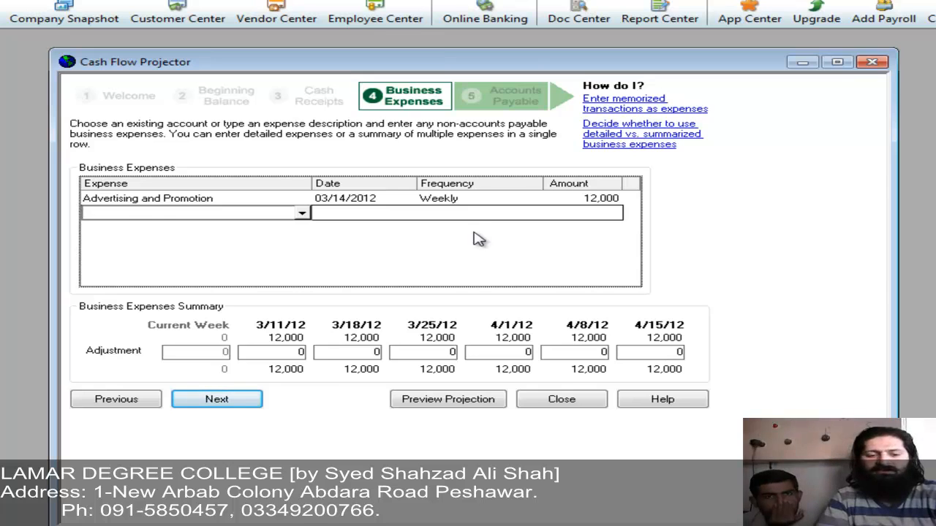
Step: Add Auto and Truck Expenses dated 03/10/2012, recurring bi-weekly at 22,554
type("au")
key("Down")
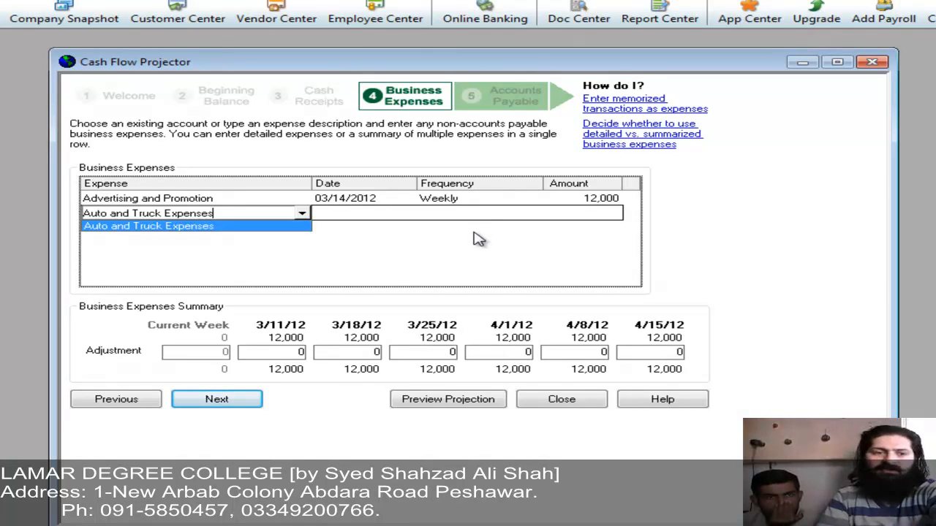
key("Tab")
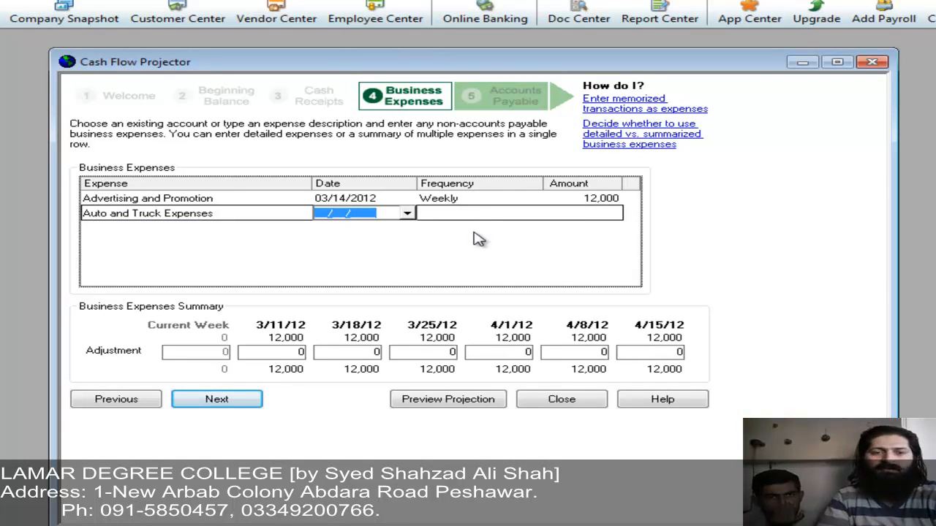
left_click(406, 213)
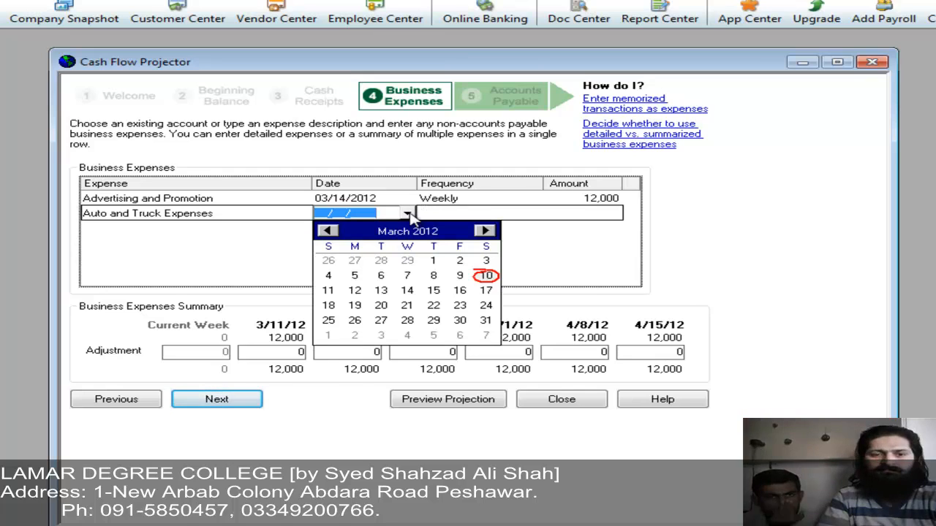
left_click(487, 278)
key("Tab")
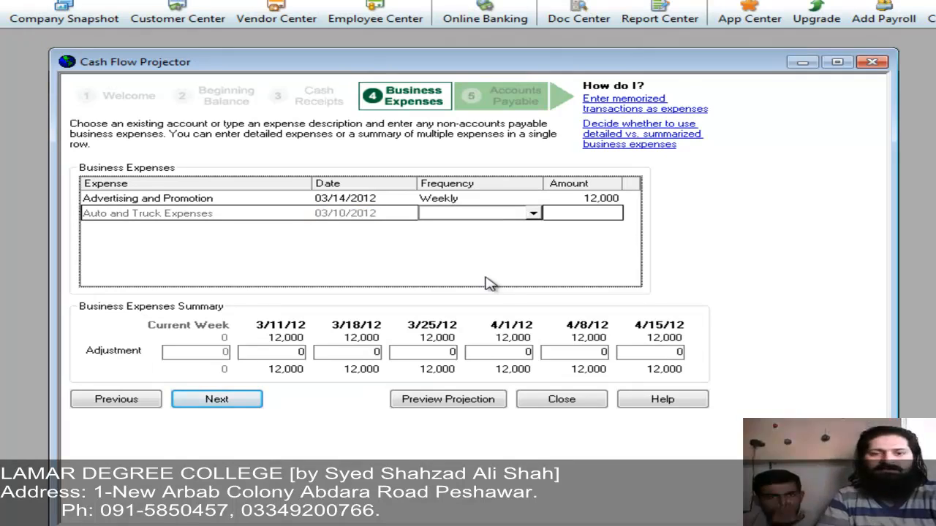
left_click(533, 214)
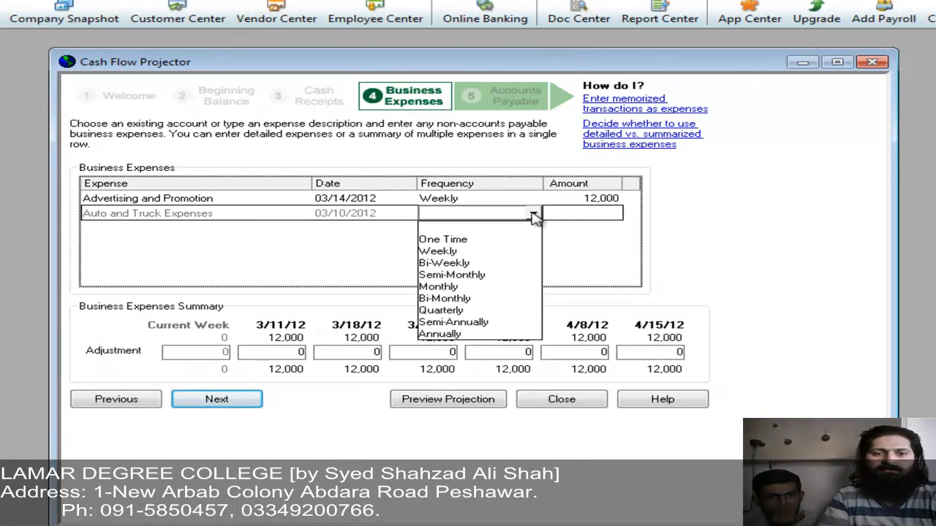
left_click(490, 264)
key("Tab")
type("22")
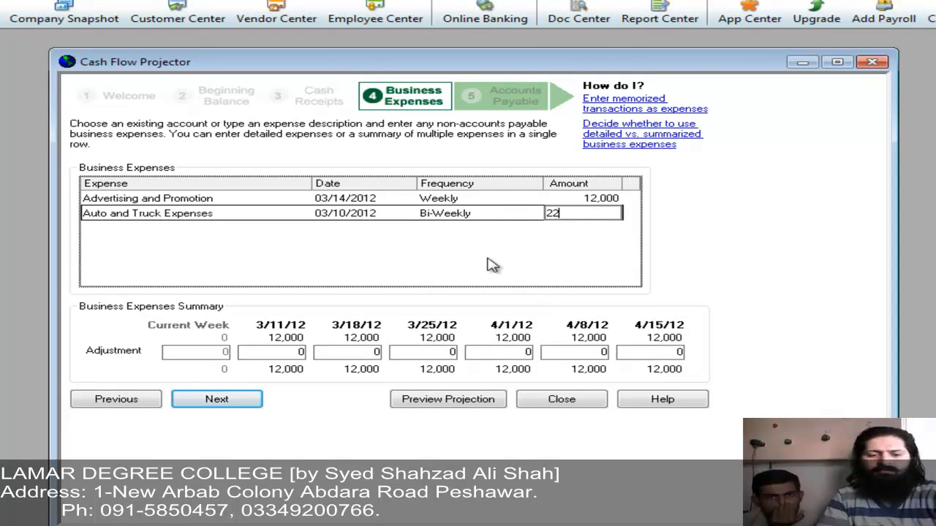
type("554")
key("Tab")
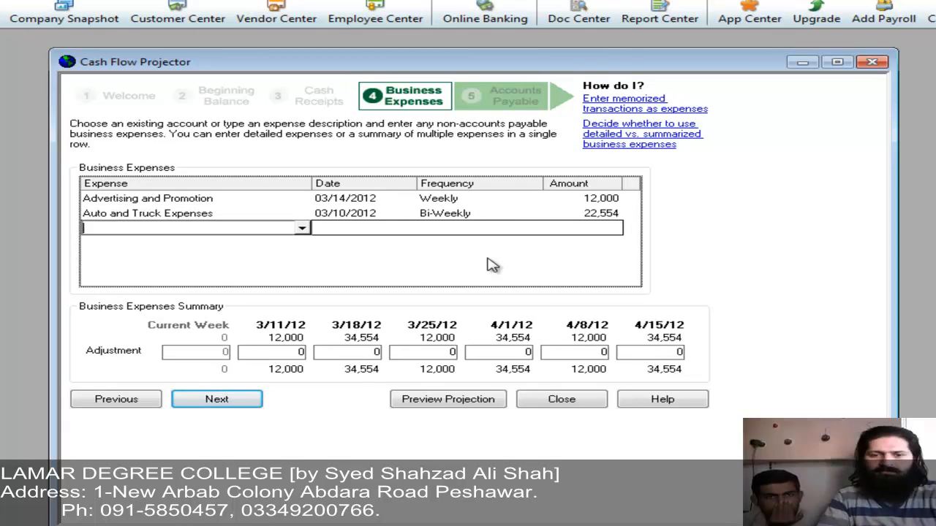
Step: Generate the Weekly Cash Flow Projection report, review it through 4/15/12, and close it
left_click(226, 399)
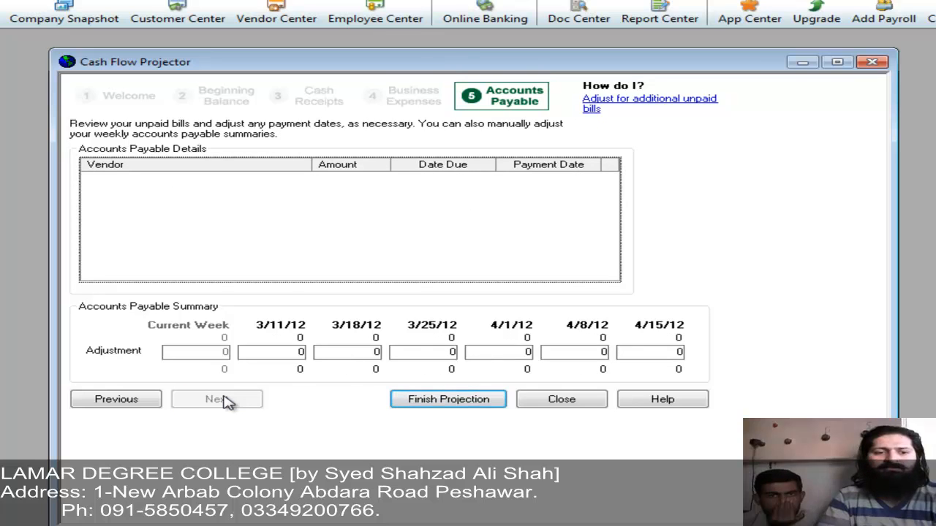
left_click(417, 404)
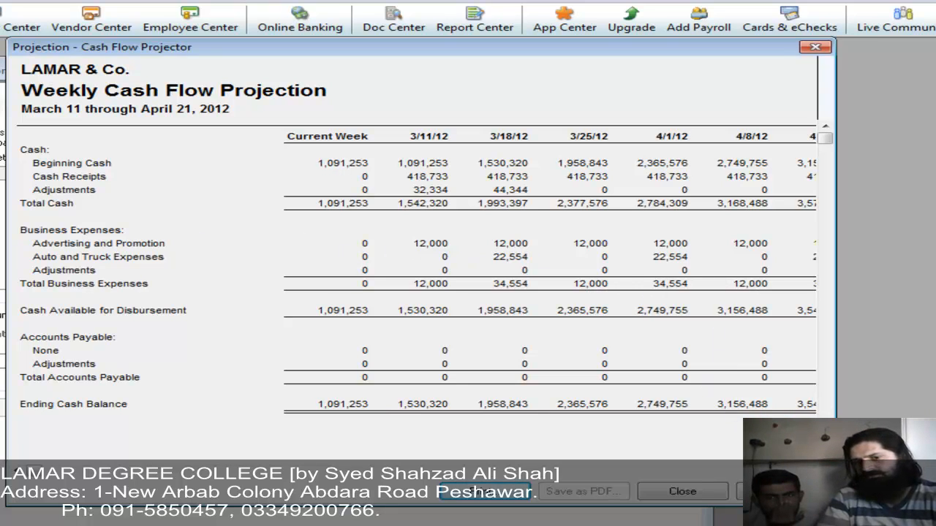
left_click(811, 470)
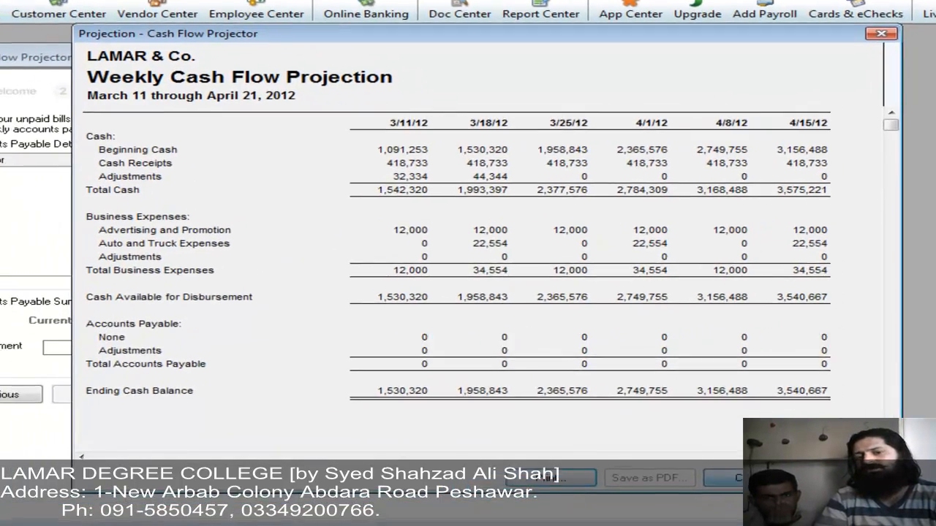
left_click(749, 478)
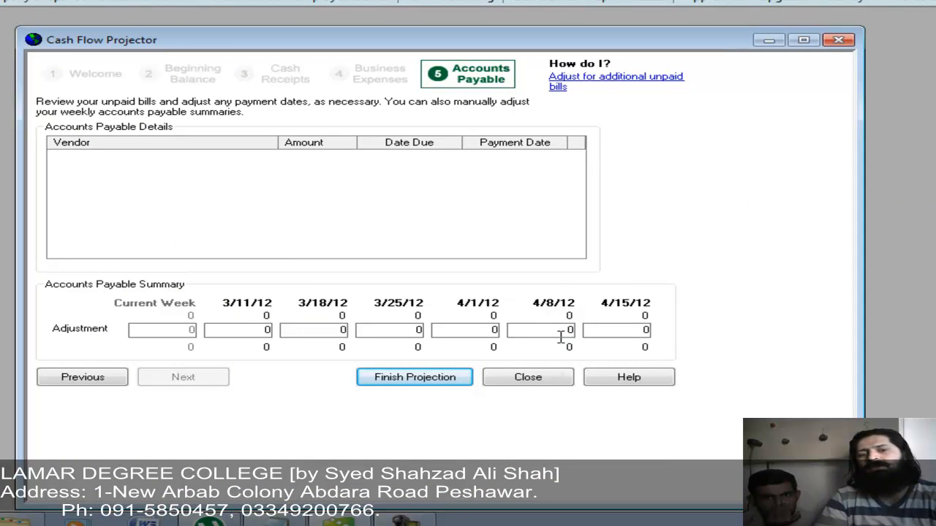
Step: Close the projector and add a To Do note 'meeting with cust' dated 03/10/2012
left_click(528, 380)
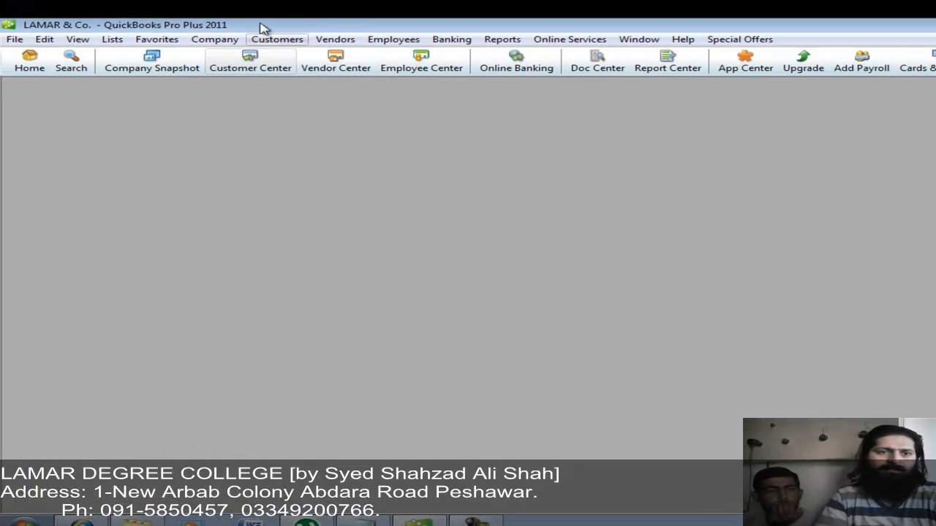
left_click(229, 38)
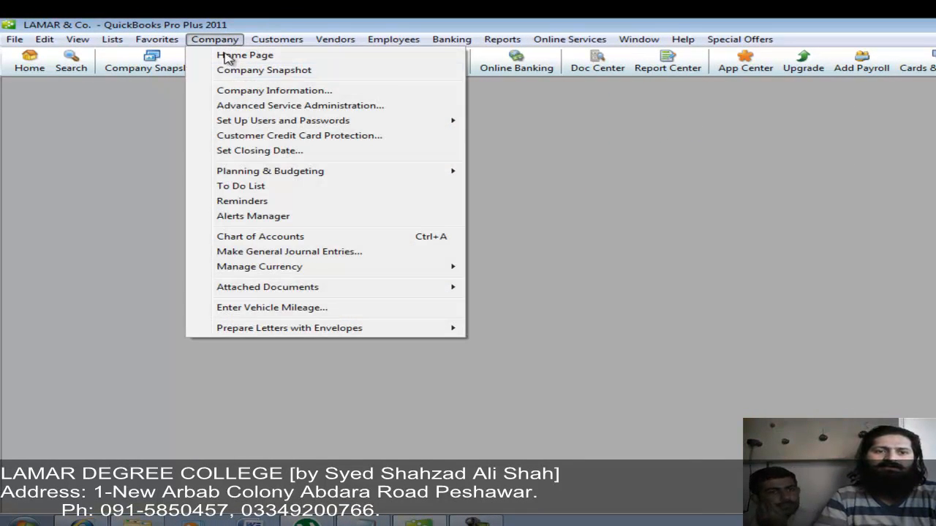
left_click(254, 188)
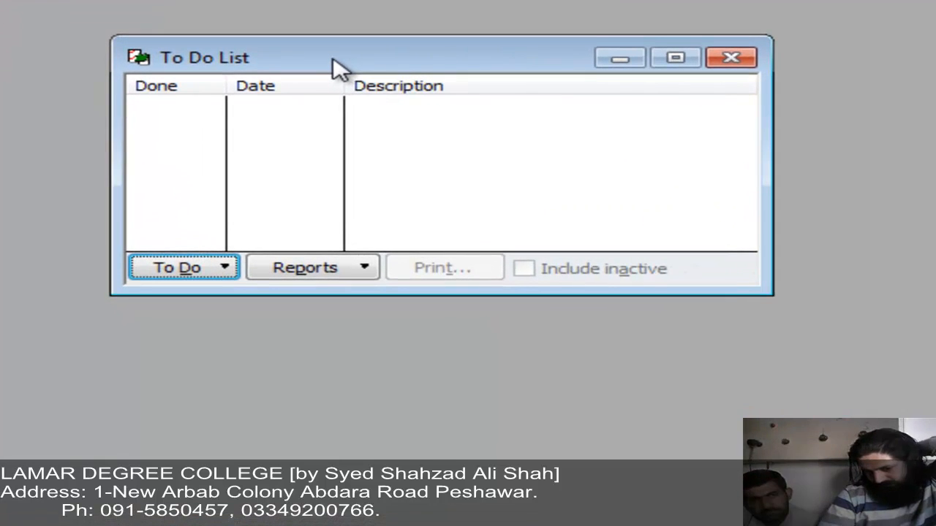
key("ctrl+n")
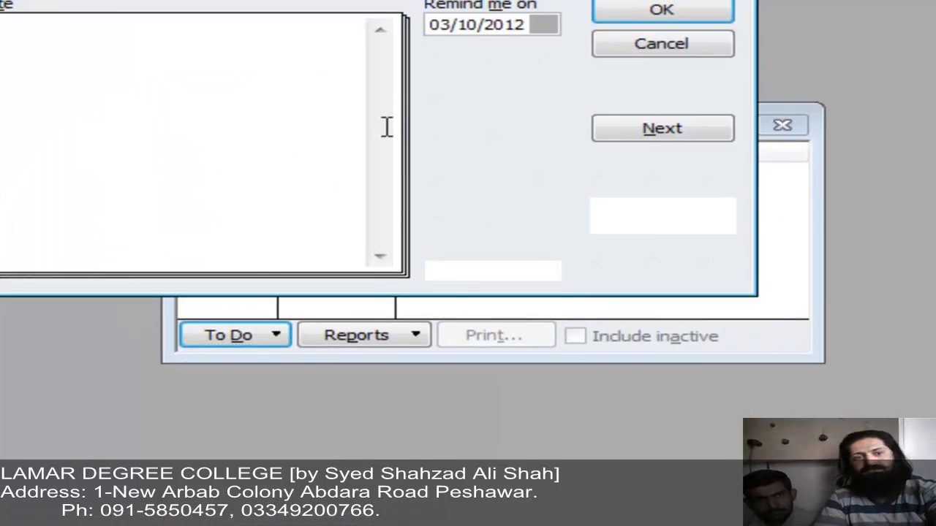
type("meeting")
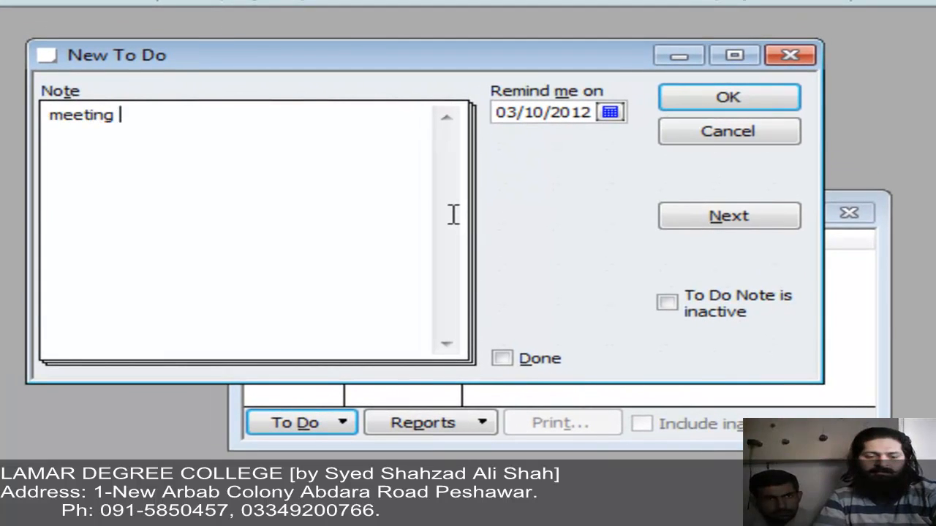
type(" with")
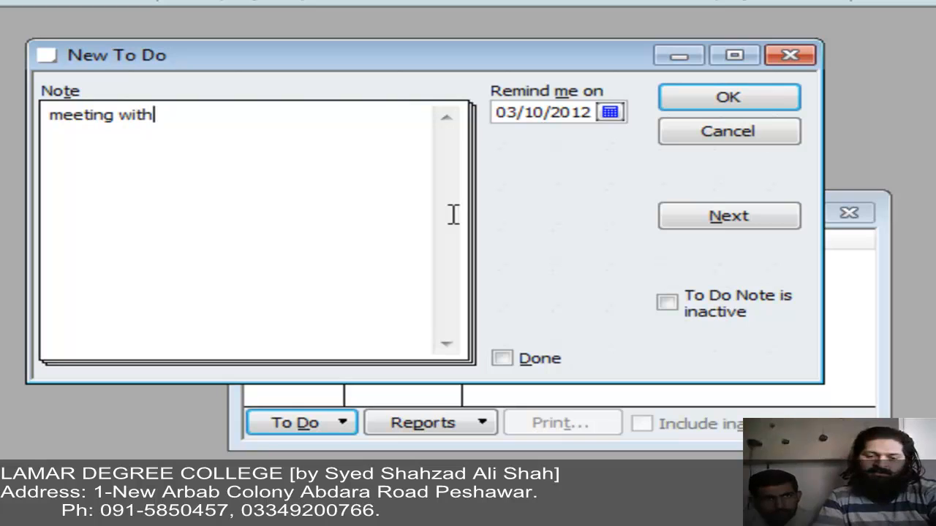
type(" cu")
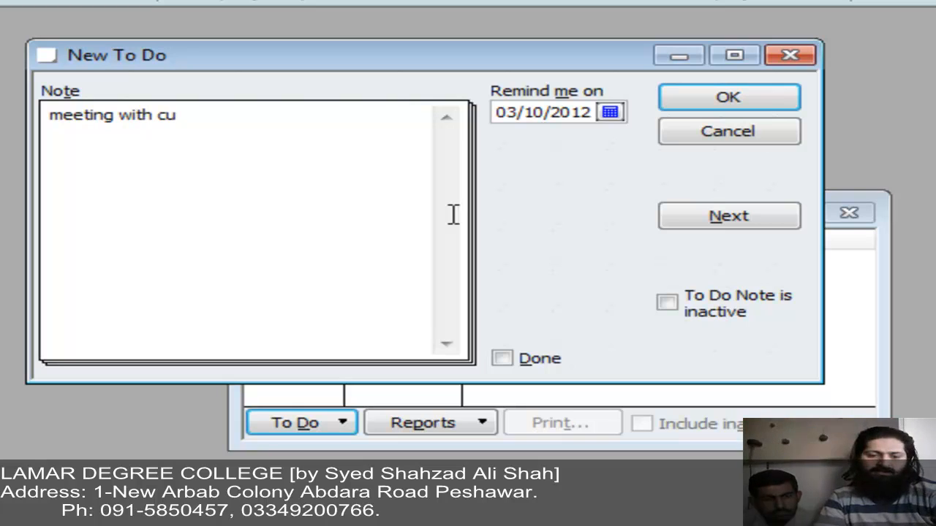
type("st")
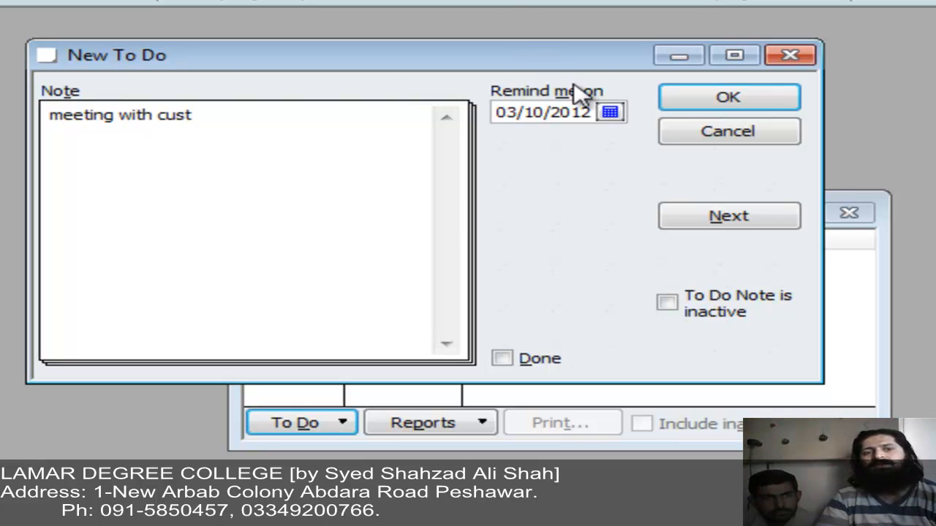
left_click(718, 98)
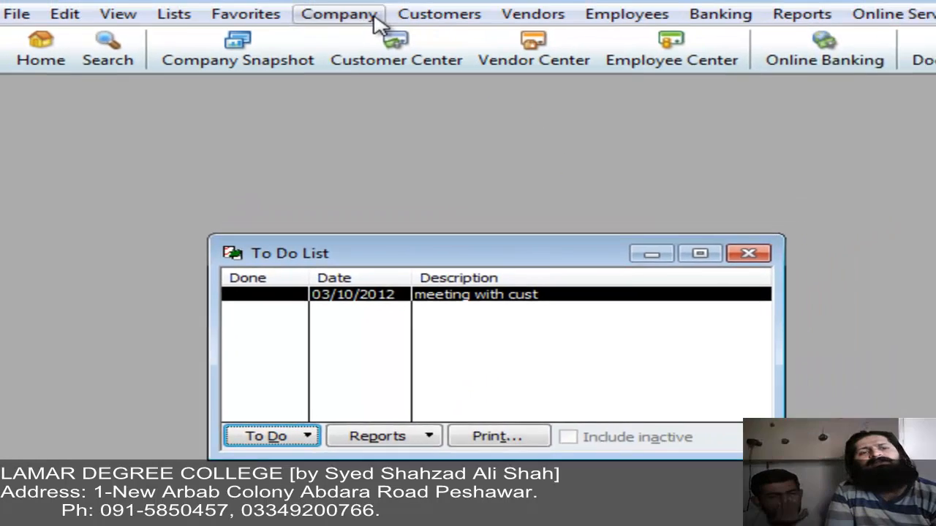
Step: In Reminders, expand To Do Notes and mark the 'meeting with cust' note as done
left_click(373, 16)
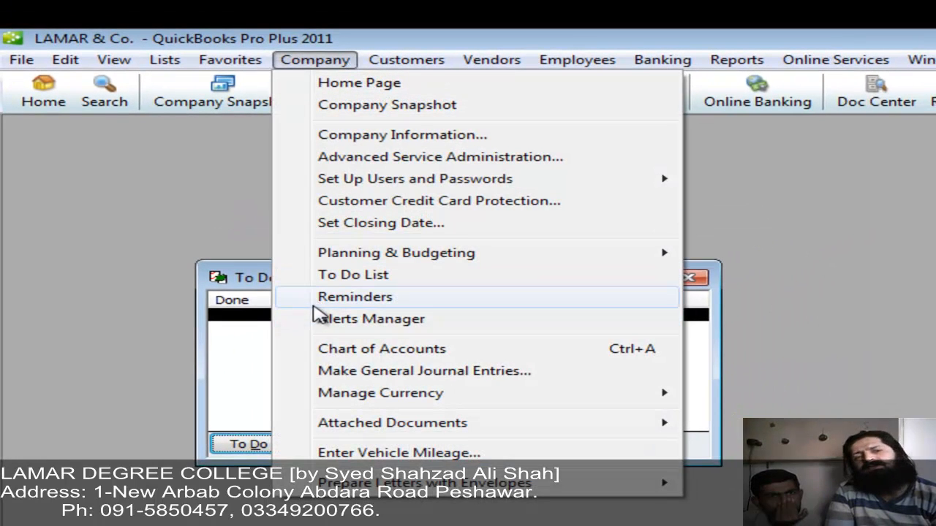
left_click(502, 299)
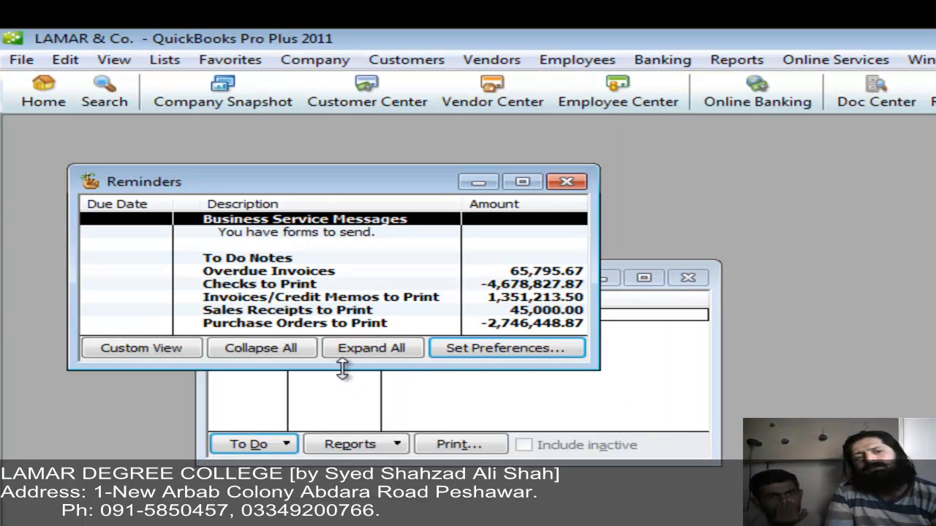
left_click_drag(343, 370, 344, 516)
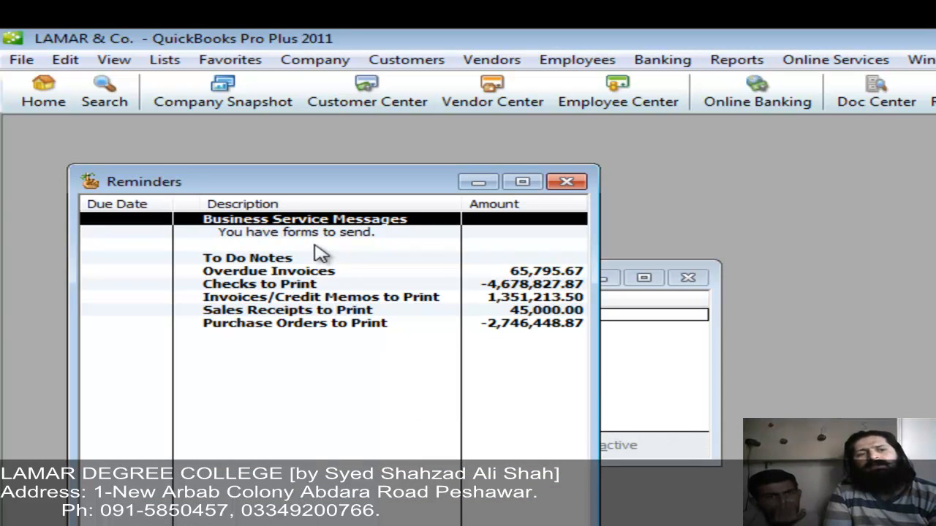
double_click(293, 222)
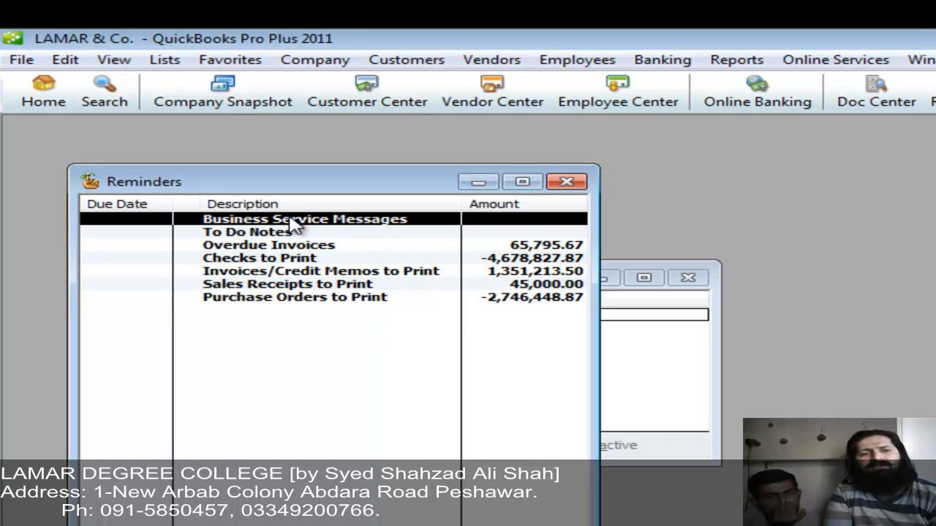
double_click(294, 221)
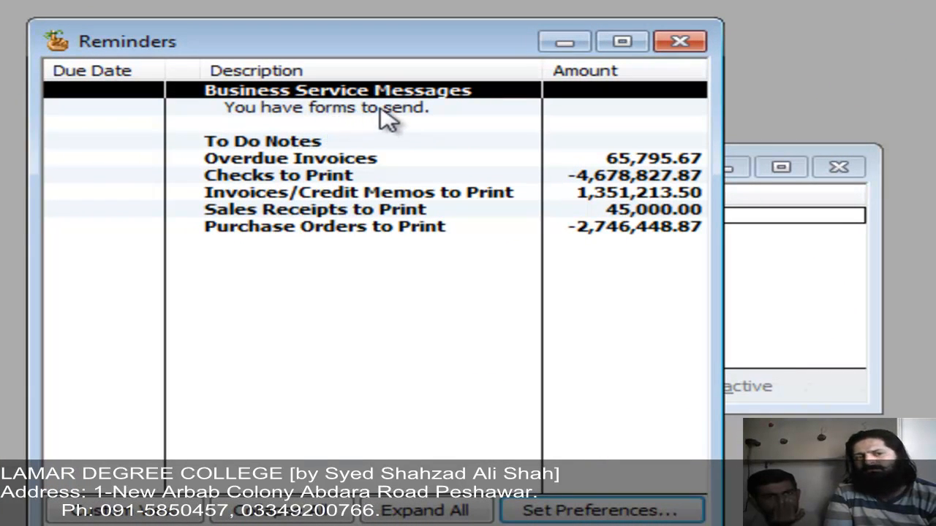
left_click(296, 144)
double_click(296, 143)
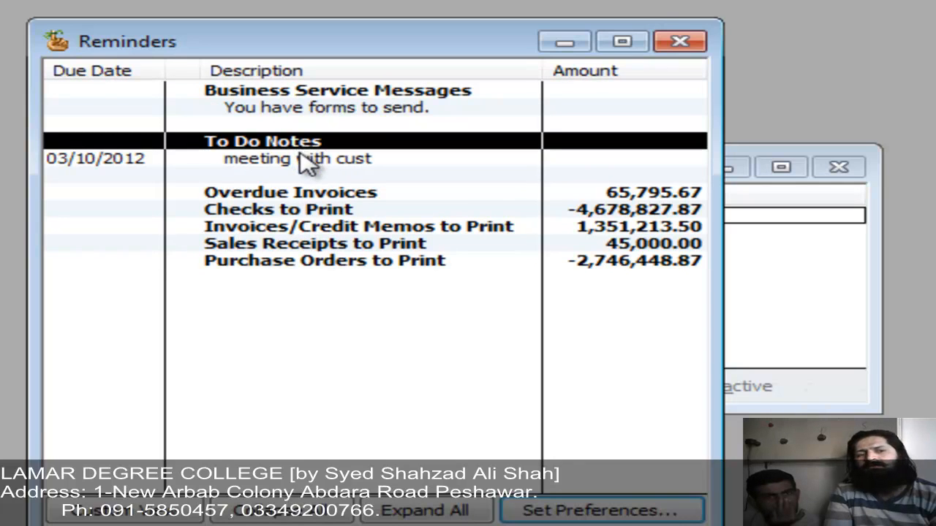
double_click(308, 162)
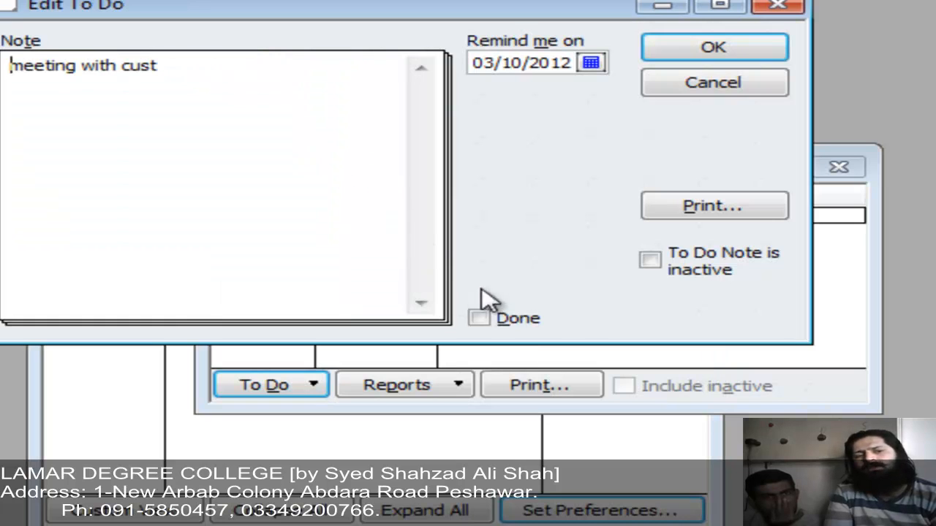
left_click(519, 322)
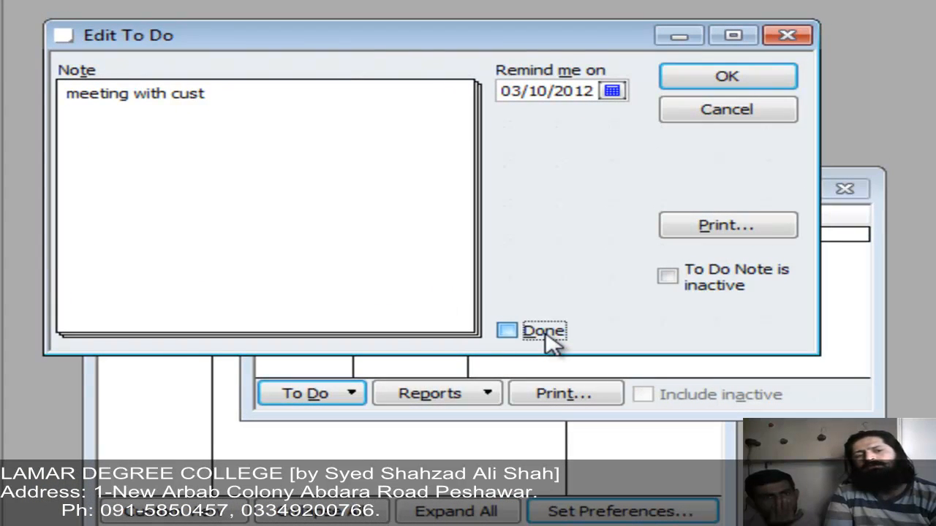
left_click(685, 79)
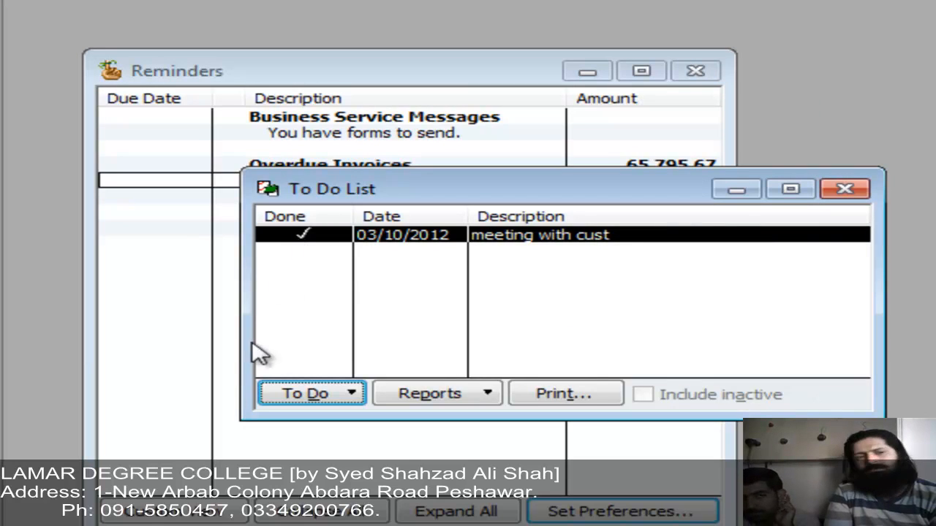
Step: Expand the Overdue Invoices, Checks to Print and Invoices/Credit Memos to Print reminder groups
left_click(188, 343)
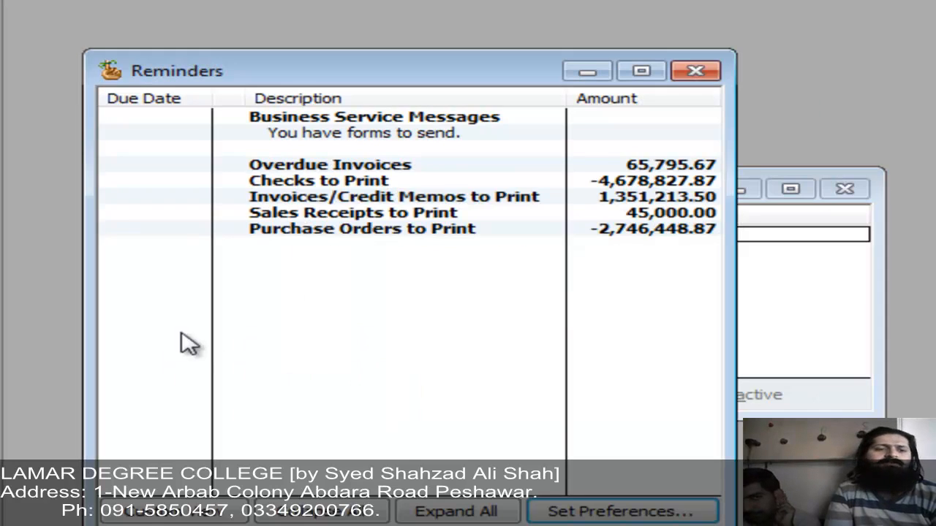
double_click(347, 174)
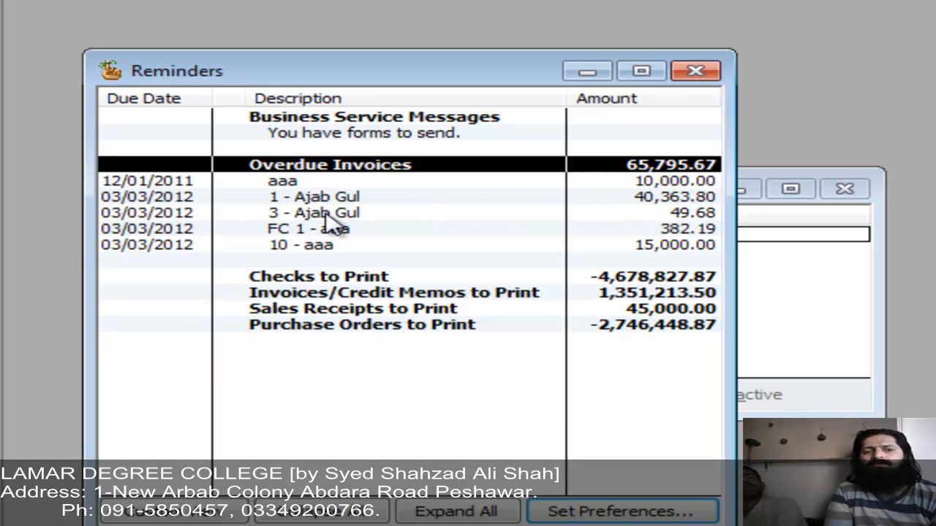
double_click(343, 278)
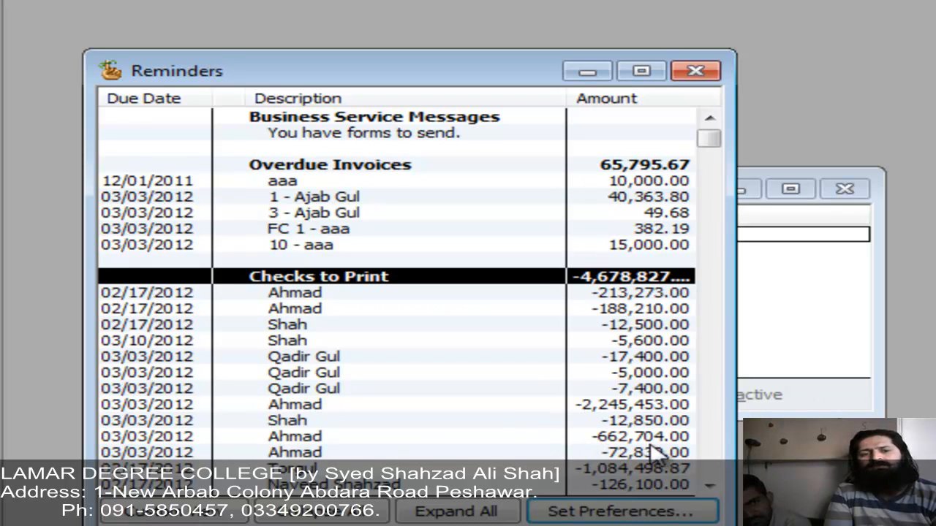
scroll(720, 427, "down", 2)
scroll(719, 429, "up", 2)
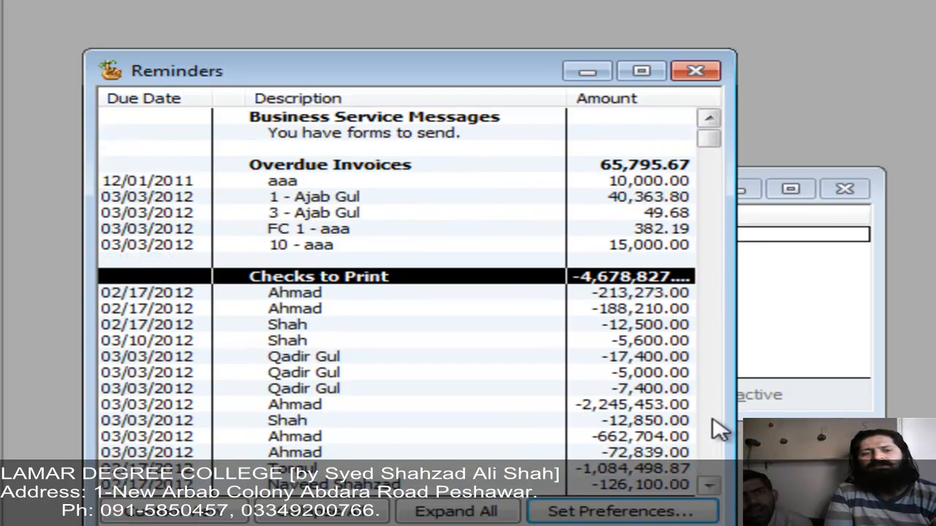
scroll(719, 430, "down", 2)
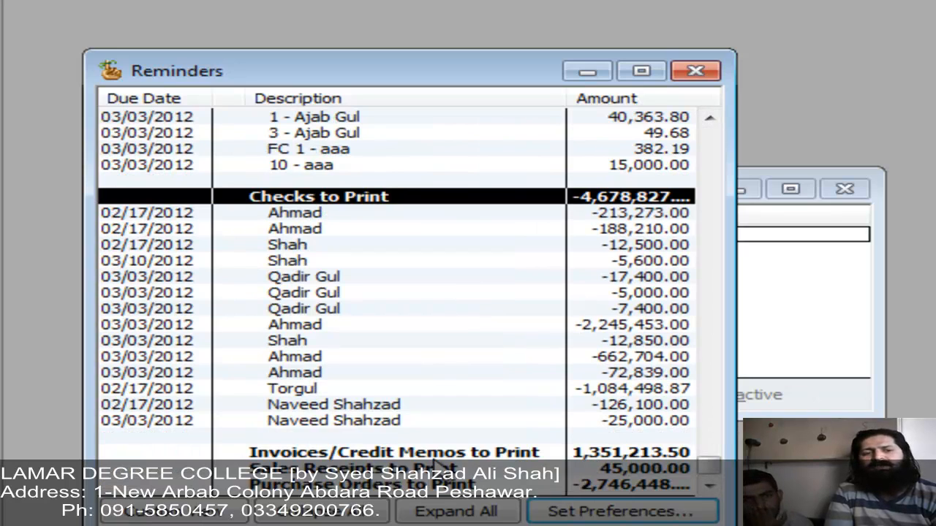
left_click(443, 453)
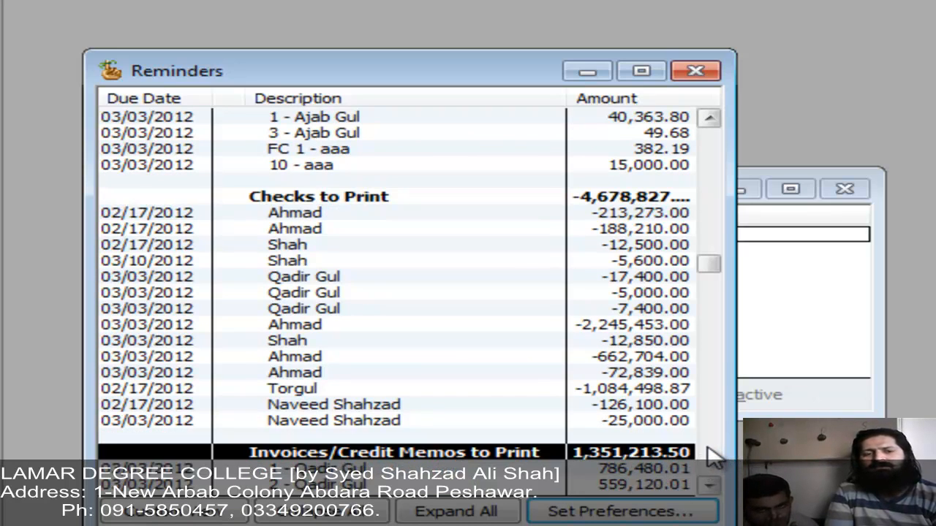
scroll(713, 458, "down", 3)
scroll(713, 457, "up", 5)
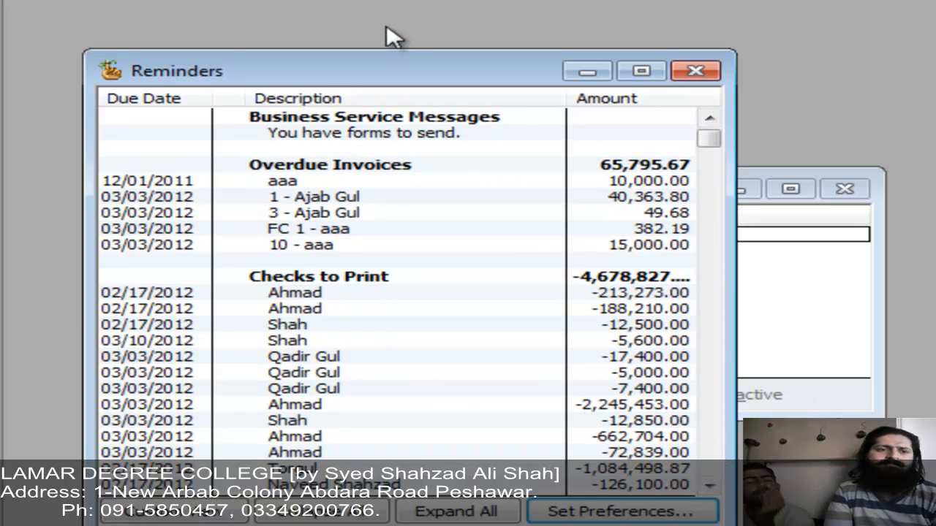
left_click(372, 0)
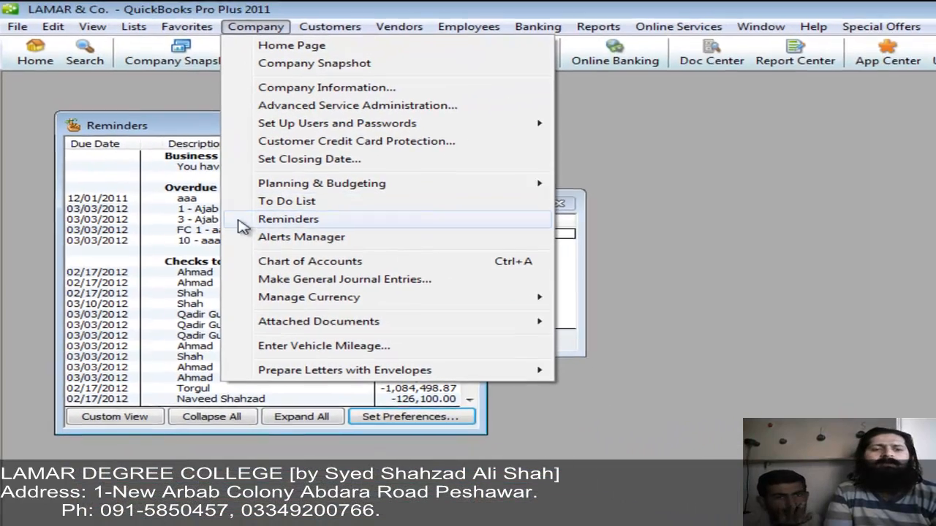
Step: Open the Alerts Manager, follow the printing-checks Learn more link, then close all windows
left_click(258, 238)
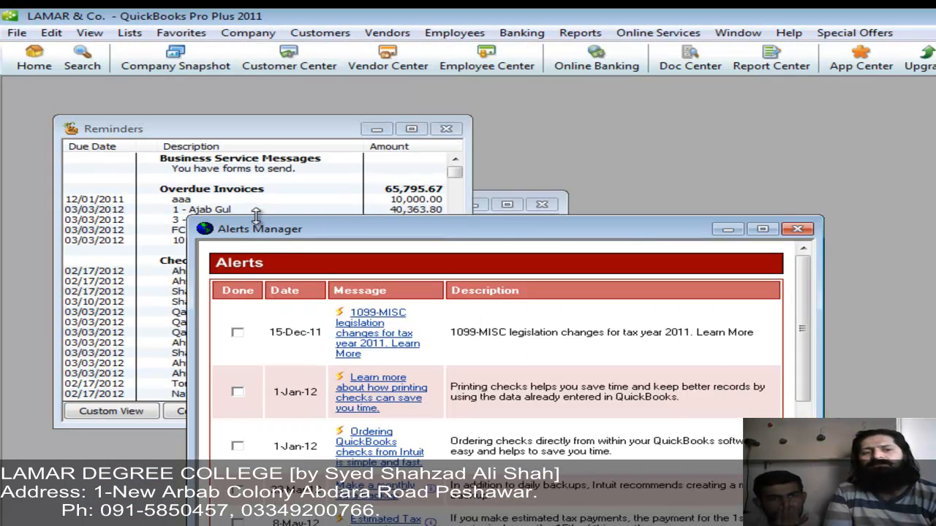
left_click_drag(256, 216, 256, 78)
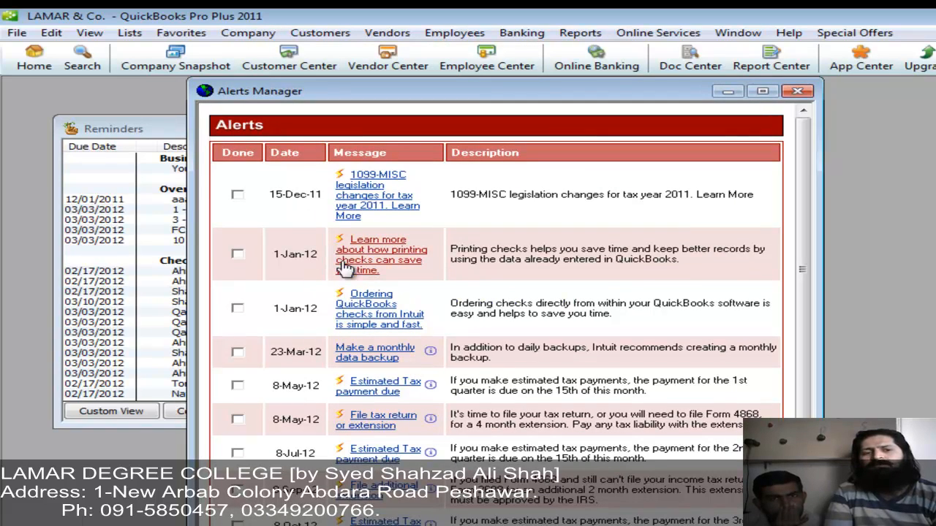
left_click(370, 254)
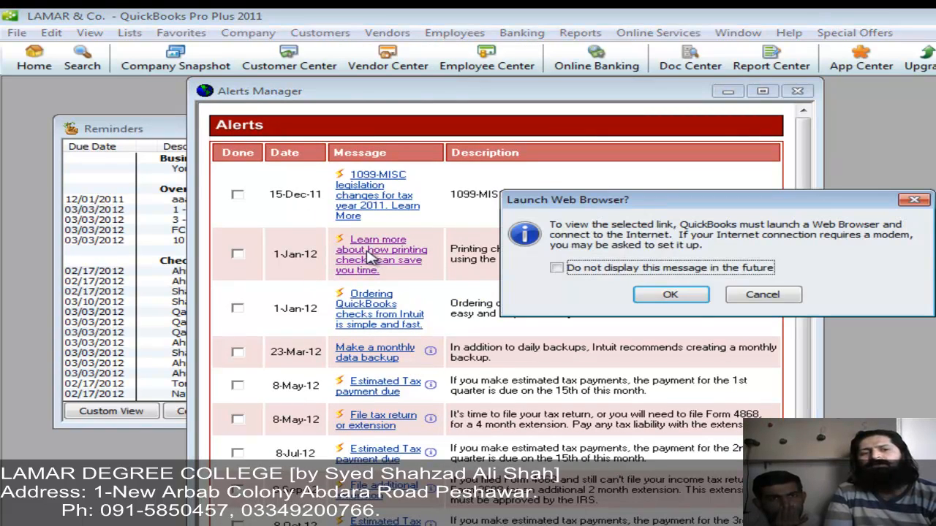
left_click(666, 295)
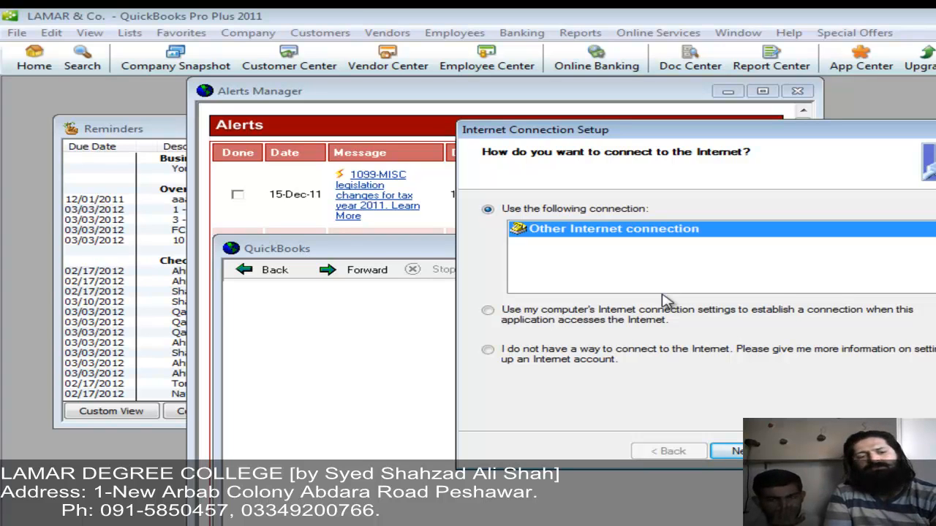
key("Escape")
key("Escape")
key("Escape")
key("Escape")
key("Escape")
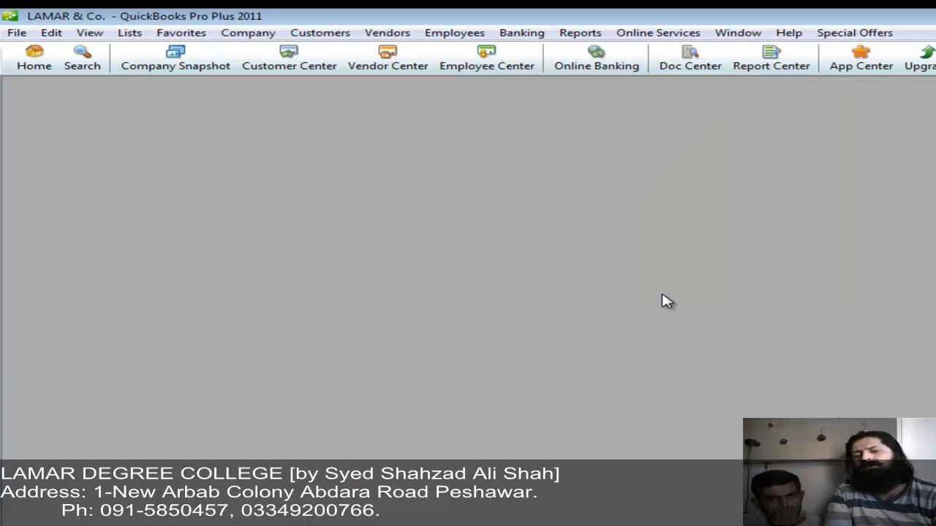
left_click(247, 37)
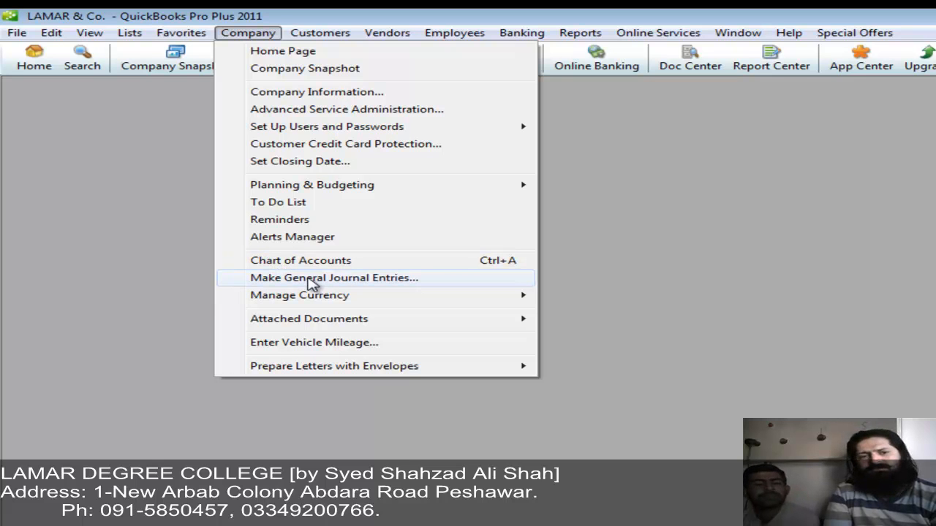
Step: Try downloading the latest exchange rates and dismiss the download error
mouse_move(461, 299)
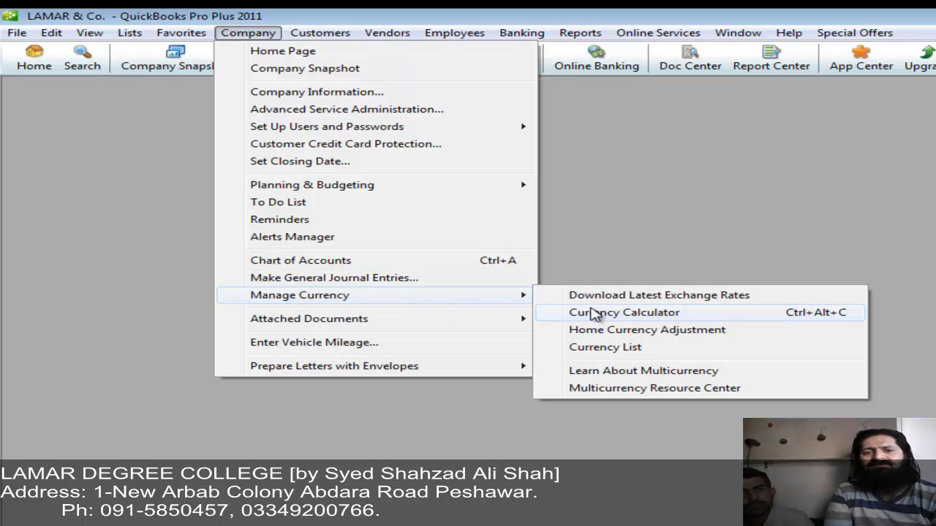
left_click(601, 296)
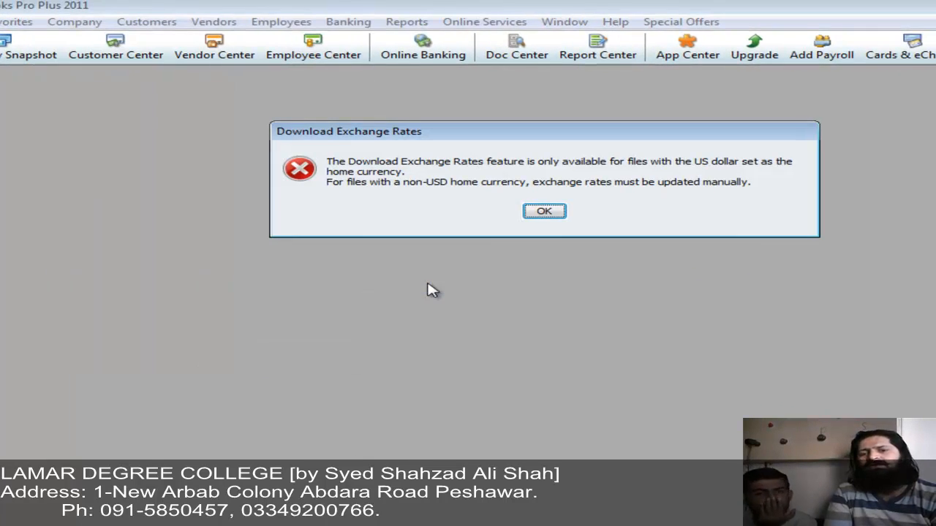
left_click(543, 213)
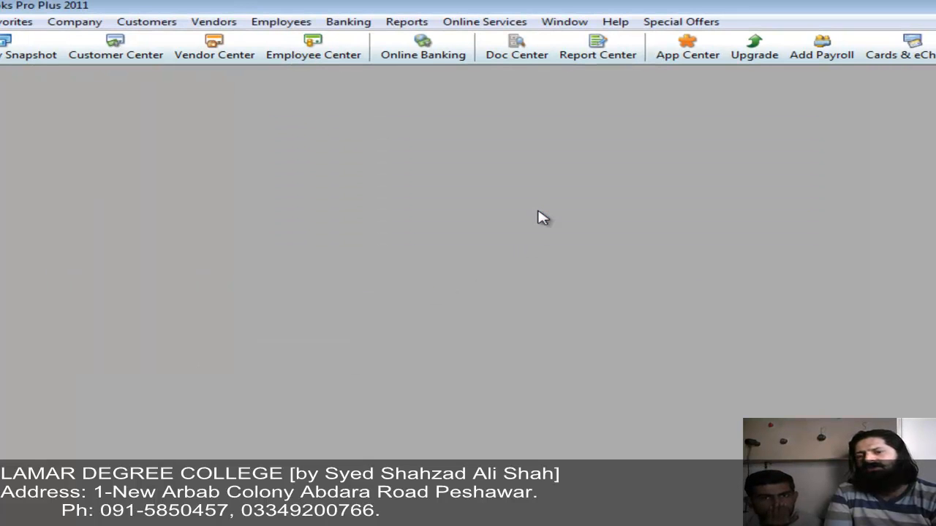
Step: In the Currency Calculator, convert 1,250.00 at rate 92 into 115,000.00 PKR
left_click(77, 22)
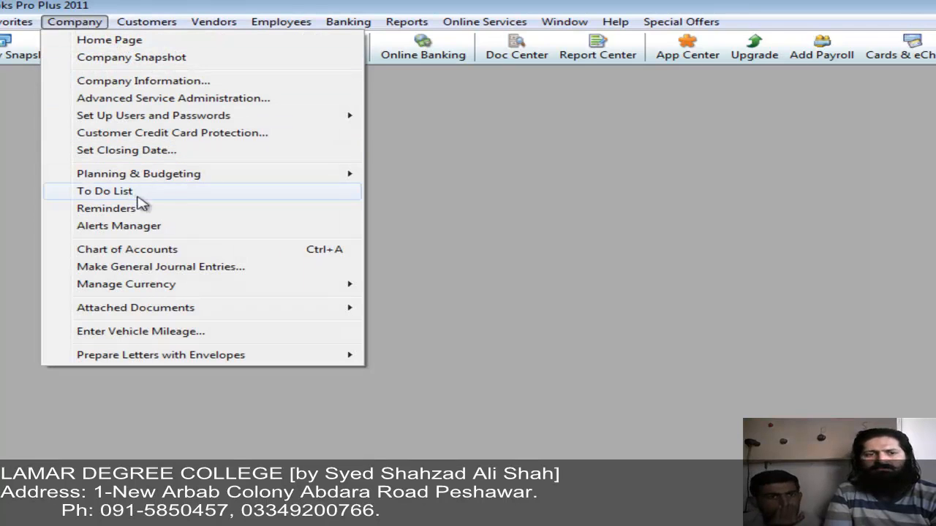
mouse_move(252, 283)
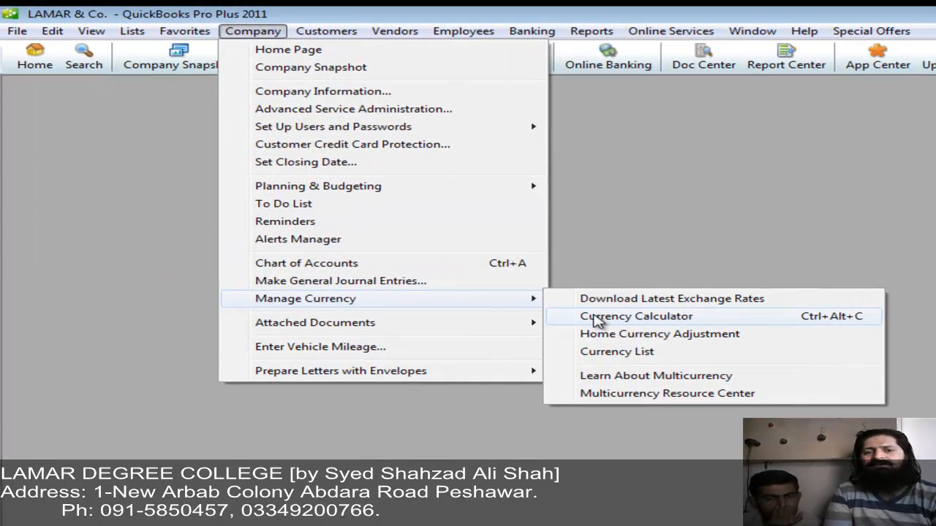
left_click(598, 322)
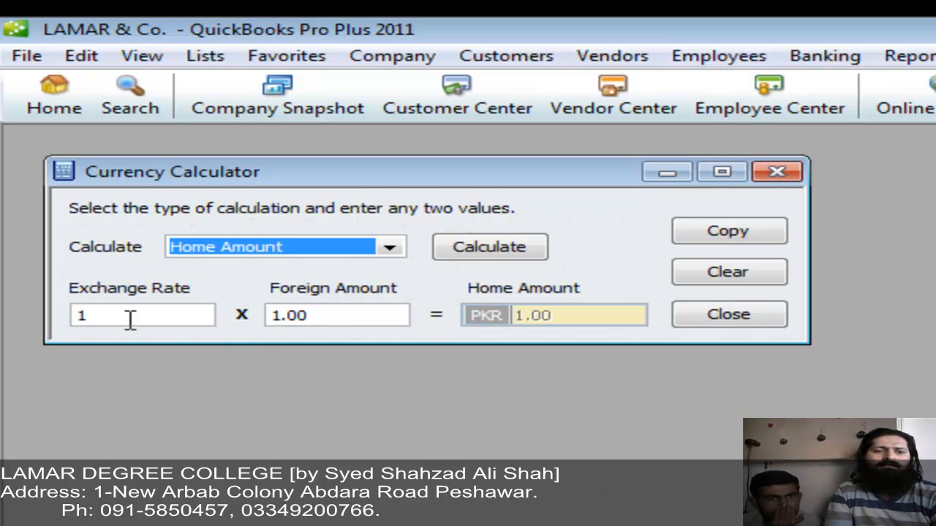
left_click_drag(130, 320, 2, 293)
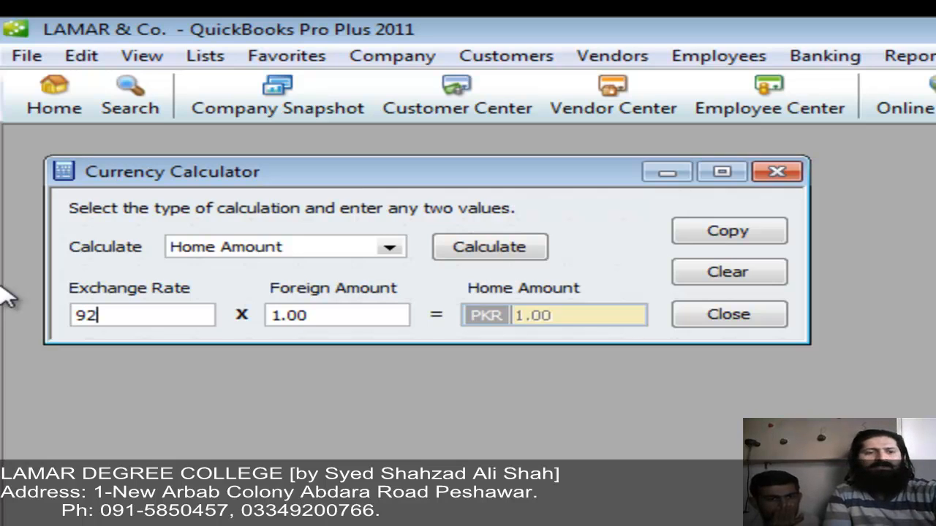
key("Tab")
type("1,2")
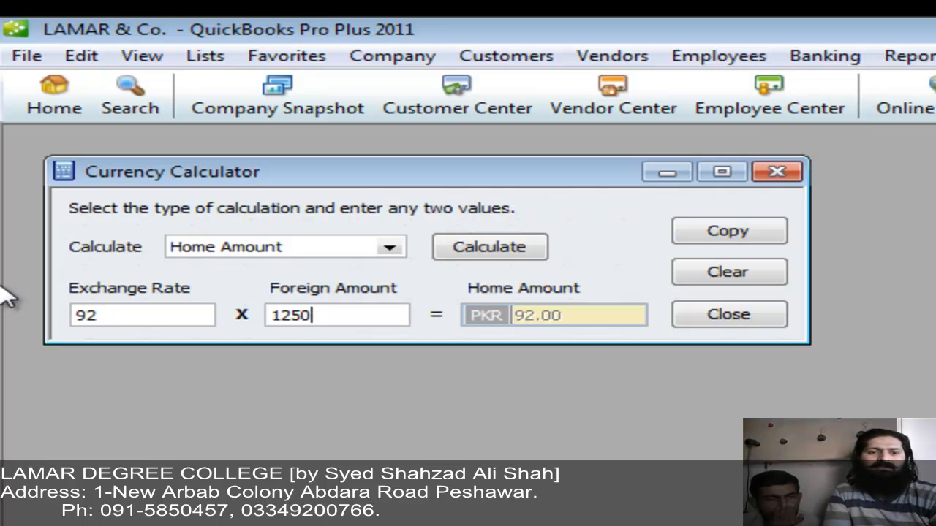
type("50")
left_click(459, 247)
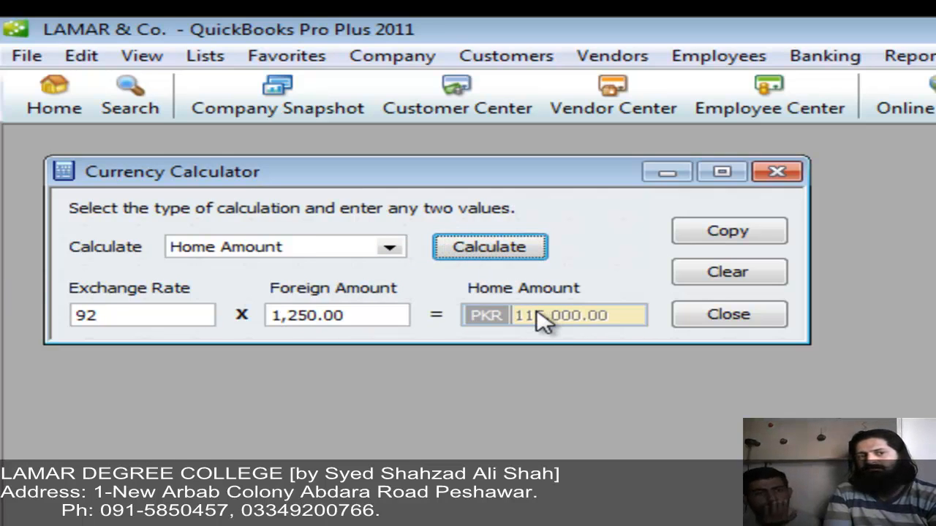
Step: Switch the calculation to foreign amount, then clear and close the Currency Calculator
left_click(389, 247)
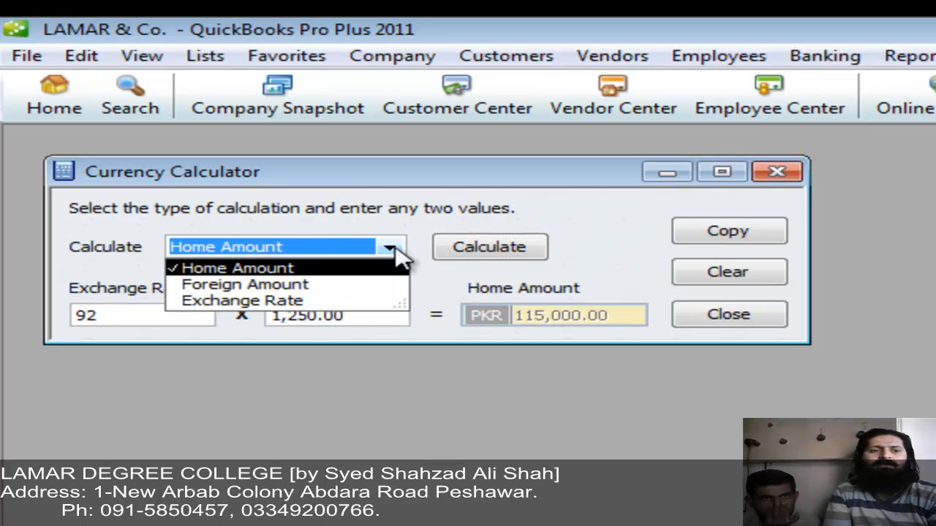
left_click(349, 286)
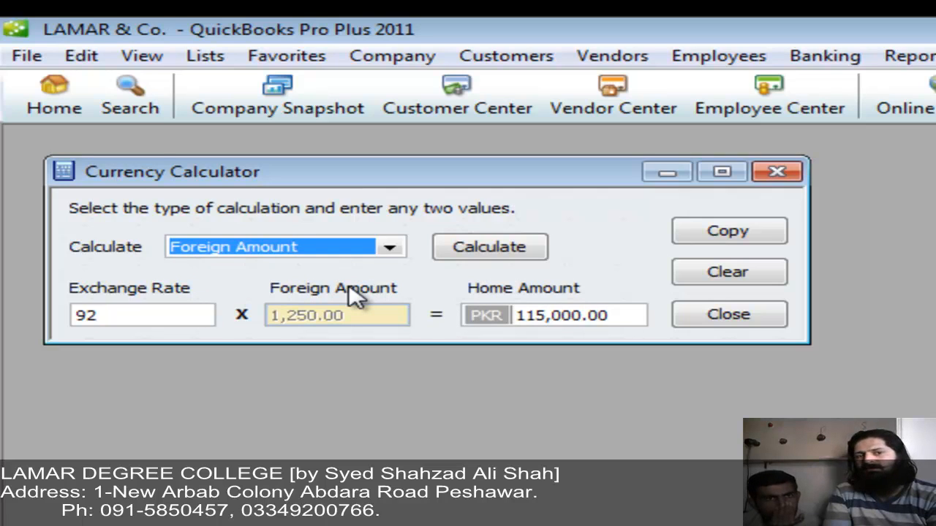
left_click(716, 273)
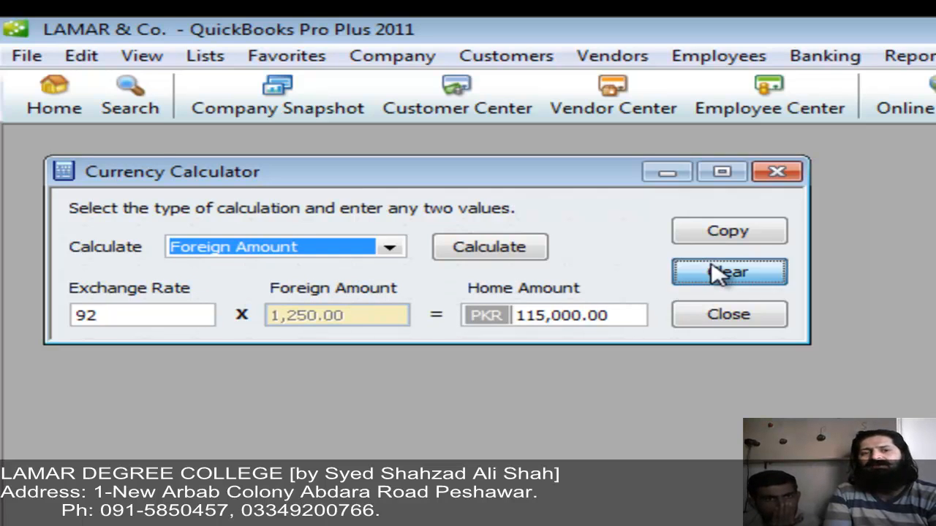
left_click(732, 322)
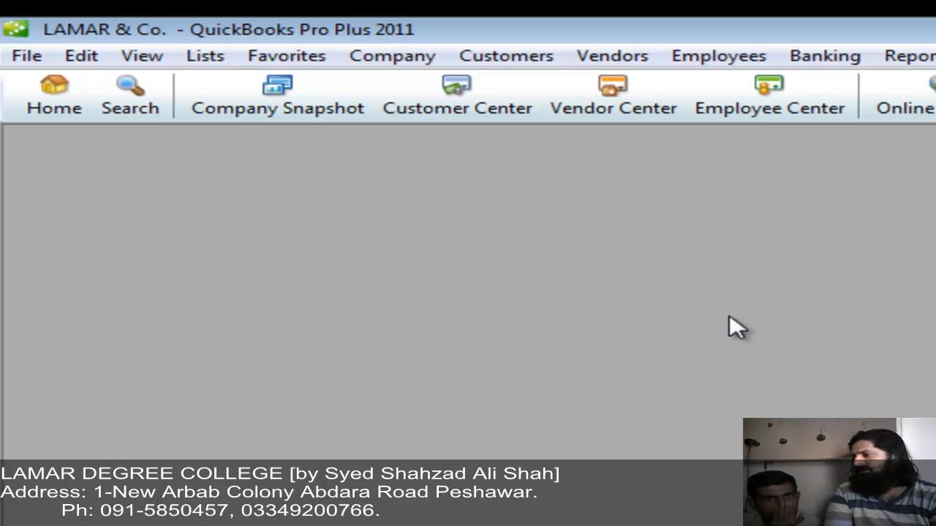
Step: Calculate a home currency adjustment for Afghanistan Afghani, showing Kabul Bank's 397,336.68 exchange gain
left_click(406, 58)
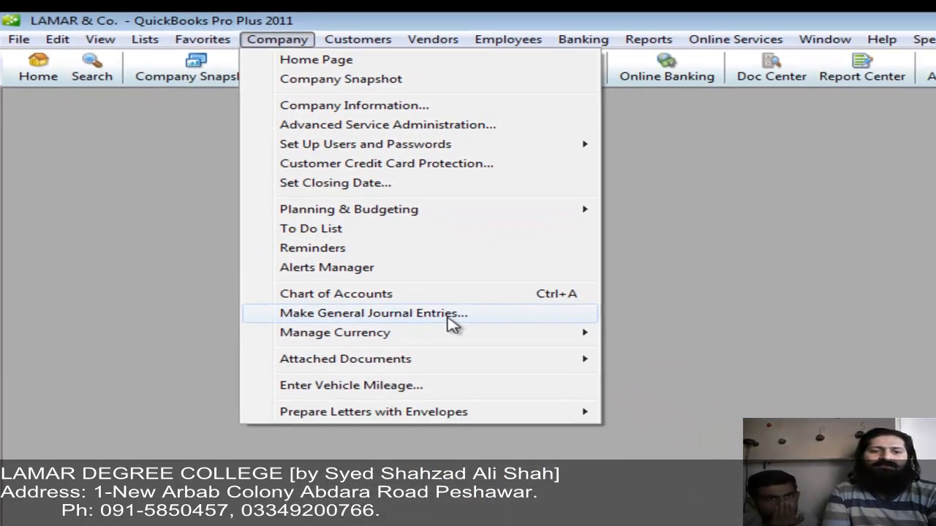
mouse_move(665, 484)
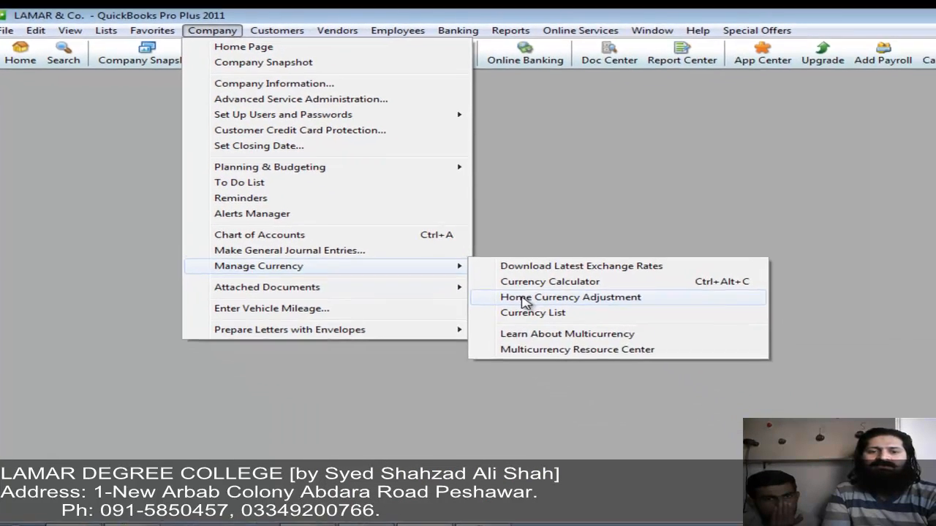
left_click(497, 285)
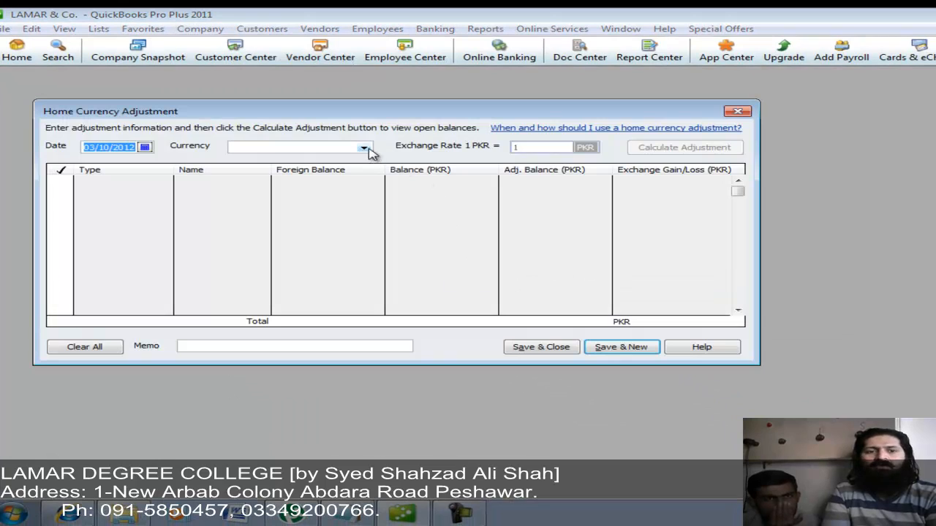
left_click(365, 149)
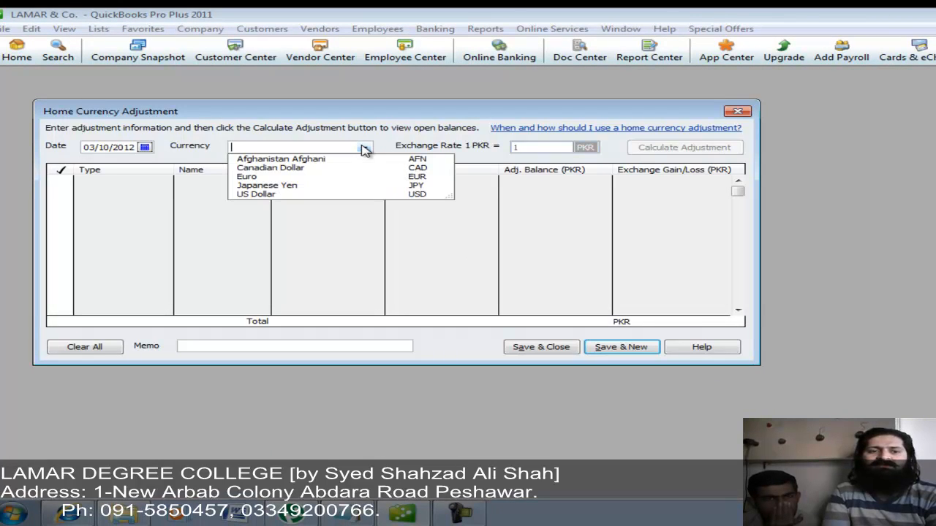
left_click(329, 194)
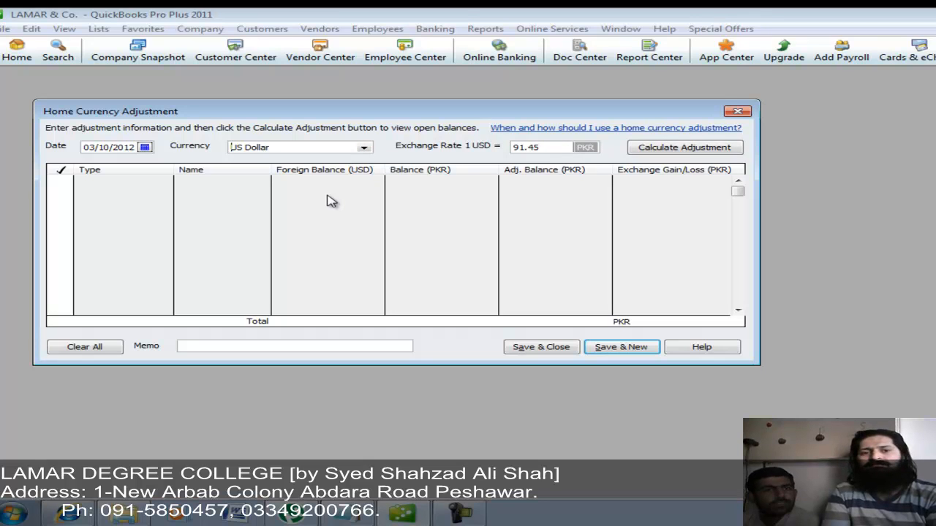
left_click(364, 148)
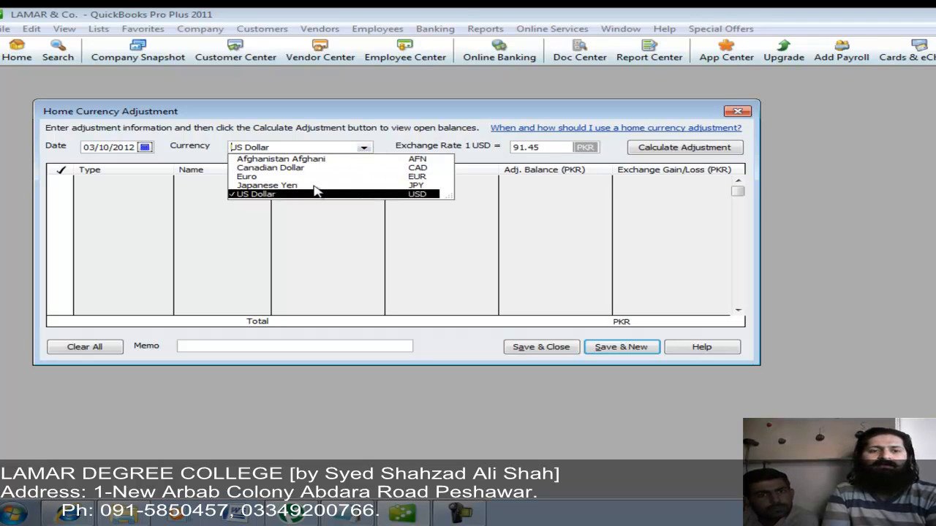
left_click(312, 159)
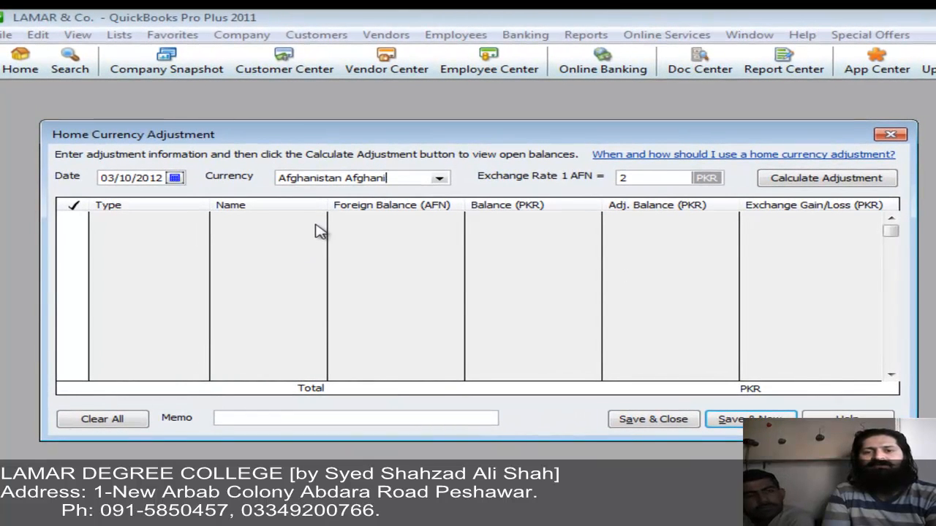
left_click(799, 177)
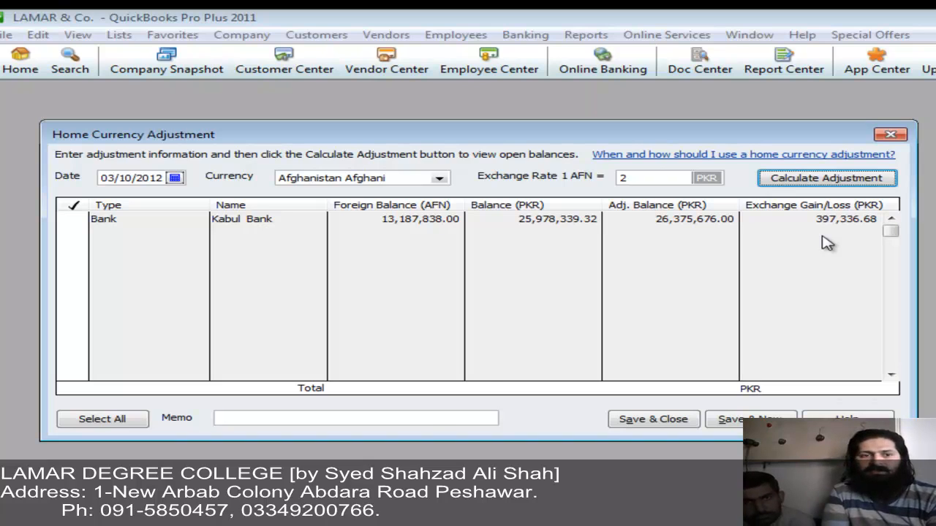
Step: Enter memo 'adj1gl', tick the Kabul Bank row, and save the adjustment to start a new form
left_click(433, 424)
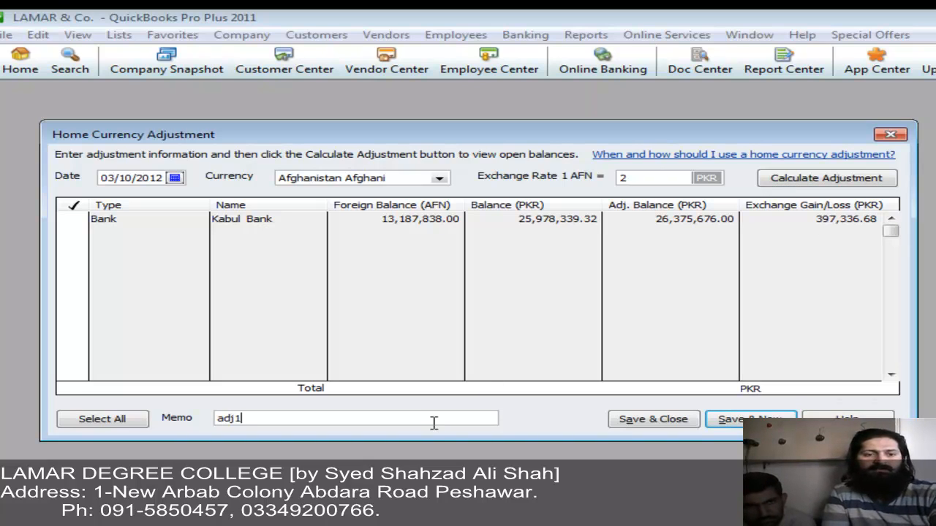
type("adj1gl")
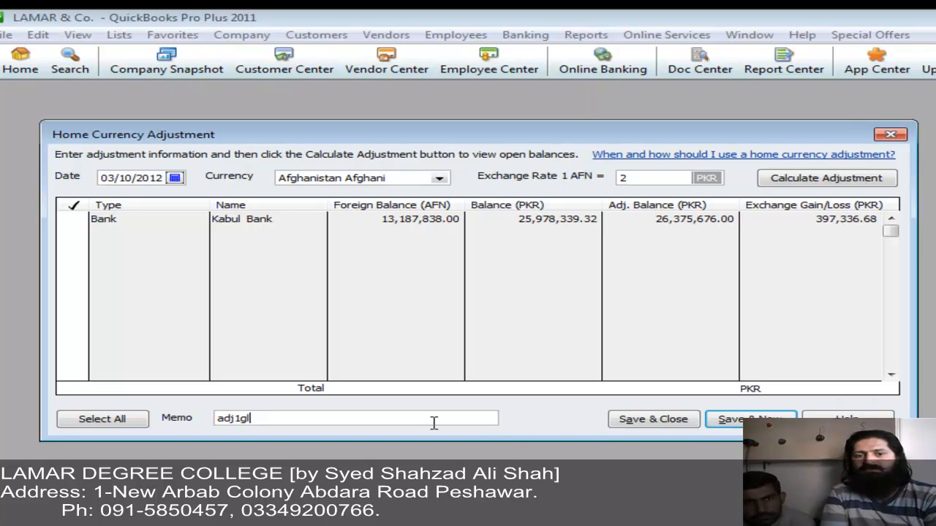
key("Return")
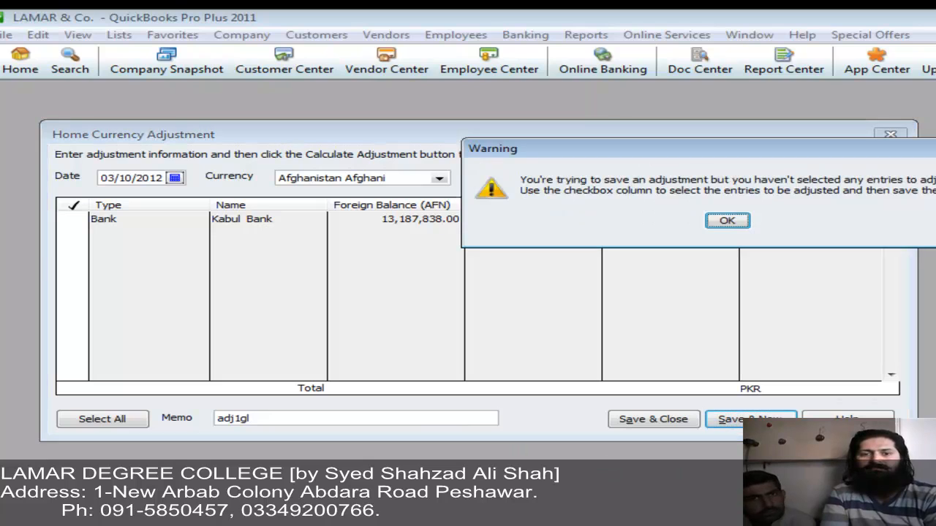
left_click(728, 223)
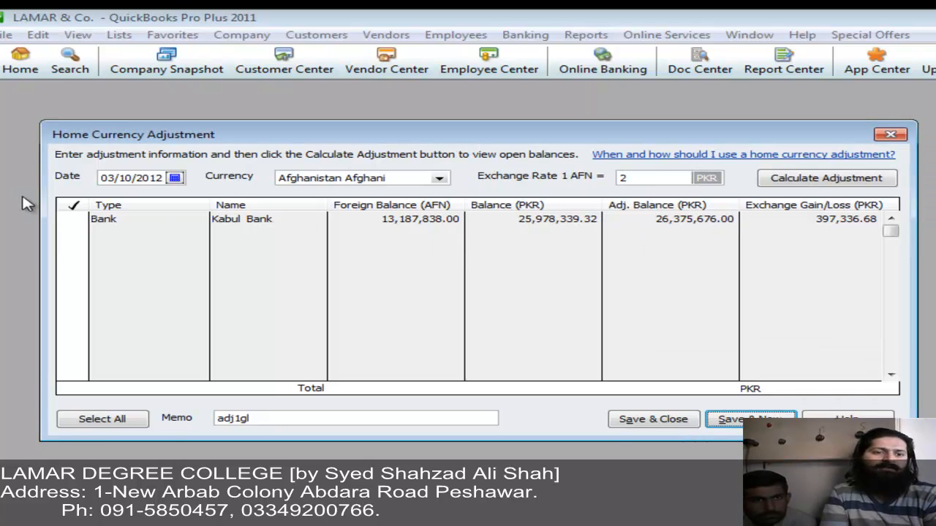
left_click(71, 219)
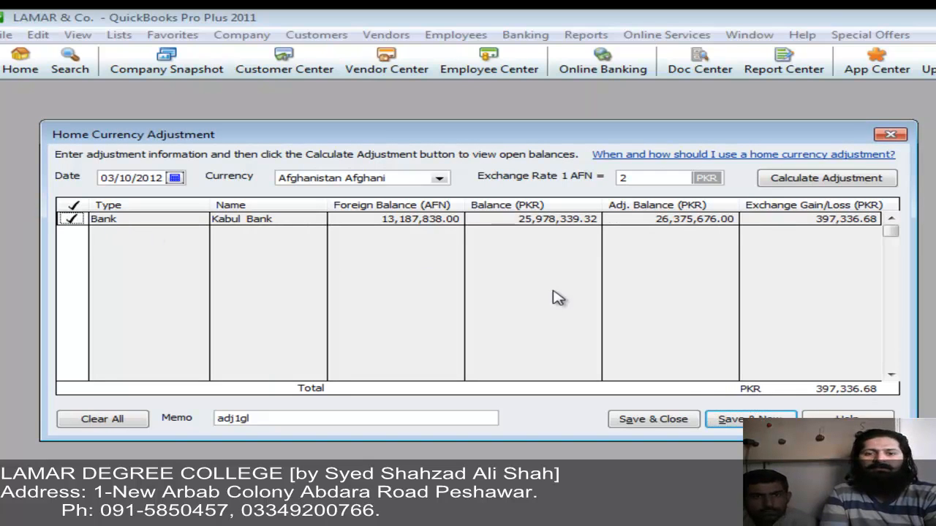
left_click(739, 426)
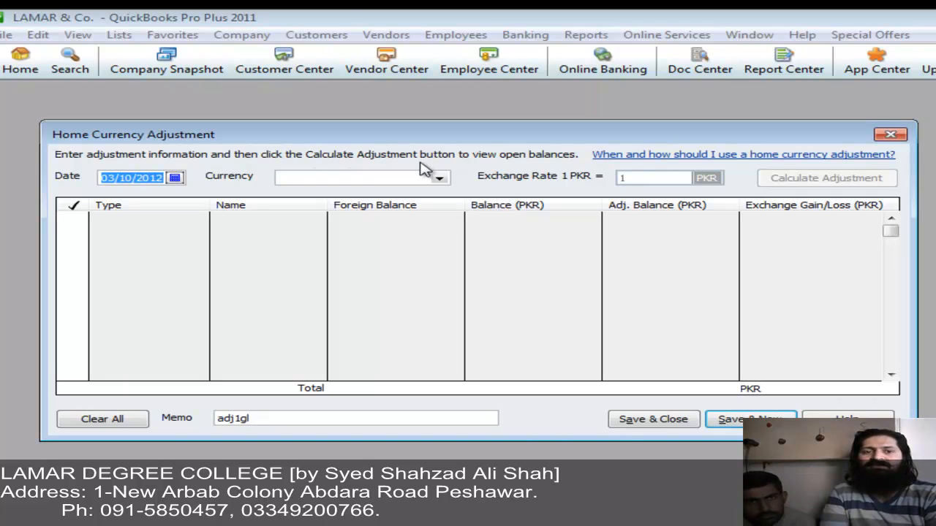
Step: Calculate the US Dollar adjustment, select all rows, and save the 301,090.64 PKR gain
left_click(439, 179)
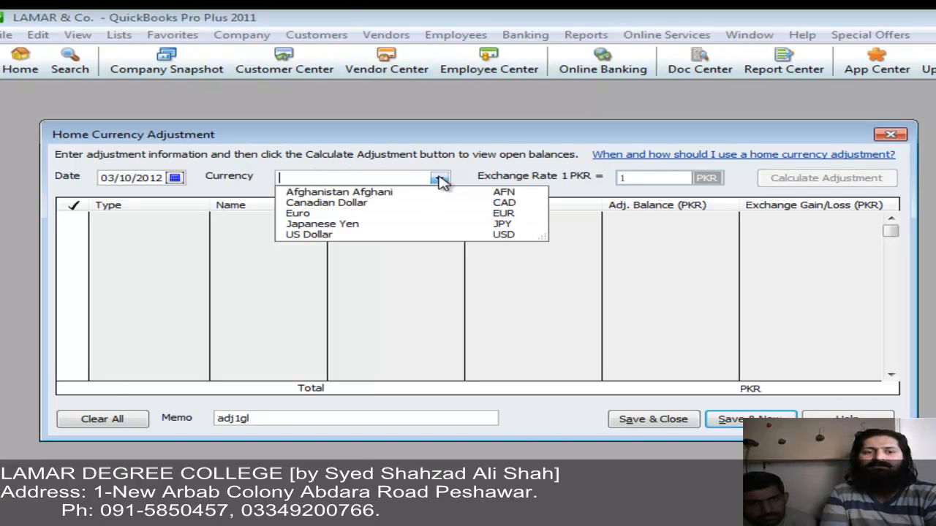
left_click(411, 235)
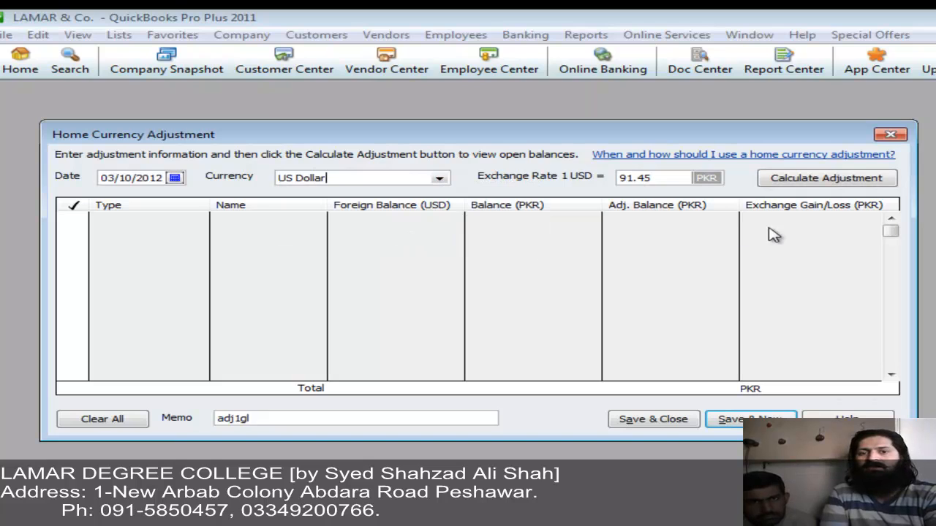
left_click(805, 179)
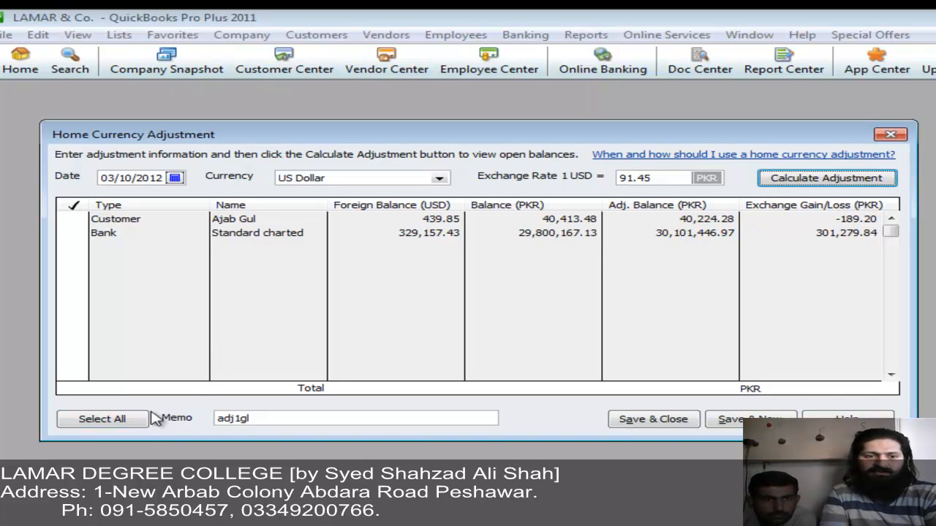
left_click(103, 419)
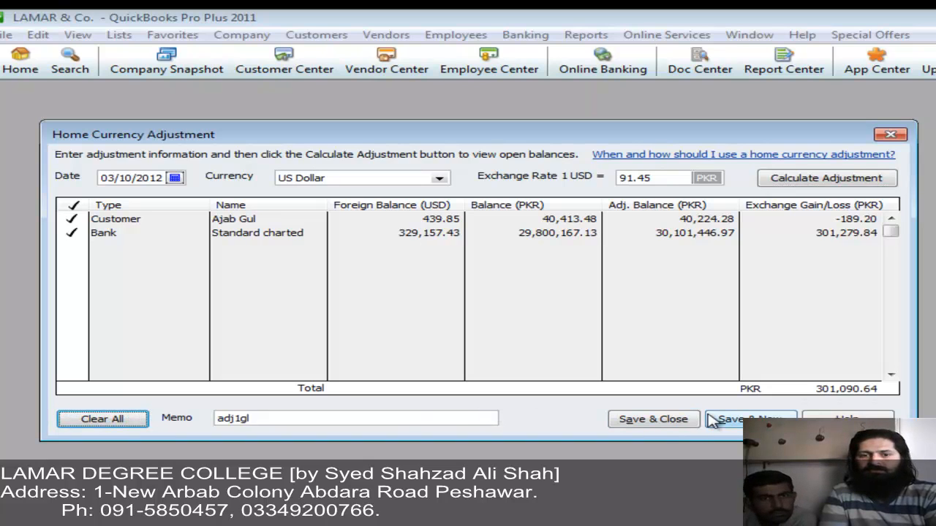
left_click(653, 420)
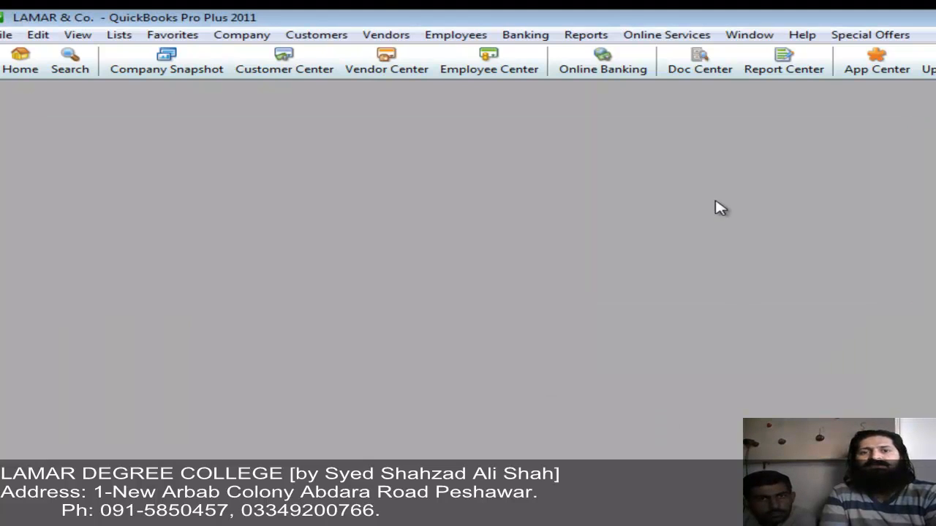
Step: Run the Trial Balance for all dates and drill into the 698,427.32 Exchange Gain or Loss
left_click(589, 35)
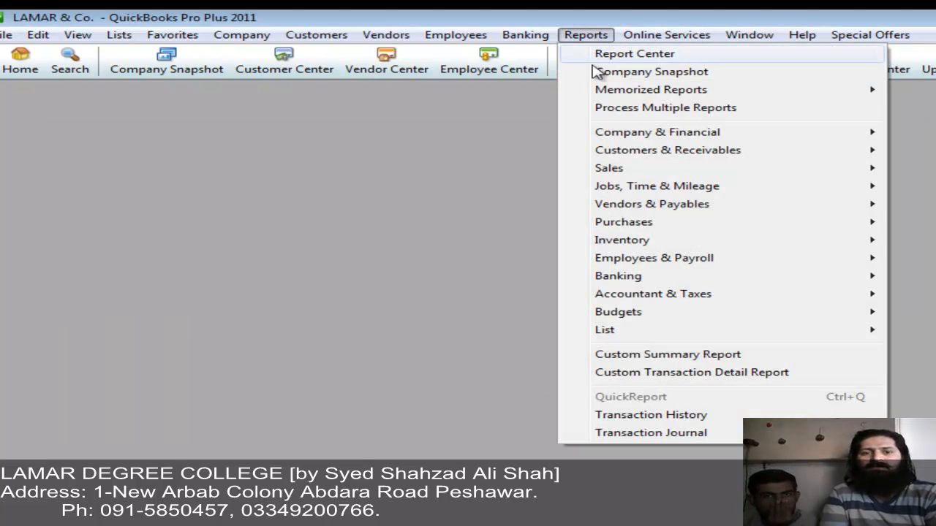
mouse_move(731, 296)
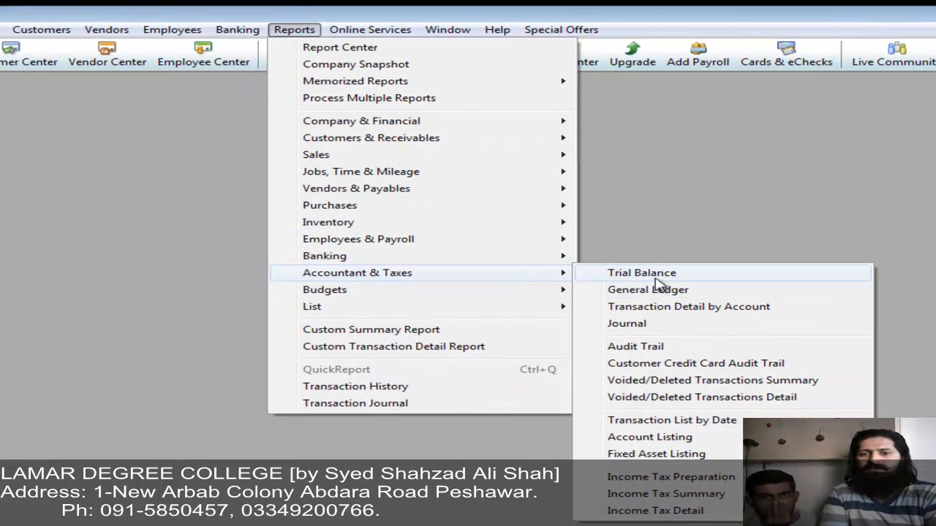
left_click(642, 273)
type("a")
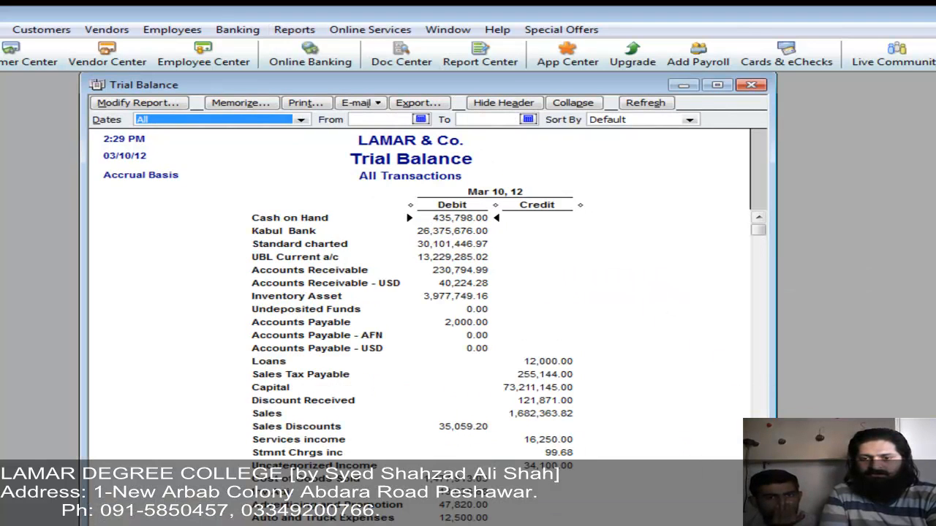
left_click(744, 492)
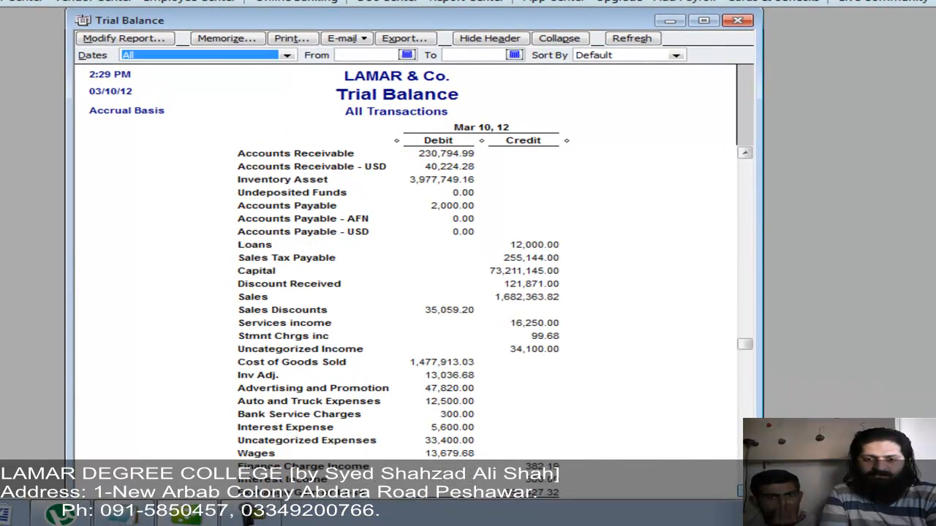
left_click(744, 492)
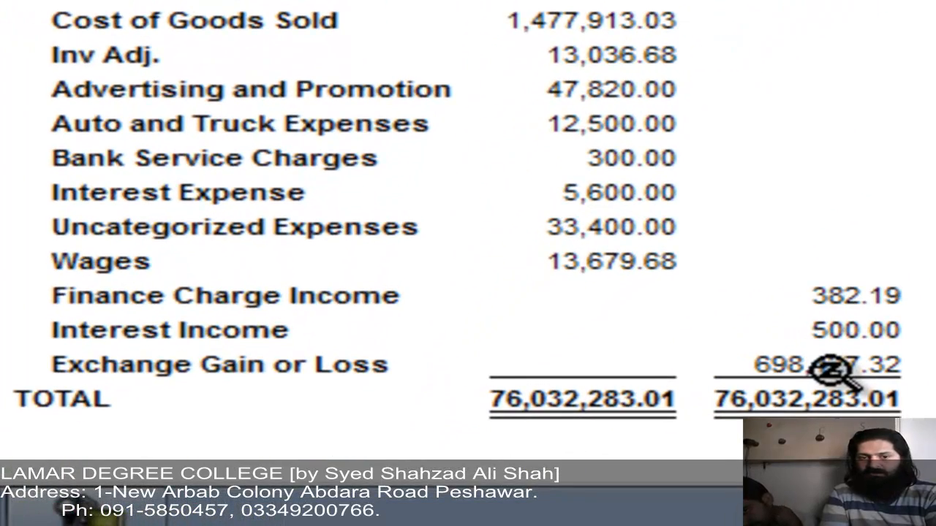
double_click(834, 366)
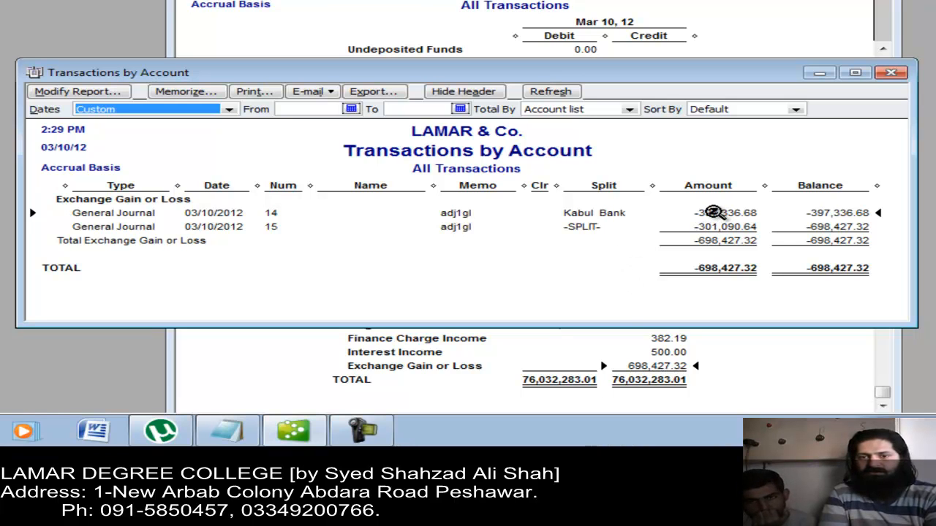
Step: Review the journal entry behind -397,336.68, checking its Exchange Gain or Loss and Kabul Bank lines
double_click(713, 212)
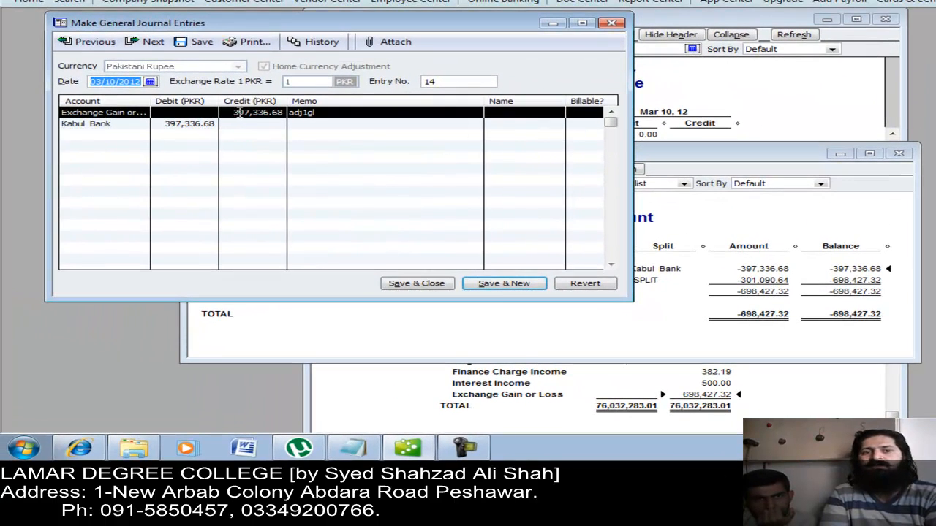
left_click(240, 113)
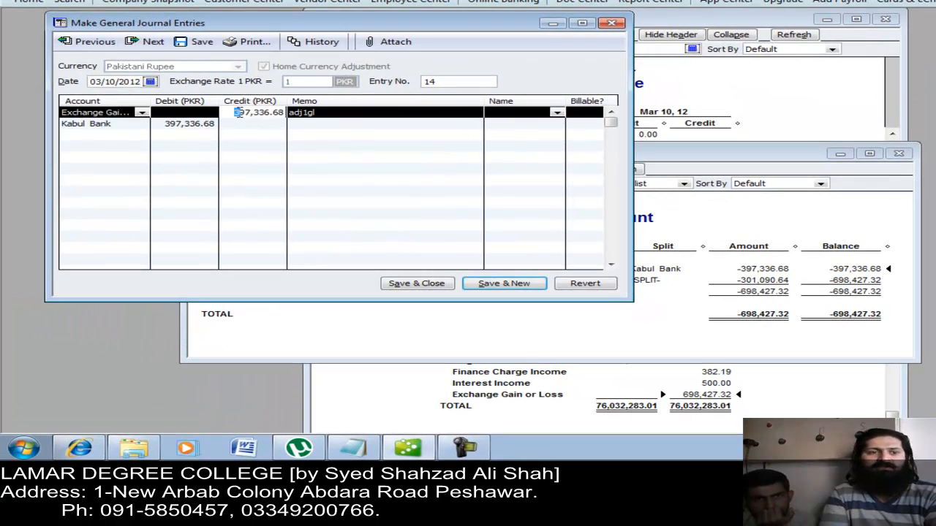
left_click(185, 124)
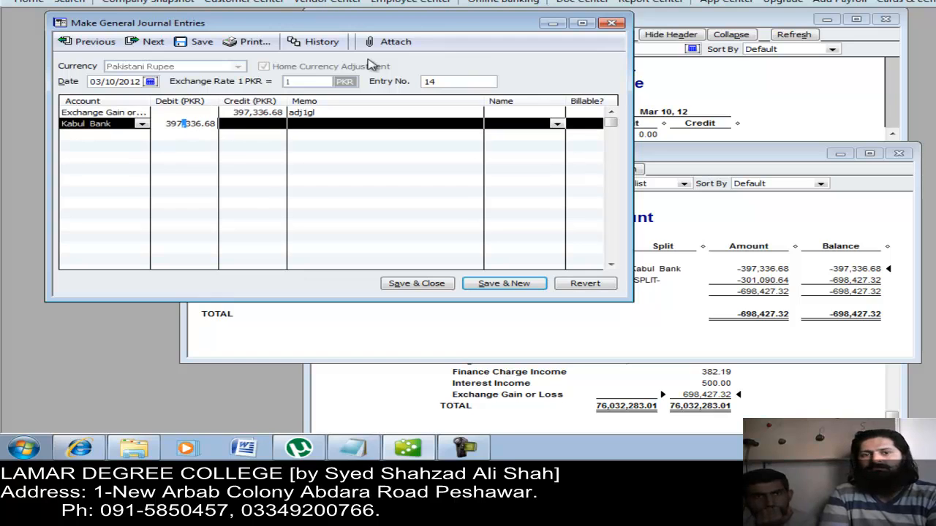
left_click(613, 23)
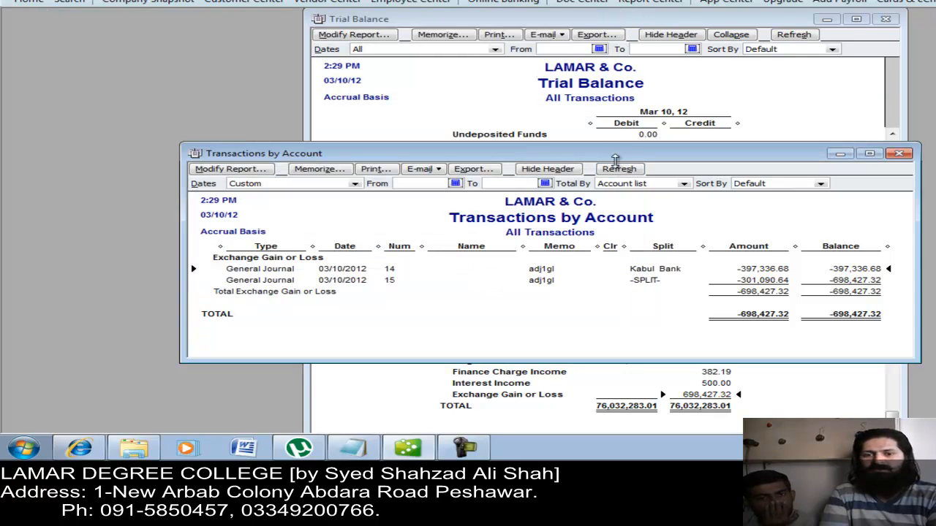
Step: Review journal entry 15 for -301,090.64, then close it and the Transactions by Account report
double_click(754, 280)
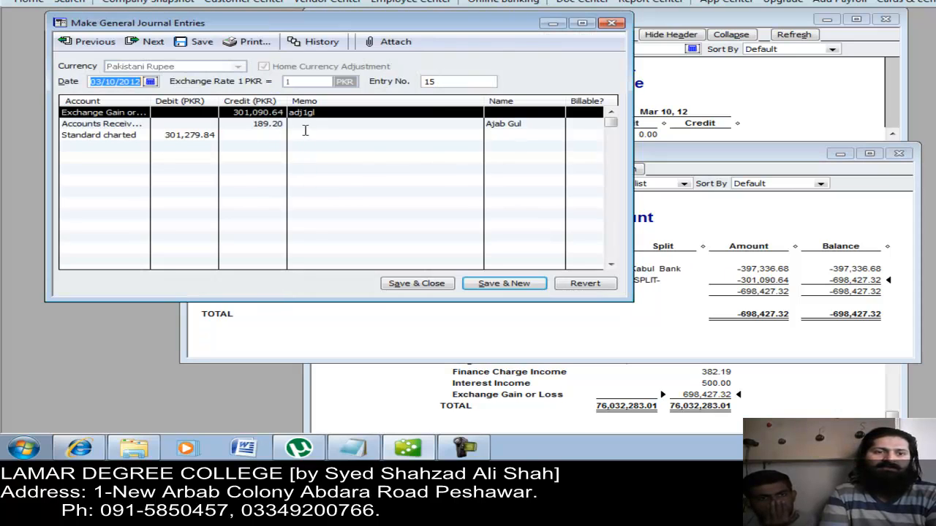
left_click(256, 122)
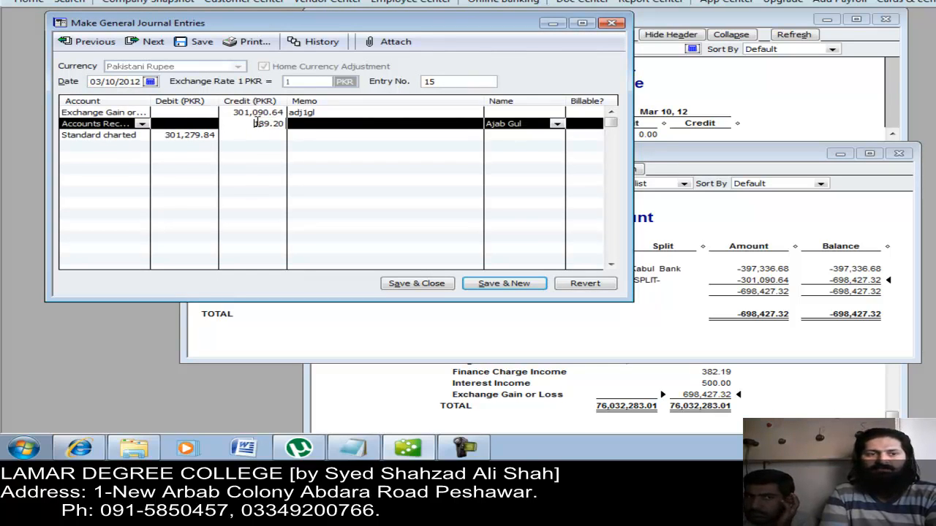
left_click(181, 137)
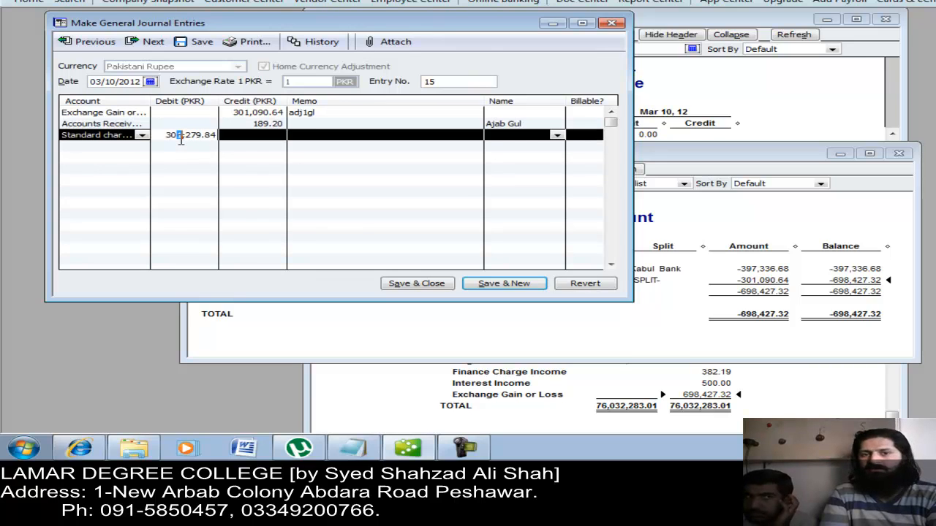
left_click(611, 25)
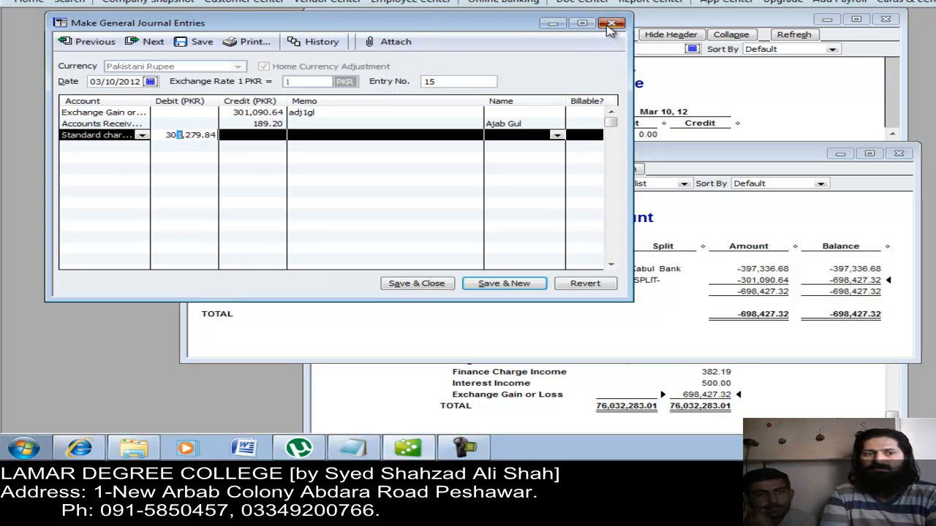
left_click(900, 155)
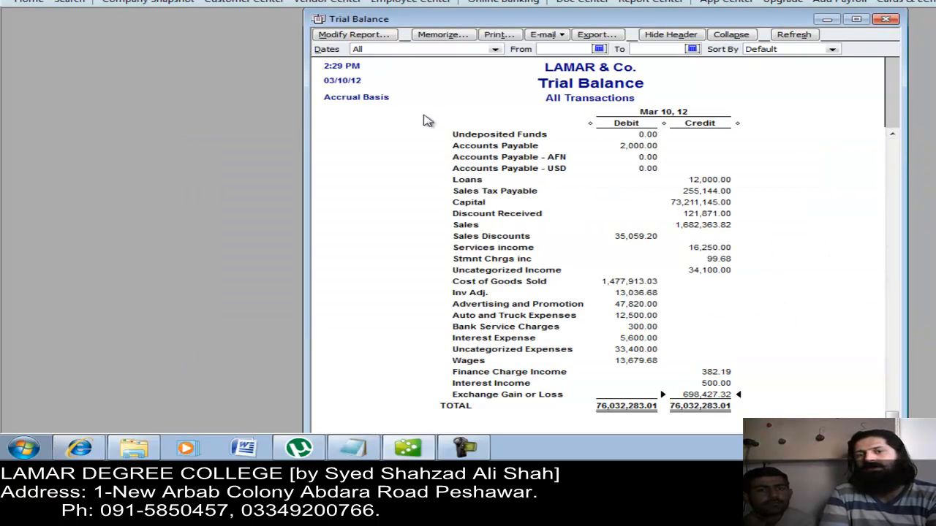
left_click(191, 33)
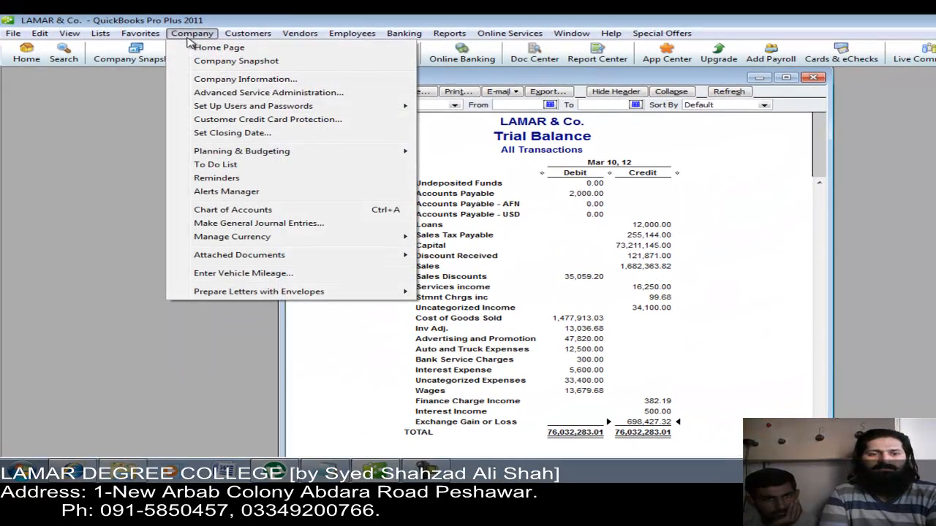
Step: Open the Currency List and select Albanian Lek
mouse_move(305, 242)
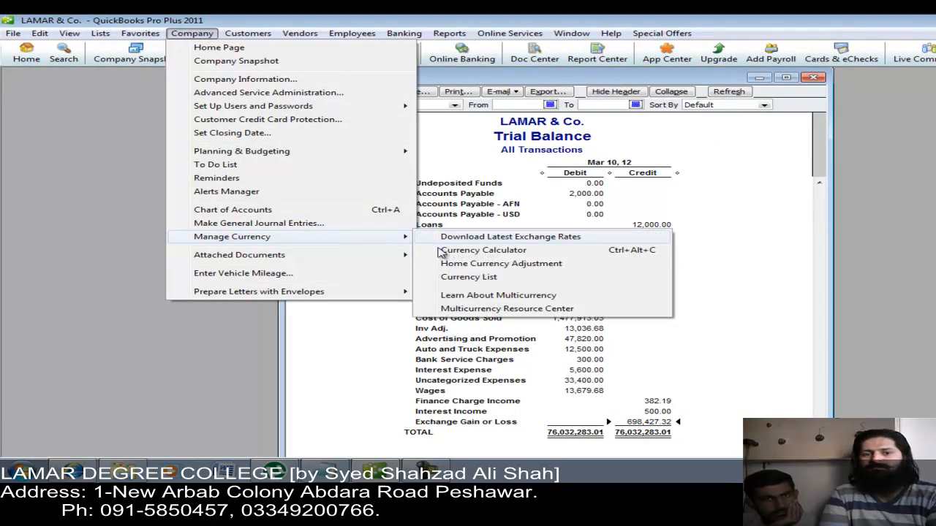
left_click(471, 277)
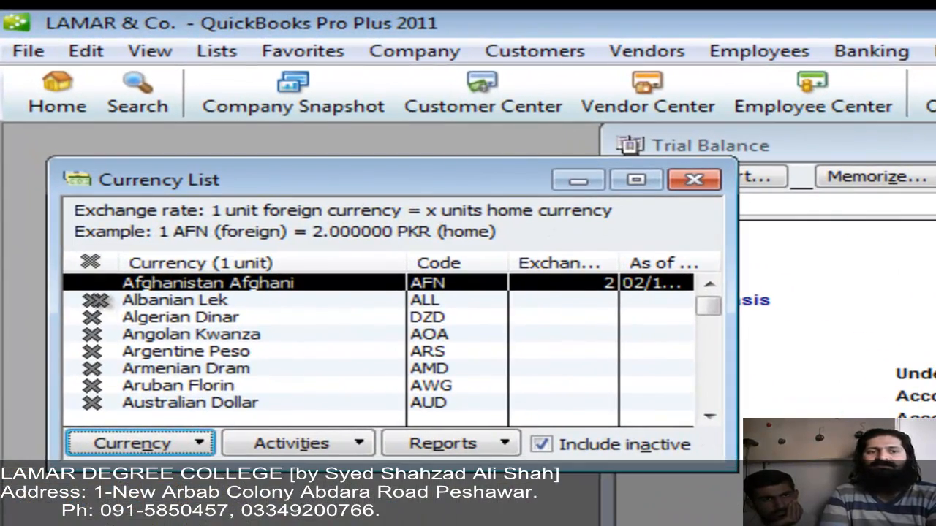
left_click(97, 301)
left_click(95, 300)
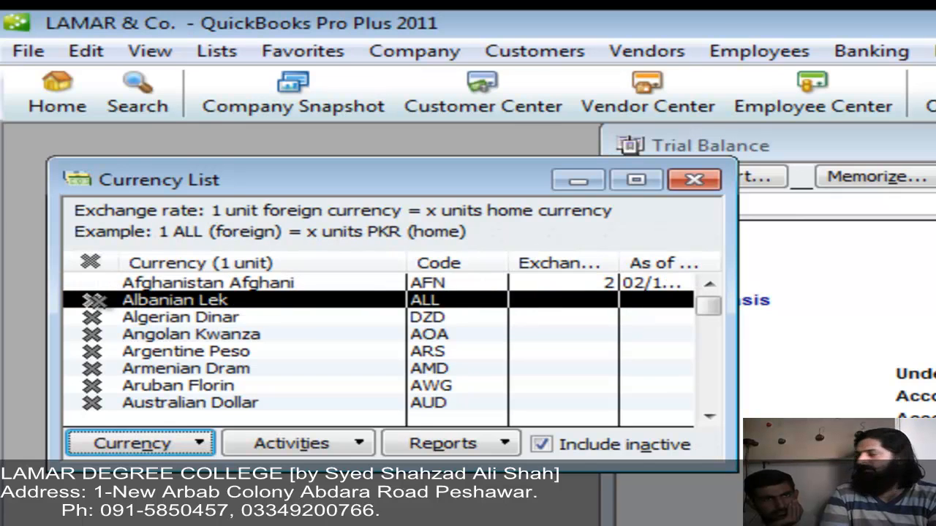
Step: Try Learn About Multicurrency and cancel the web browser prompt
left_click(397, 58)
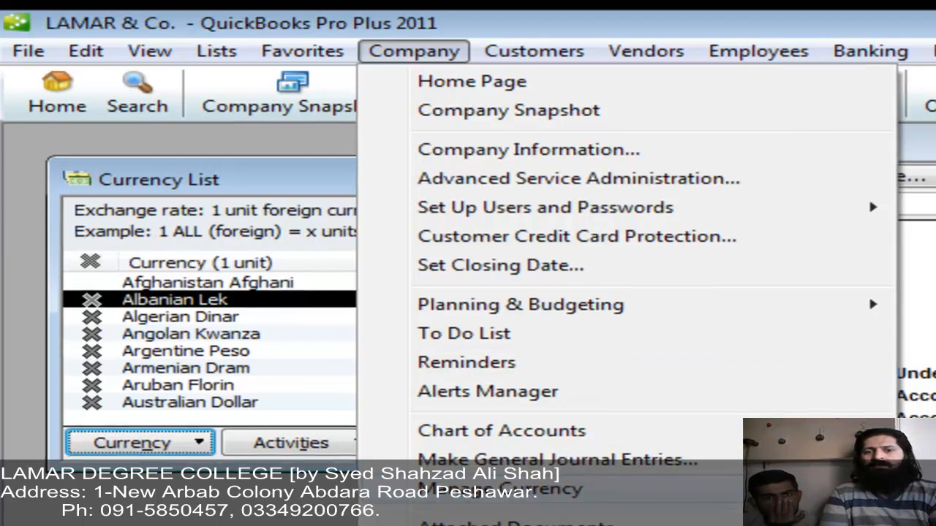
mouse_move(504, 489)
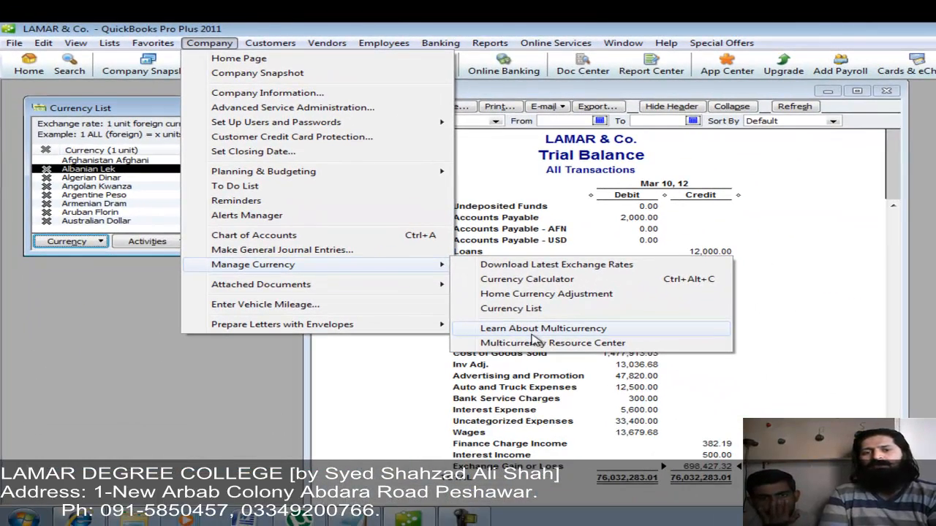
left_click(536, 344)
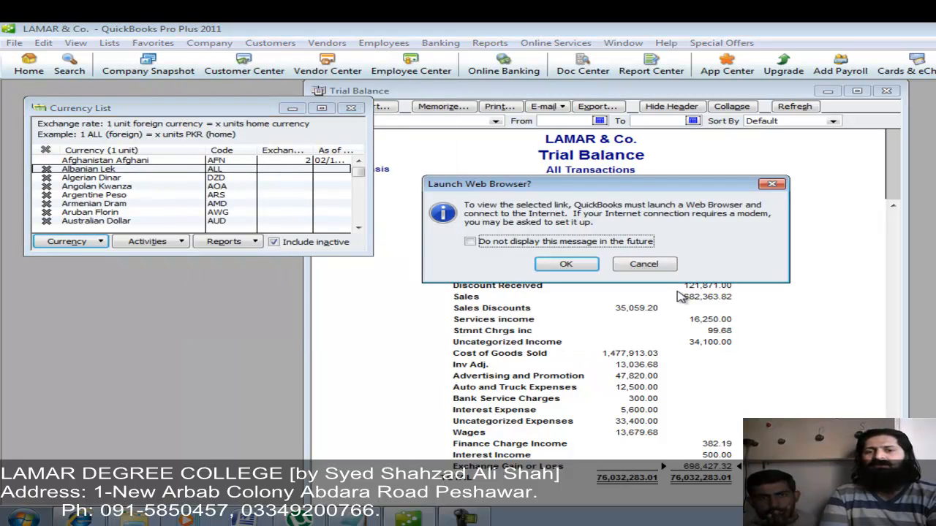
left_click(644, 264)
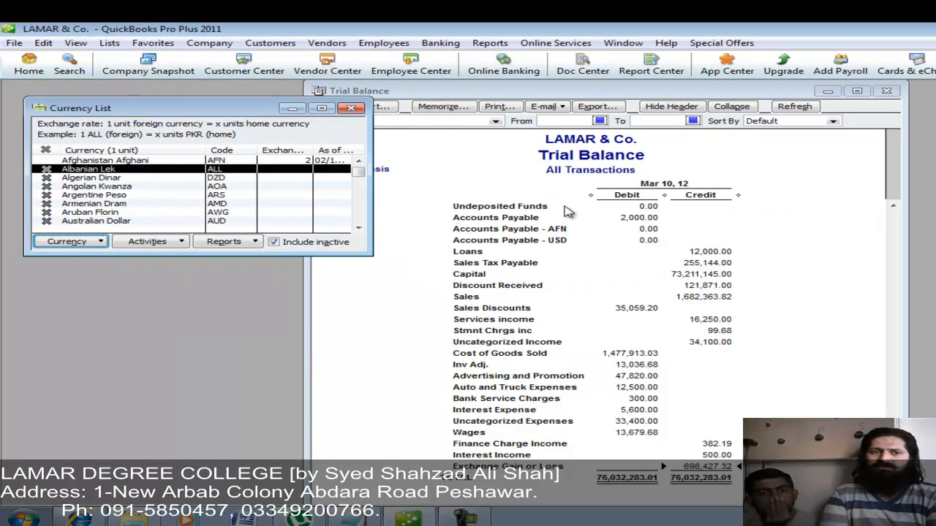
left_click(221, 49)
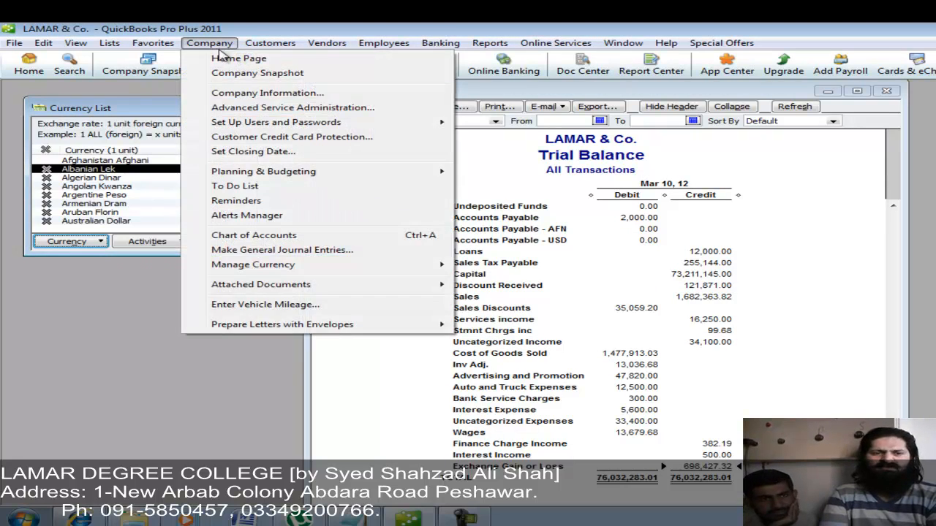
mouse_move(308, 270)
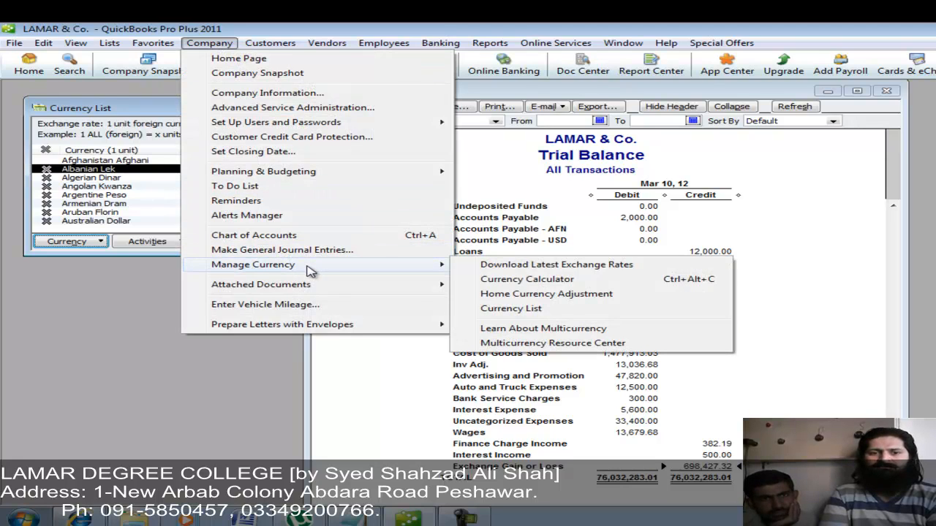
mouse_move(337, 289)
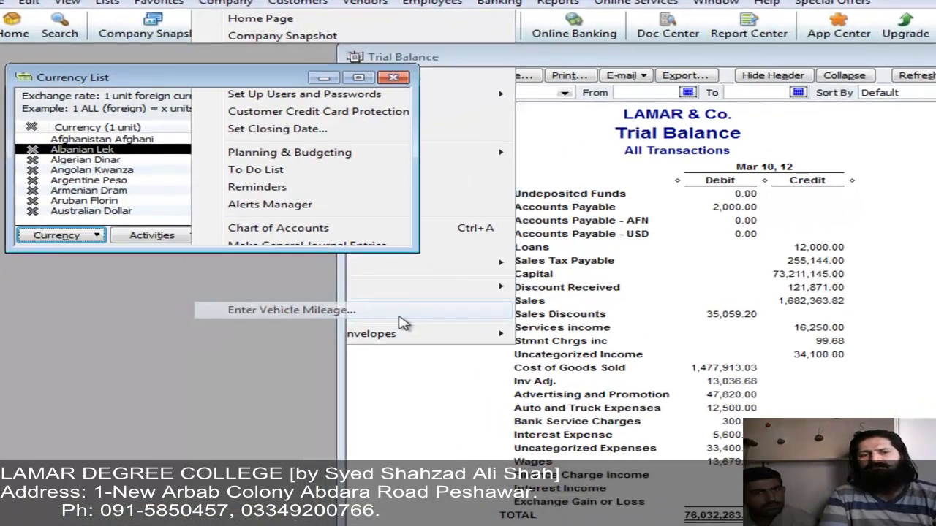
Step: From the Enter Vehicle Mileage form, add a new vehicle named 'suzuki 98' to the Vehicle List
left_click(356, 309)
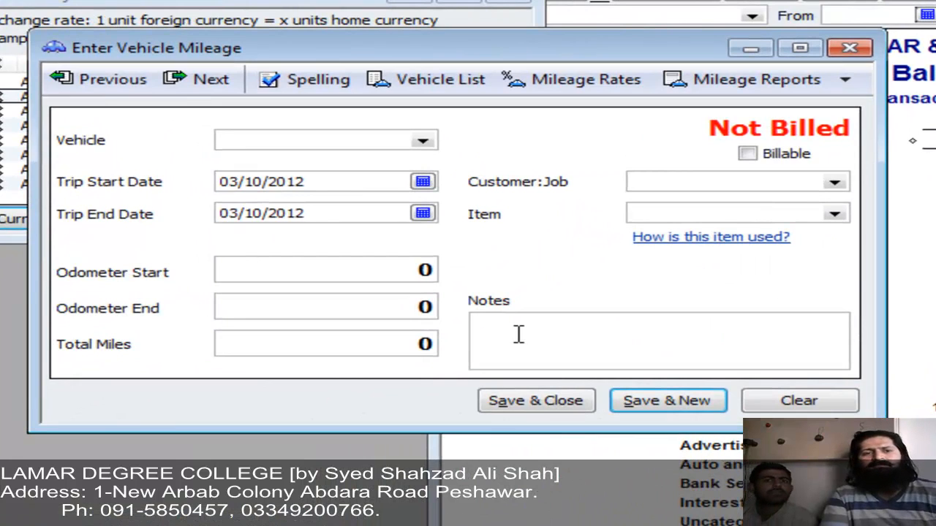
left_click(404, 88)
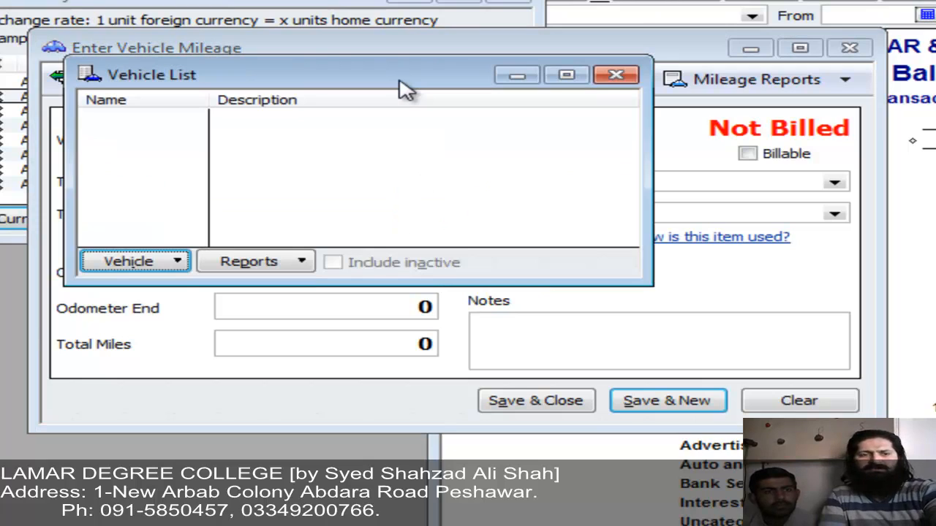
key("ctrl+n")
type("s")
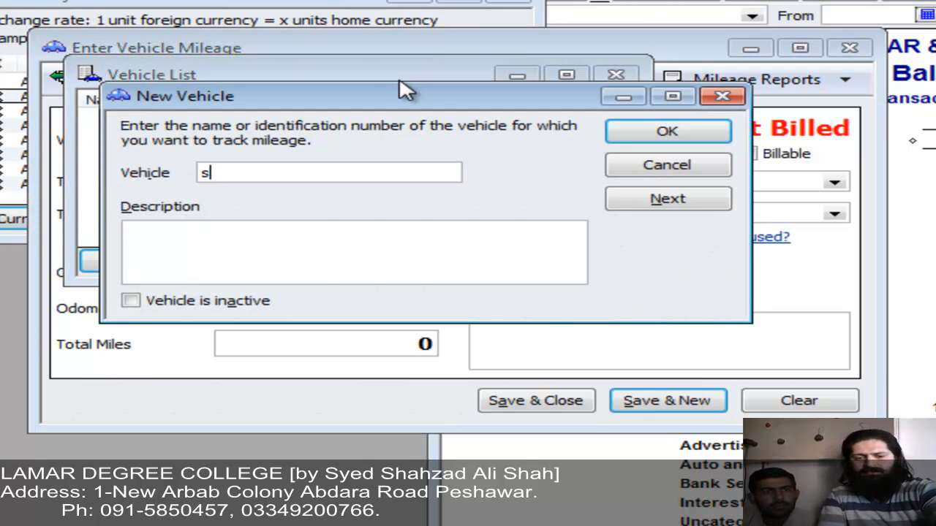
type("uzuki")
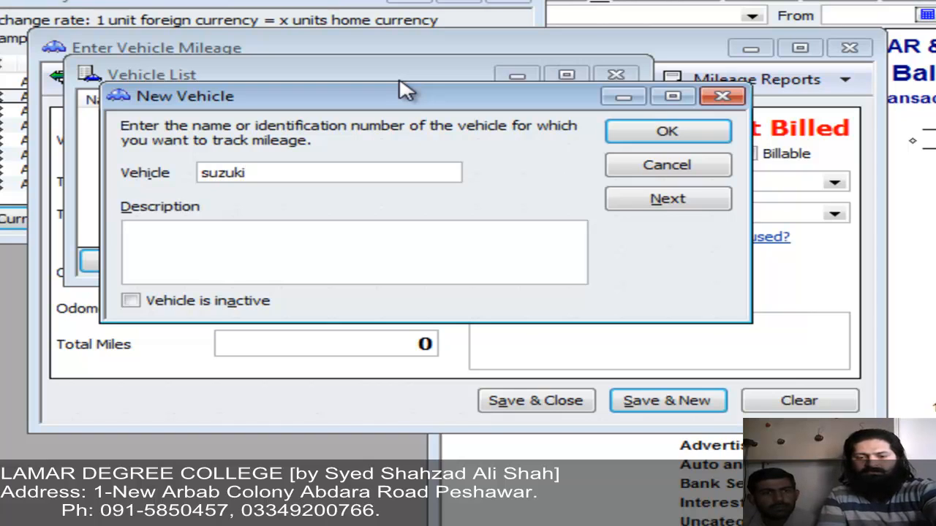
type(" 98")
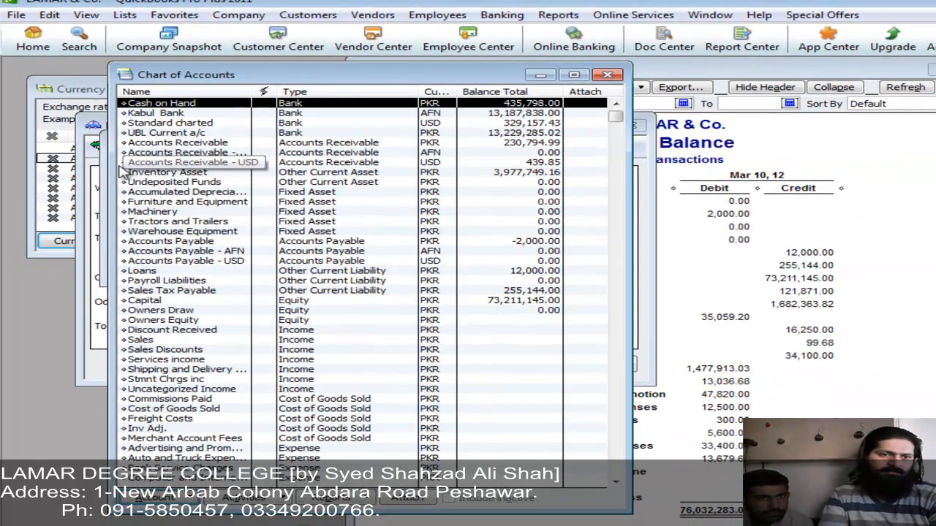
left_click(102, 160)
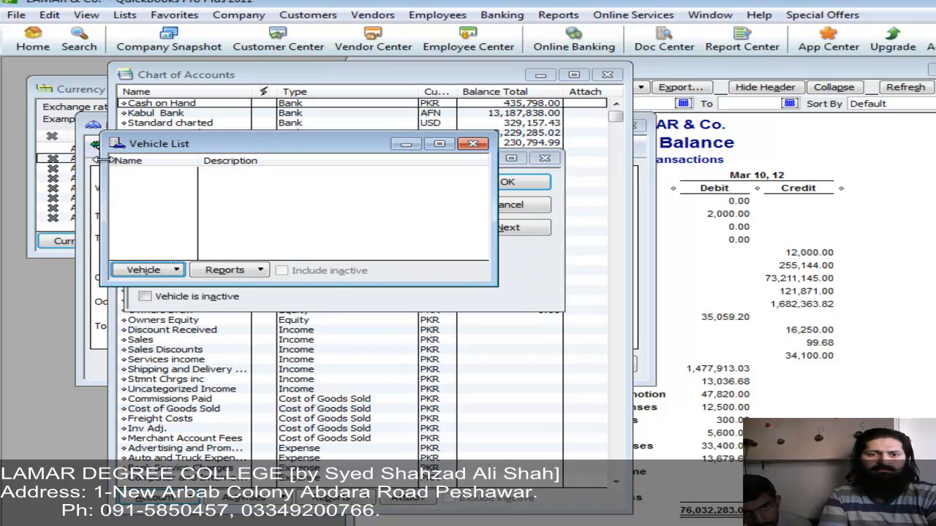
left_click(487, 306)
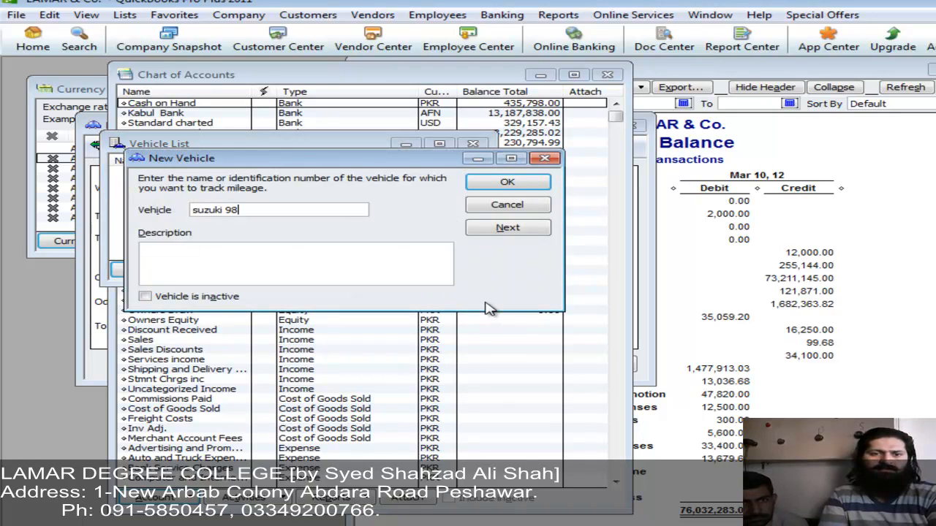
left_click(506, 183)
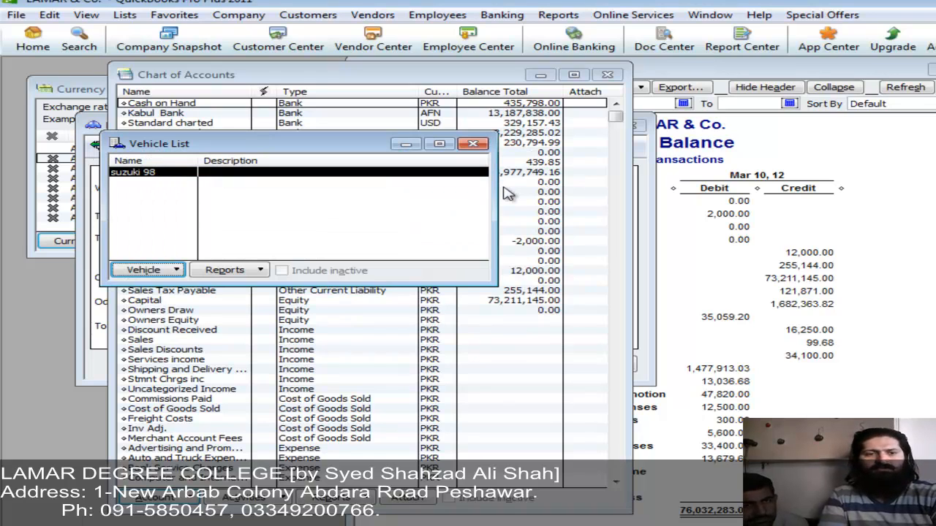
key("Escape")
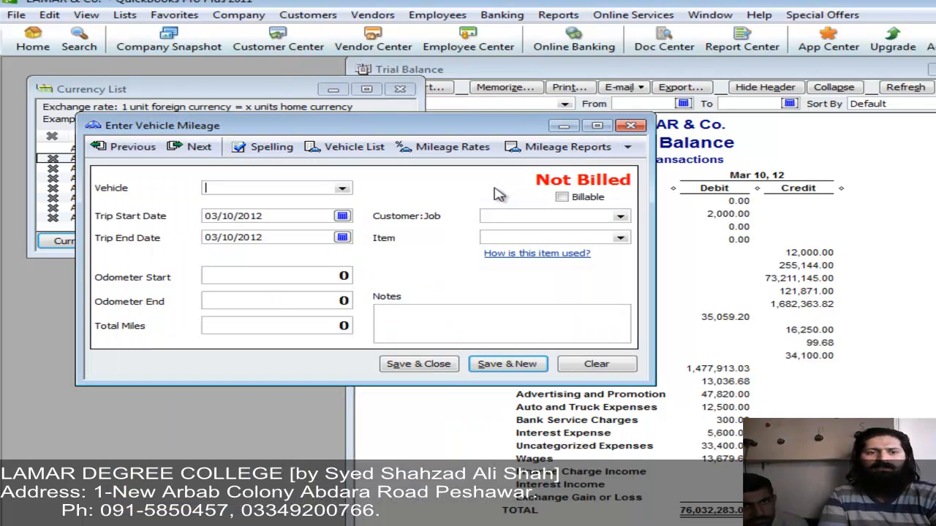
Step: Choose vehicle suzuki 98 and set the trip dates to 03/02/2012 through 03/06/2012
left_click(342, 189)
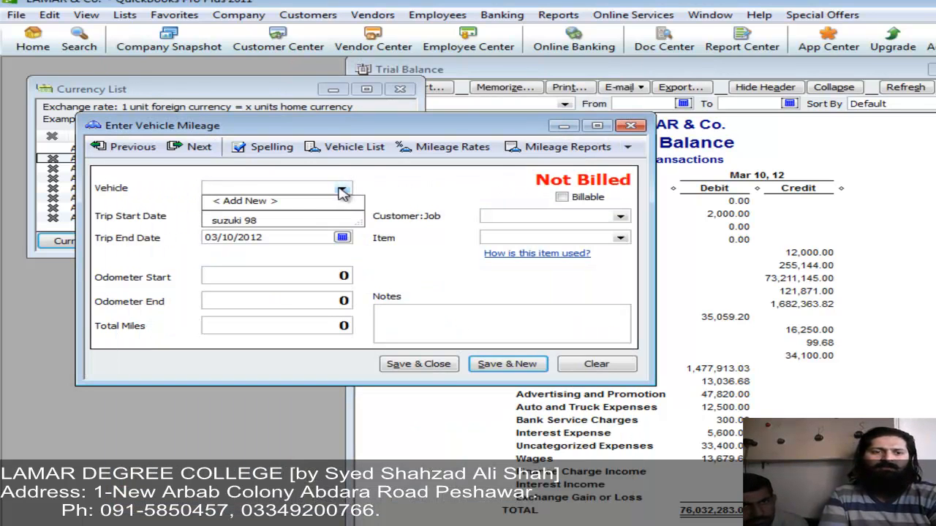
left_click(284, 220)
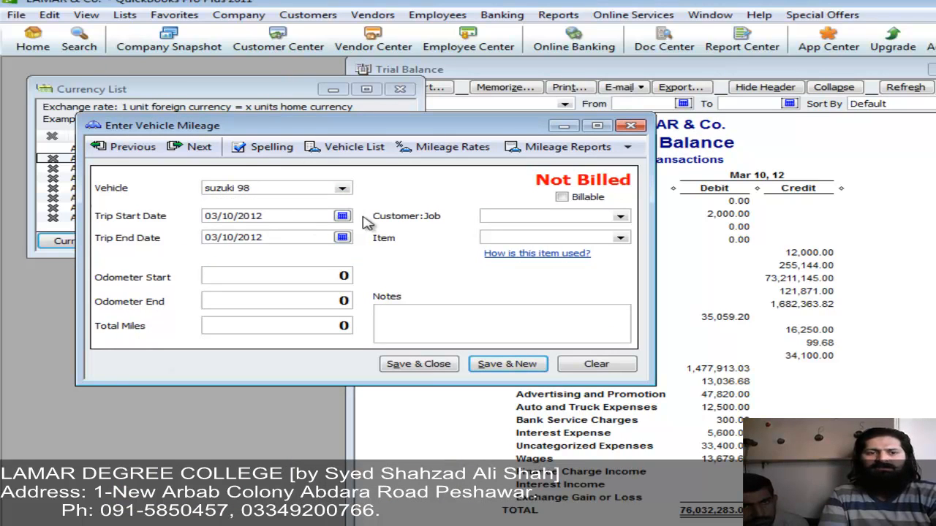
left_click(342, 215)
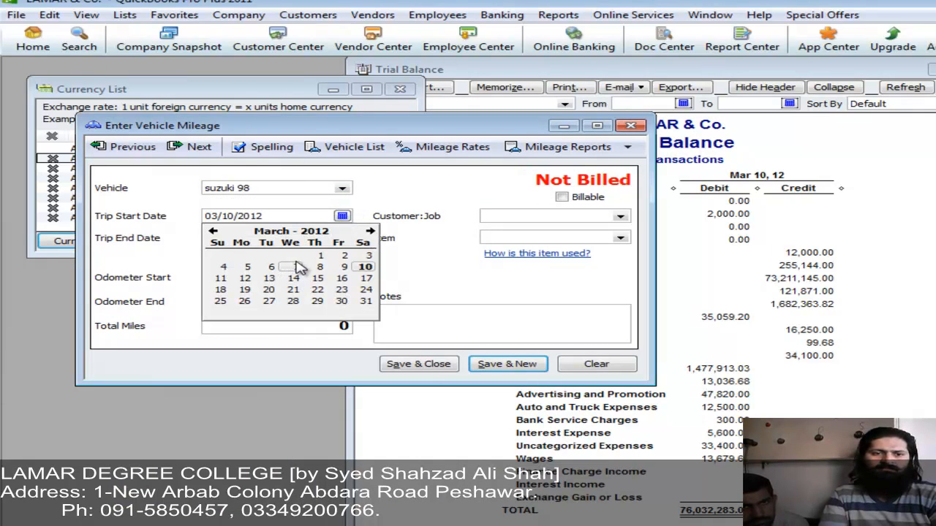
left_click(341, 256)
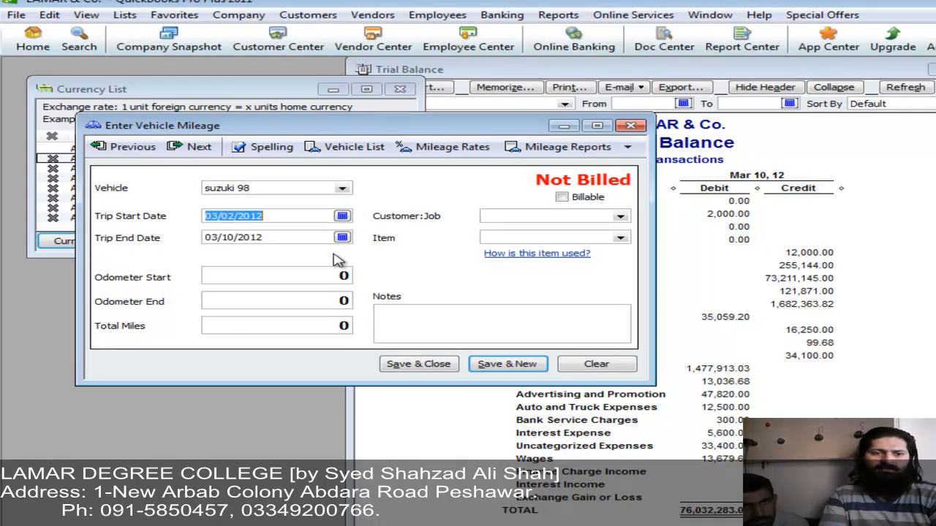
left_click(342, 238)
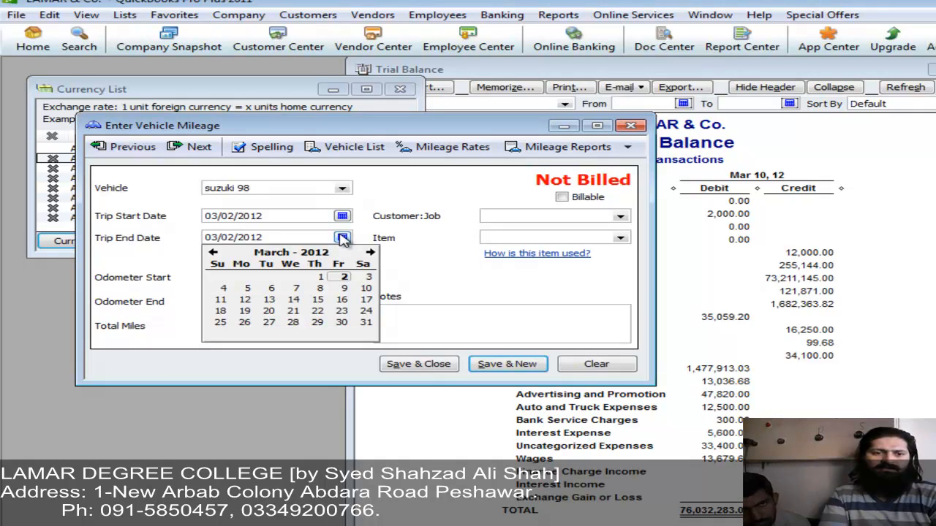
left_click(271, 289)
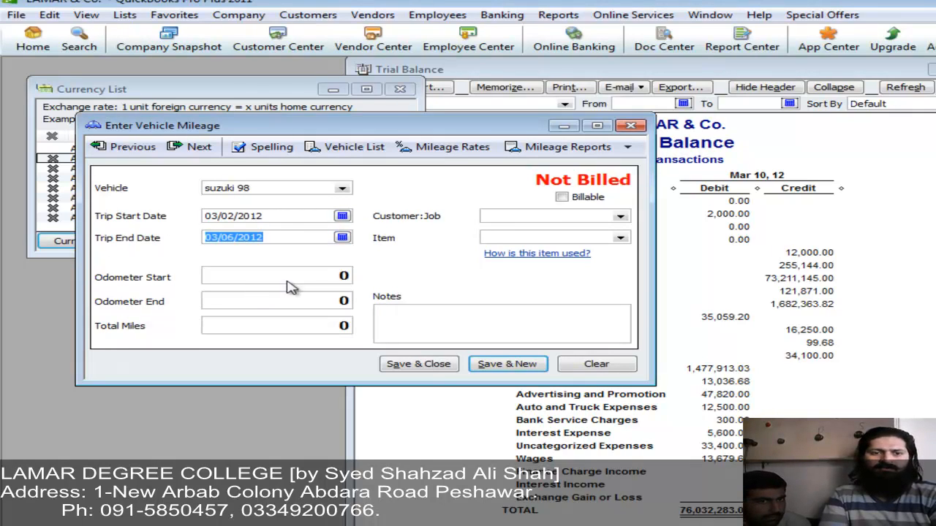
Step: Enter odometer readings 21,212 start and 22,323 end, giving 1,111 miles
left_click(329, 275)
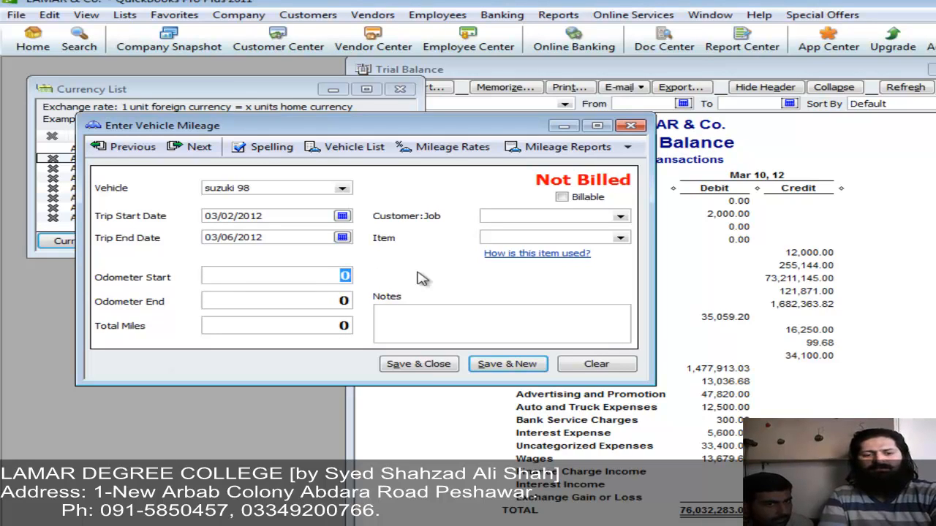
type("21212")
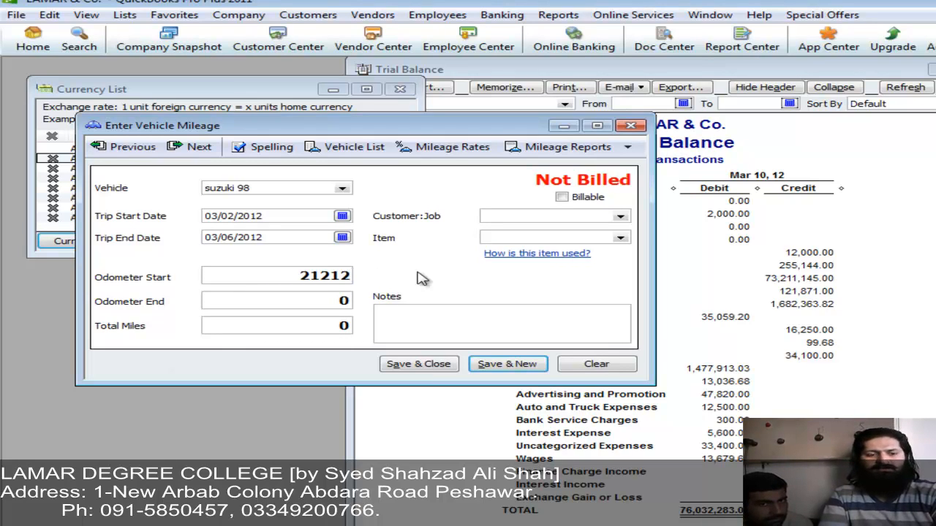
key("Tab")
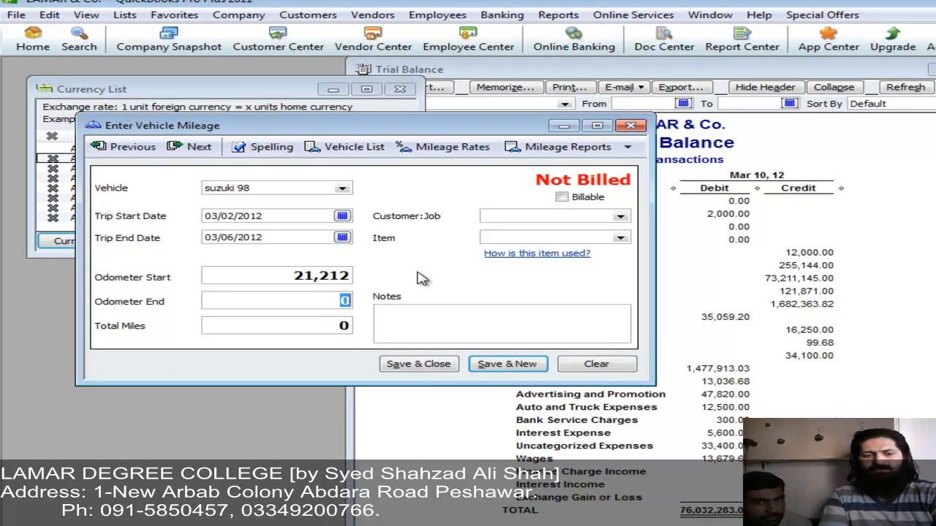
type("2232")
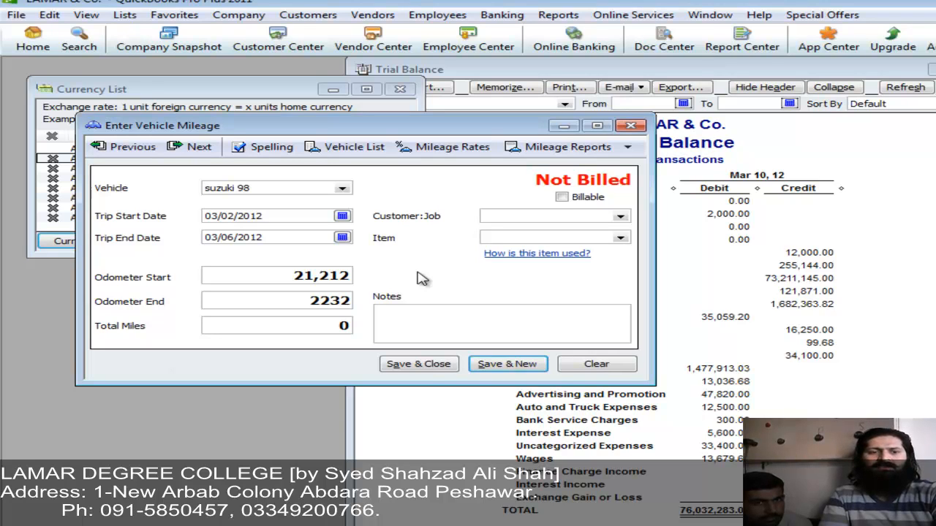
type("3")
key("Tab")
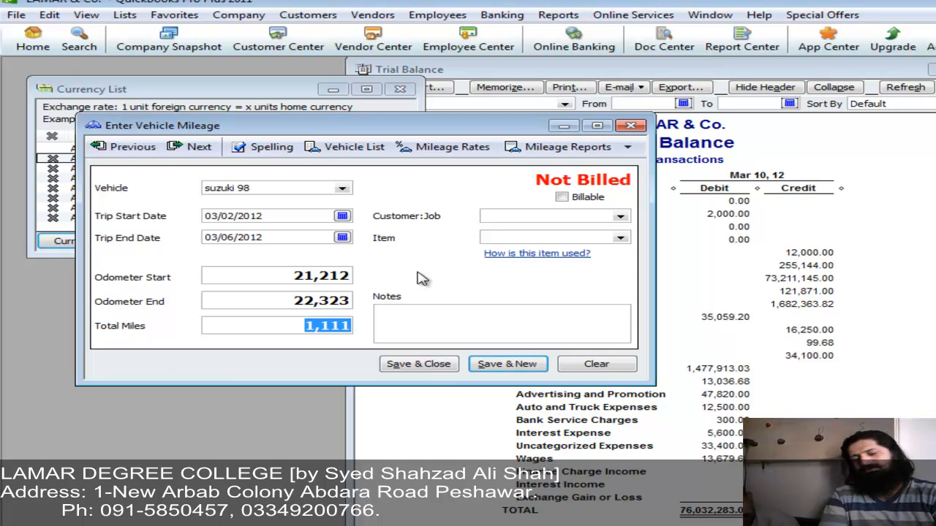
Step: Mark the trip billable to the customer and begin adding a new billing item
left_click(587, 199)
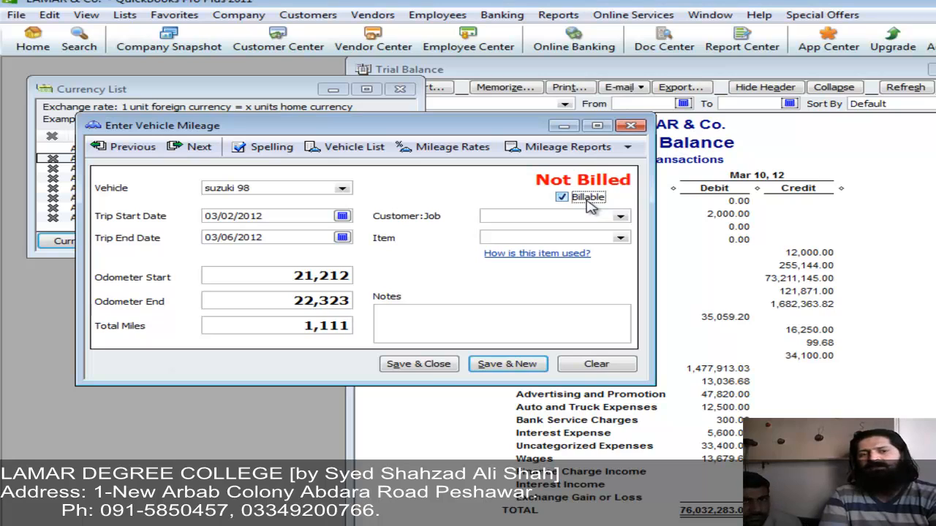
left_click(620, 217)
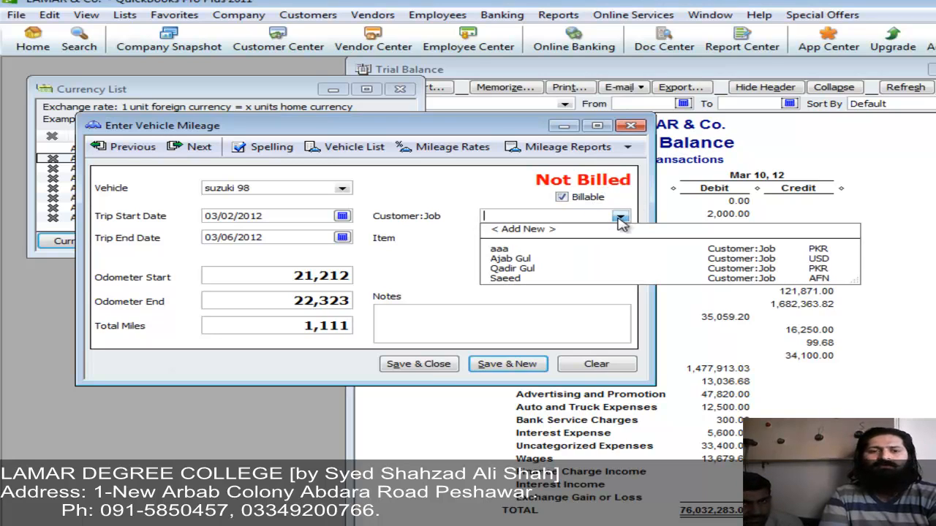
left_click(511, 269)
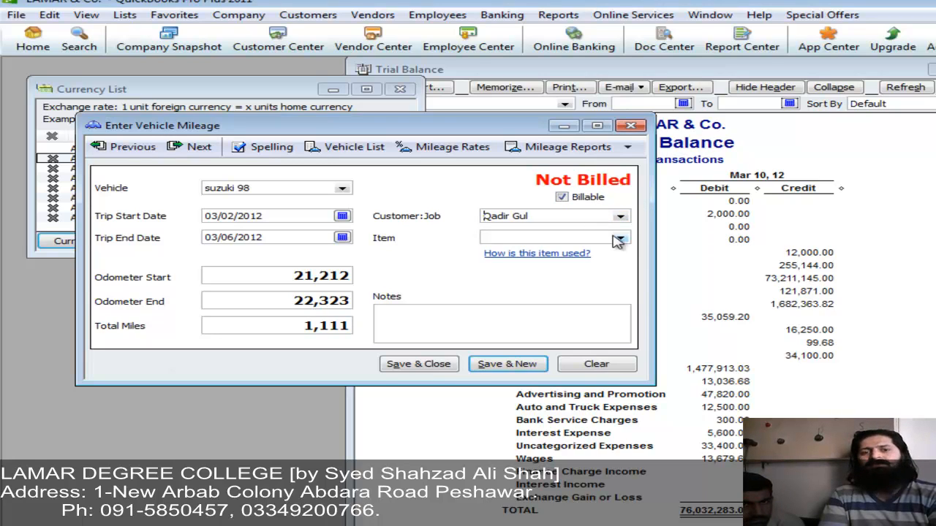
left_click(619, 239)
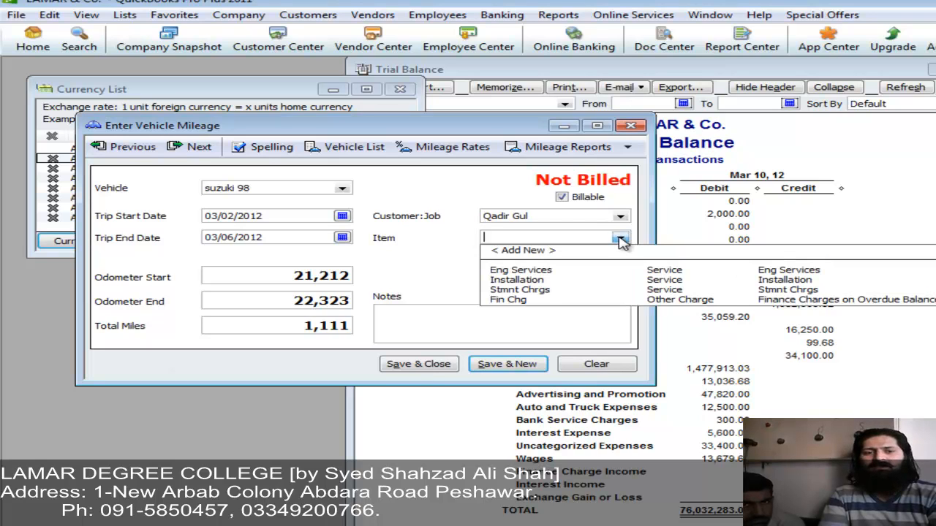
left_click(539, 251)
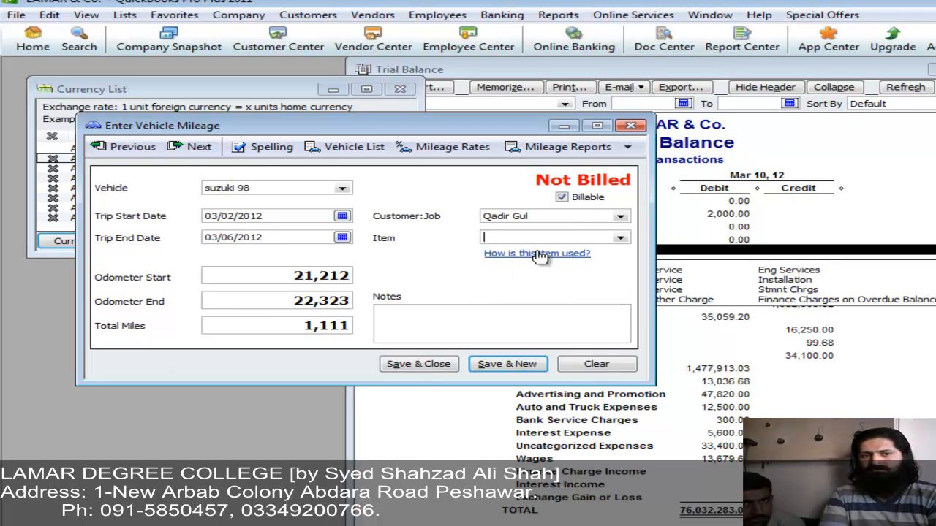
Step: Create service item Suzuki chrgs with rate 1.32 and the Services income account
key("Tab")
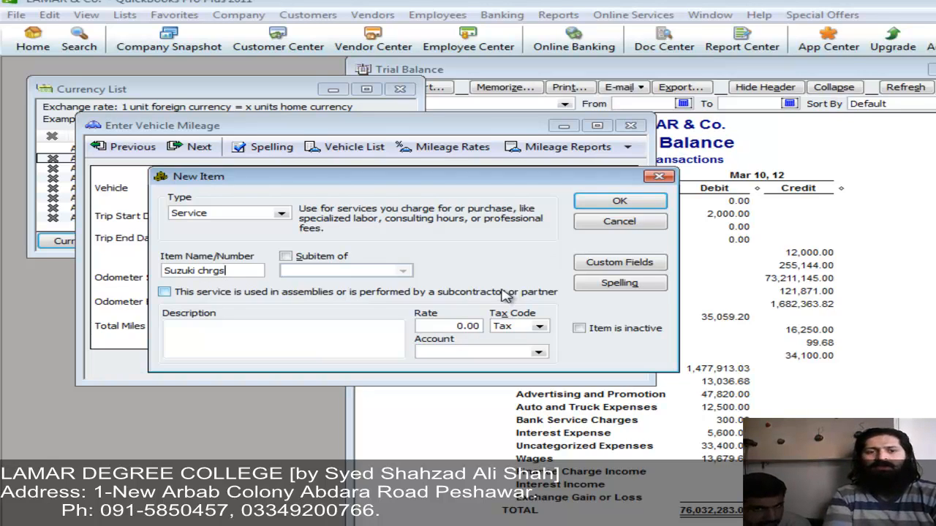
left_click(453, 326)
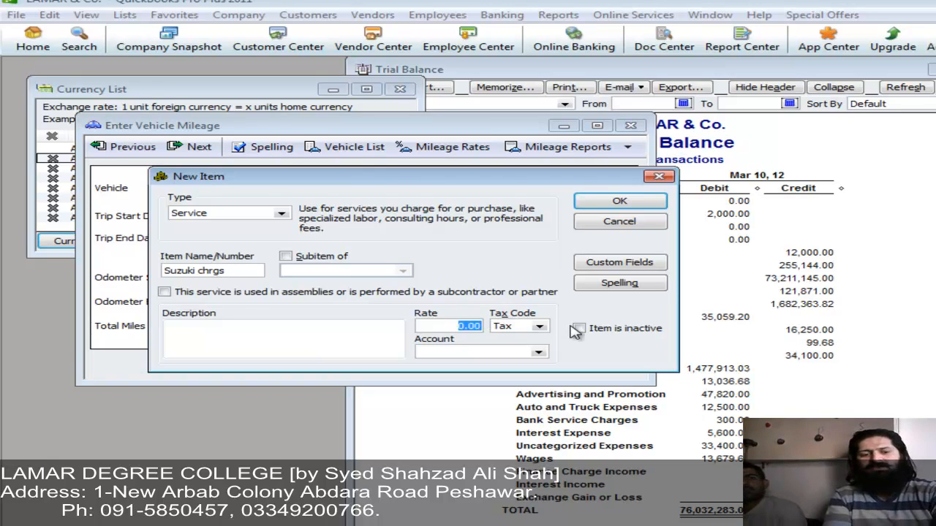
type("1.32")
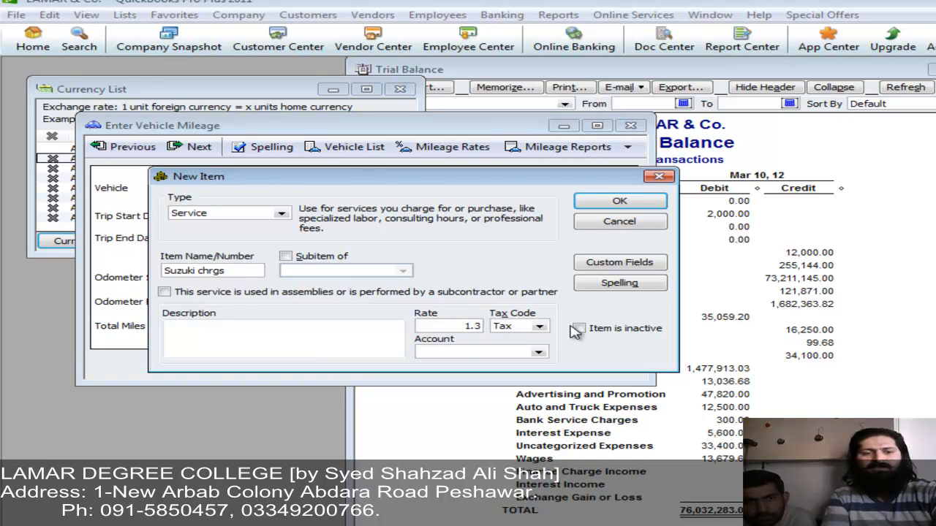
left_click(508, 350)
type("Services income")
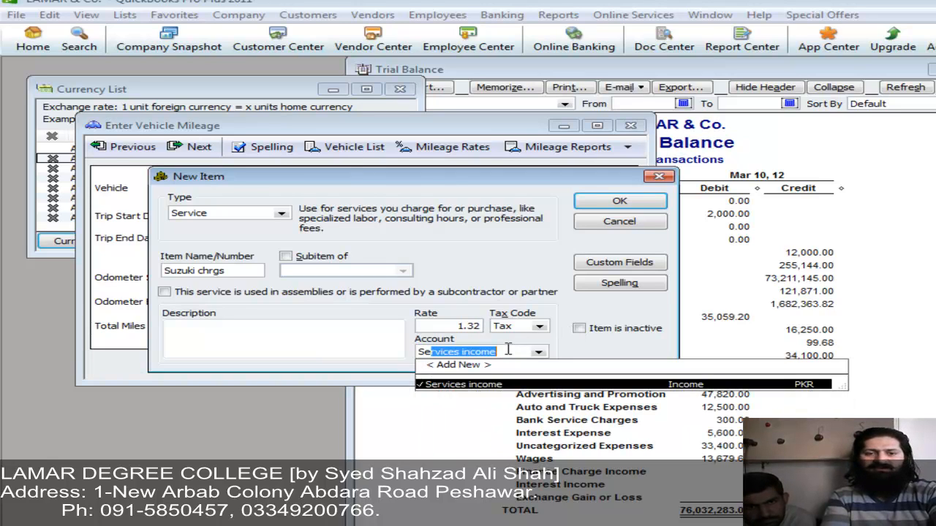
key("Tab")
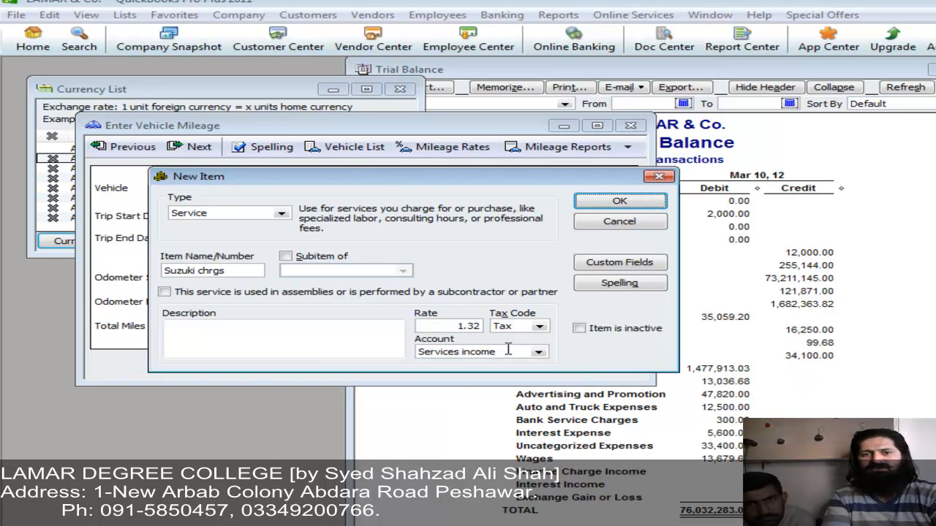
left_click(618, 203)
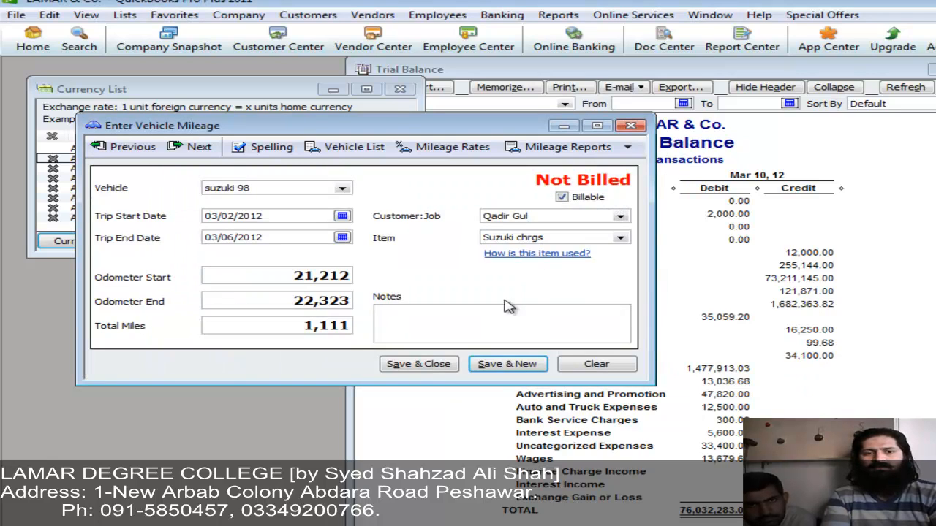
Step: Save the mileage trip with a note, close the mileage window, and open a blank invoice
left_click(467, 323)
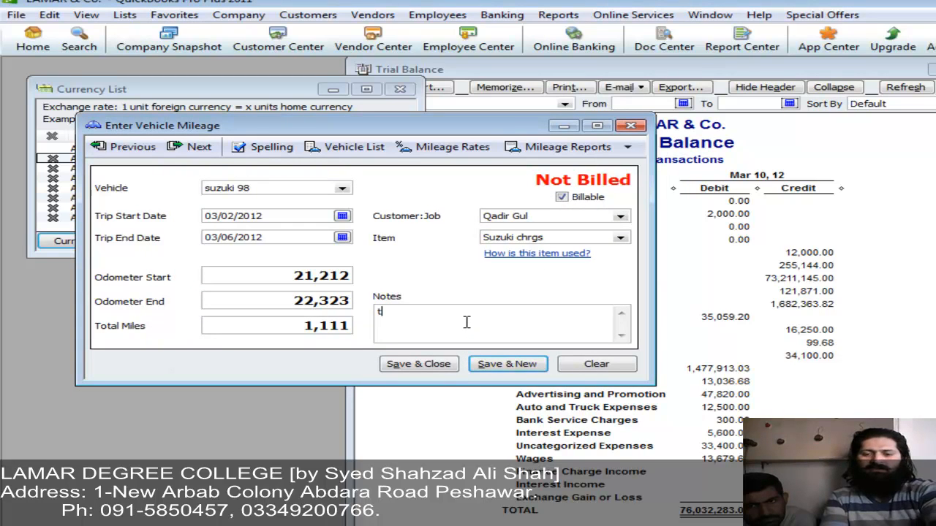
left_click(494, 365)
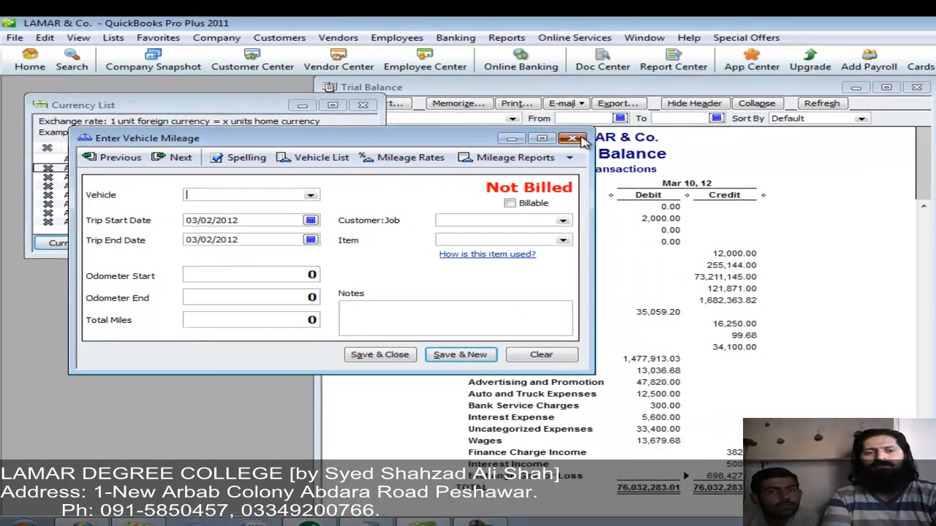
left_click(632, 126)
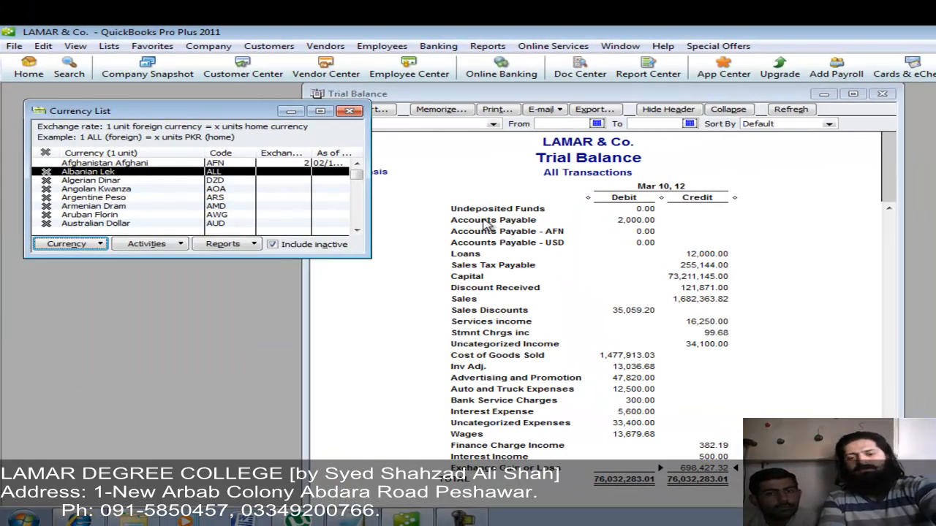
key("ctrl+i")
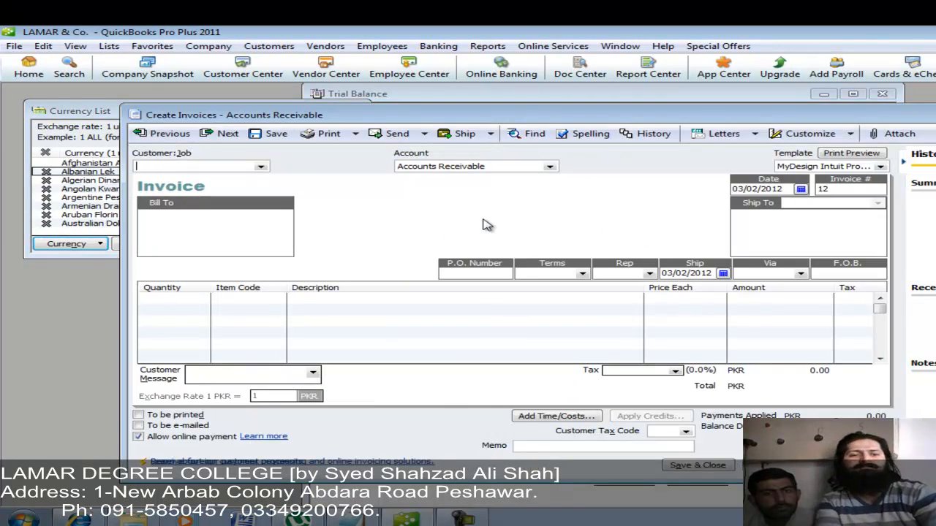
Step: Choose the customer for the invoice and dismiss the credit-limit warning
key("Tab")
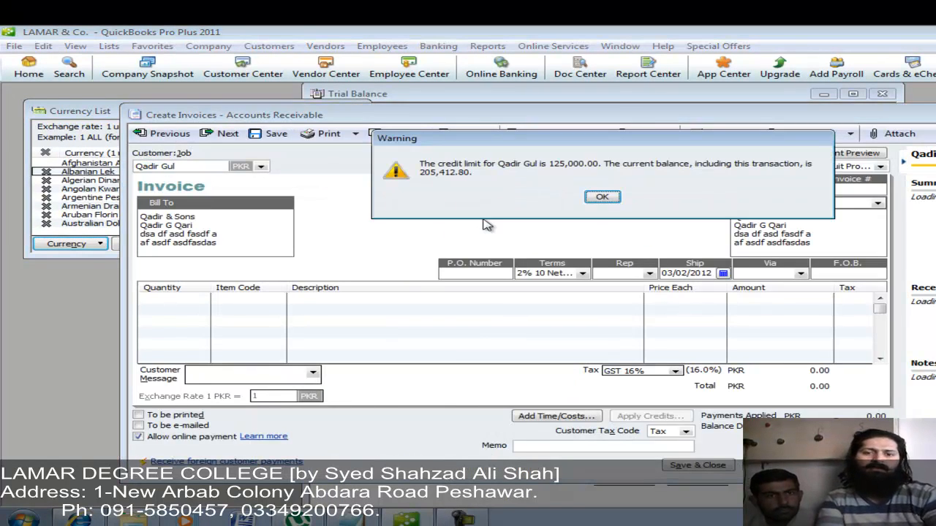
key("Return")
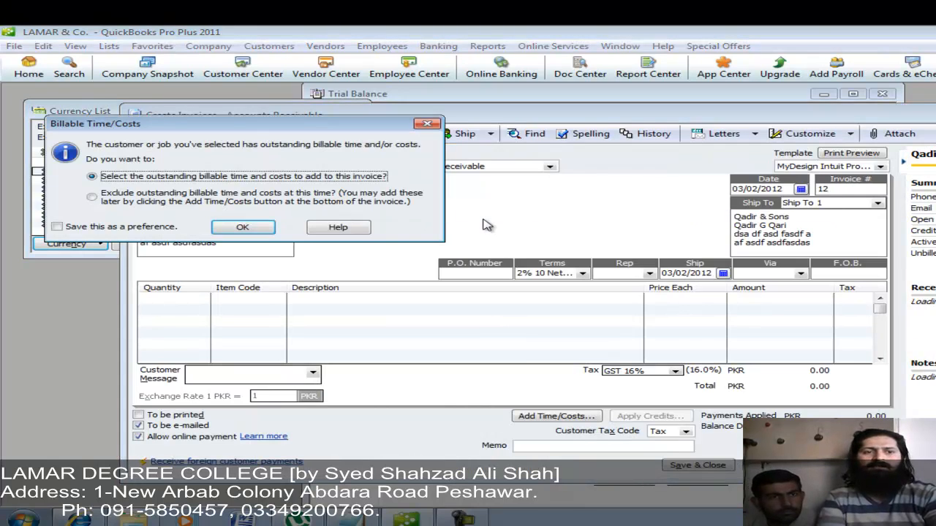
Step: Bill the 1,111-mile Suzuki chrgs trip (1,701.16 total) and save past the credit-limit warning
left_click(229, 231)
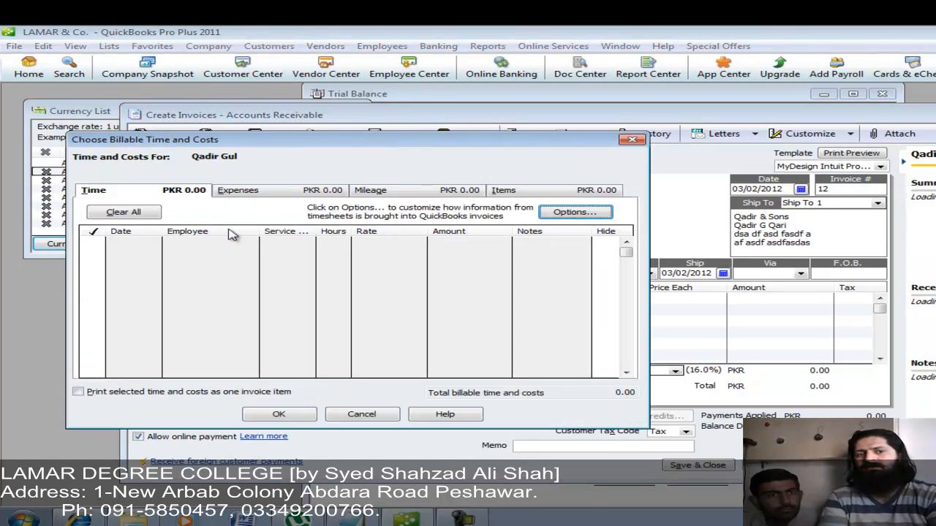
left_click(390, 192)
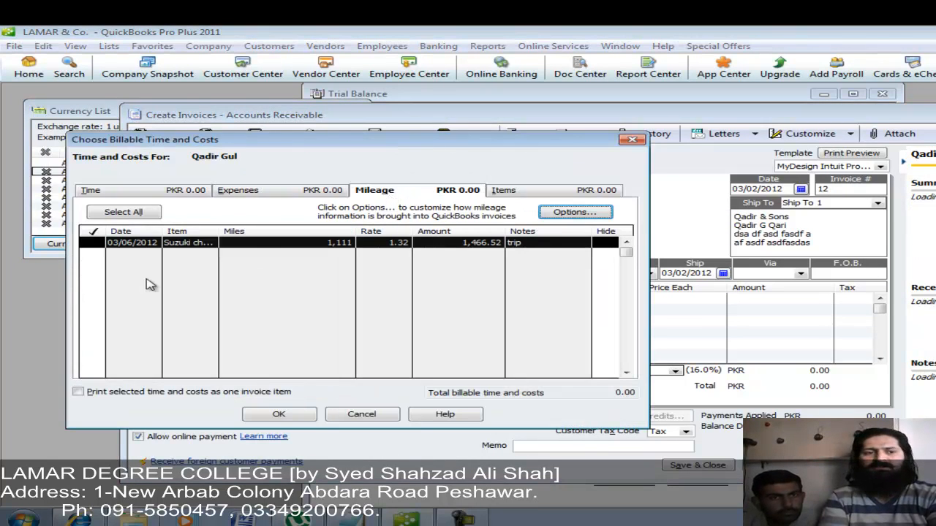
left_click(95, 242)
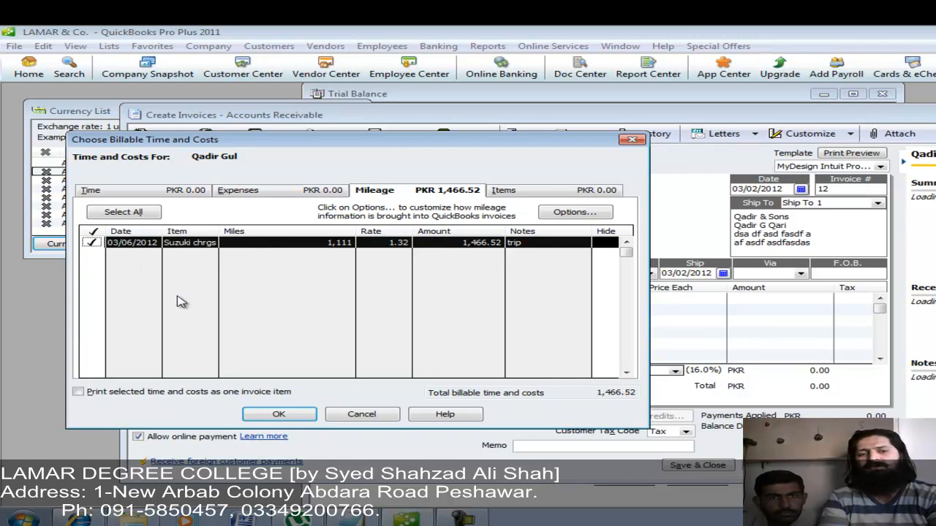
left_click(272, 411)
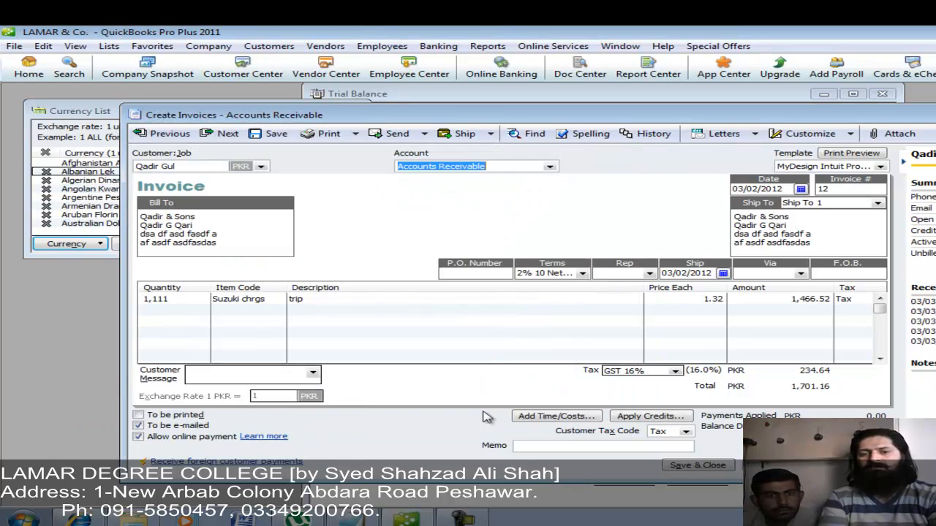
left_click(672, 469)
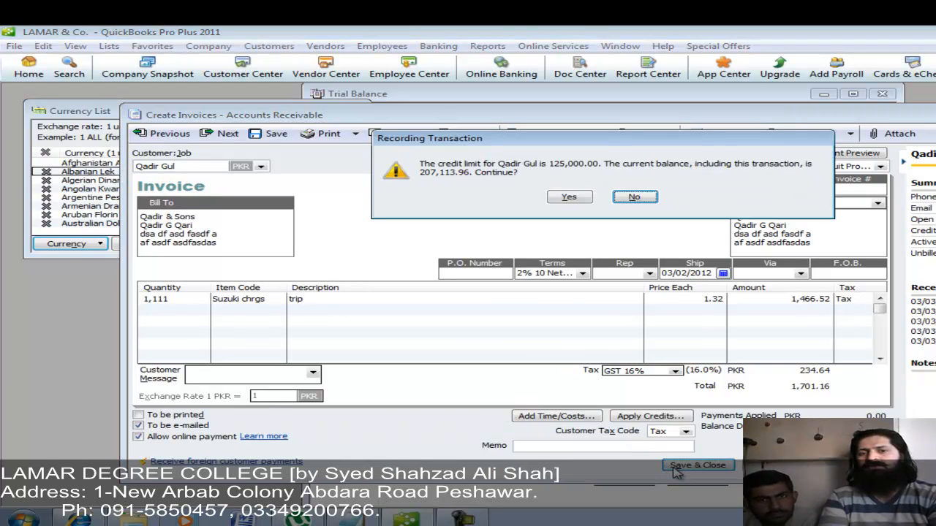
left_click(571, 197)
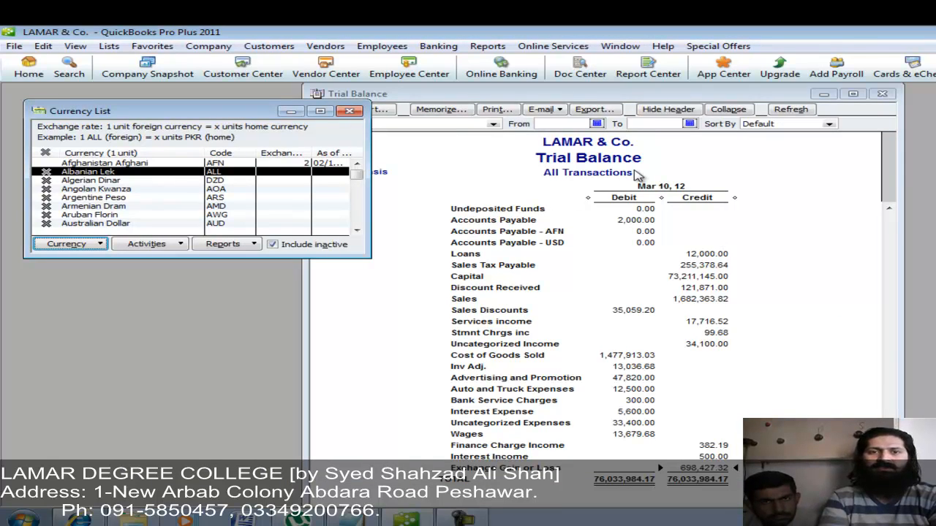
Step: Run Mileage by Vehicle Summary for all dates and drill into suzuki 98's 449.96 expense
left_click(488, 46)
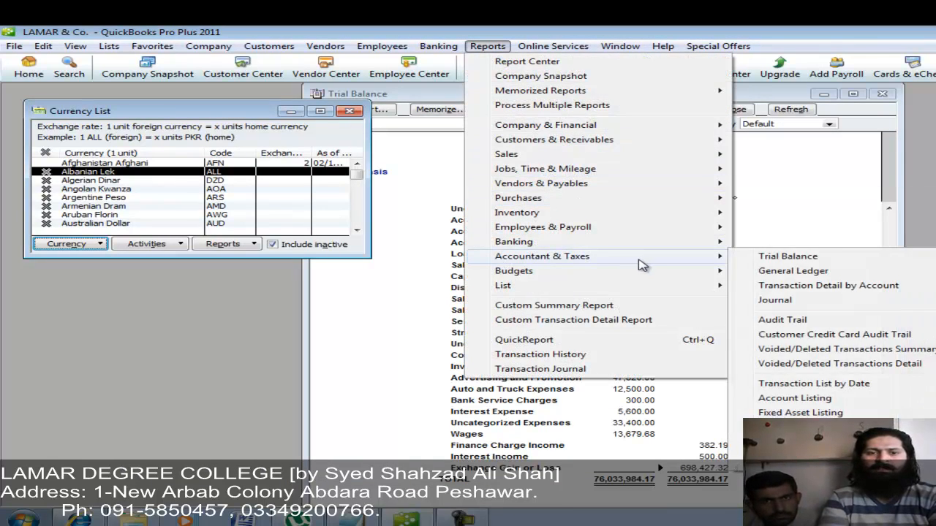
mouse_move(690, 183)
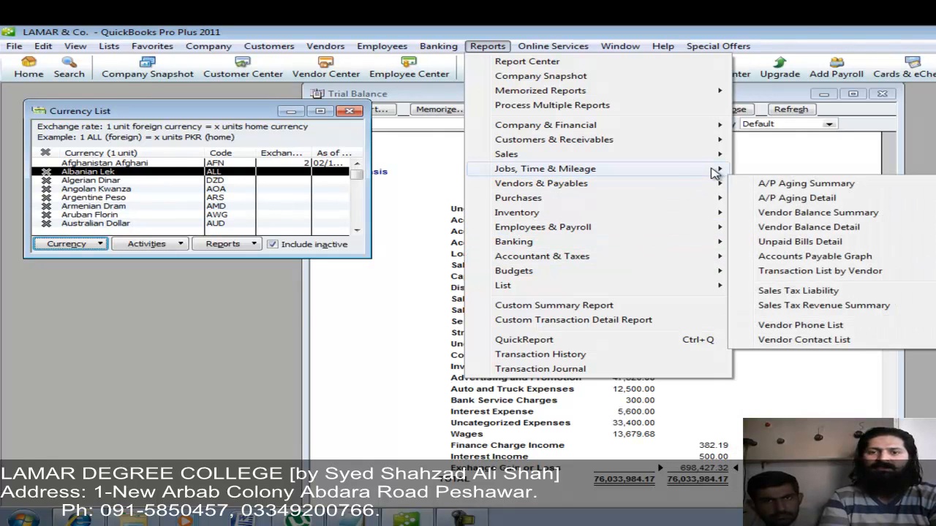
mouse_move(714, 170)
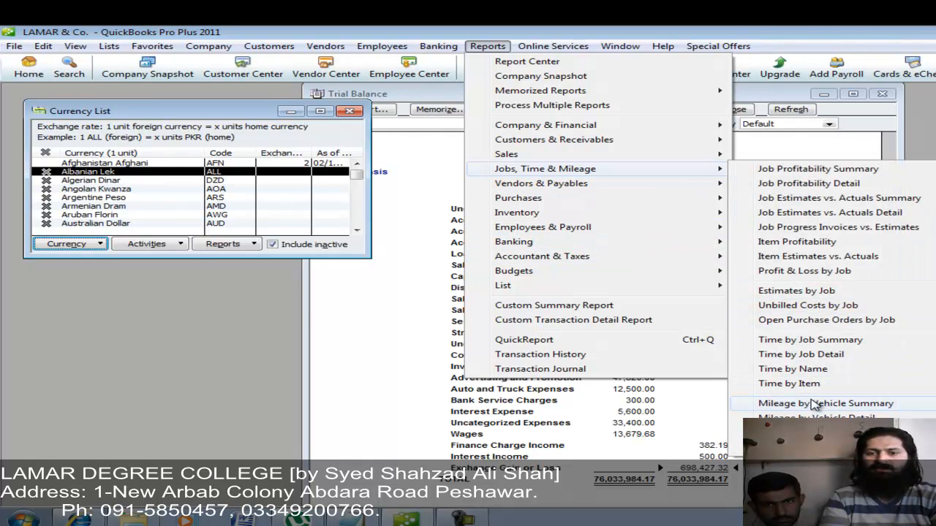
left_click(814, 404)
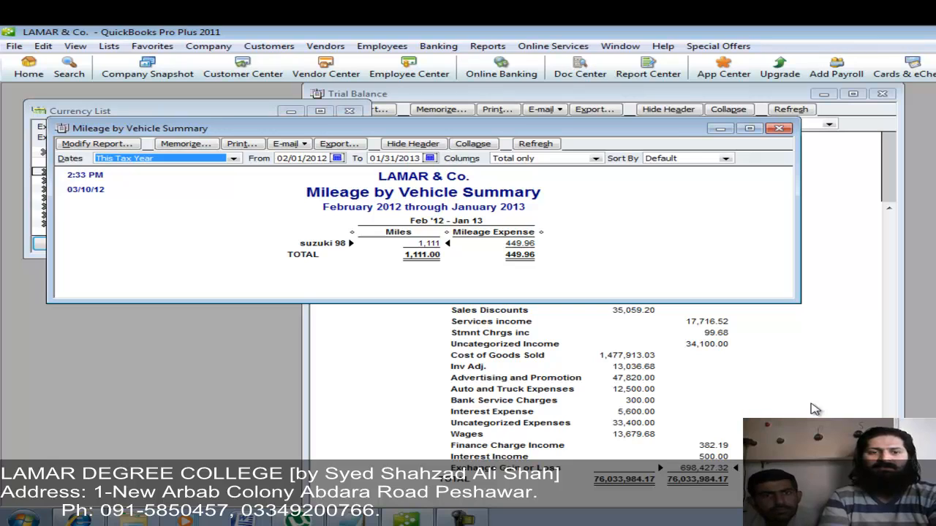
key("a")
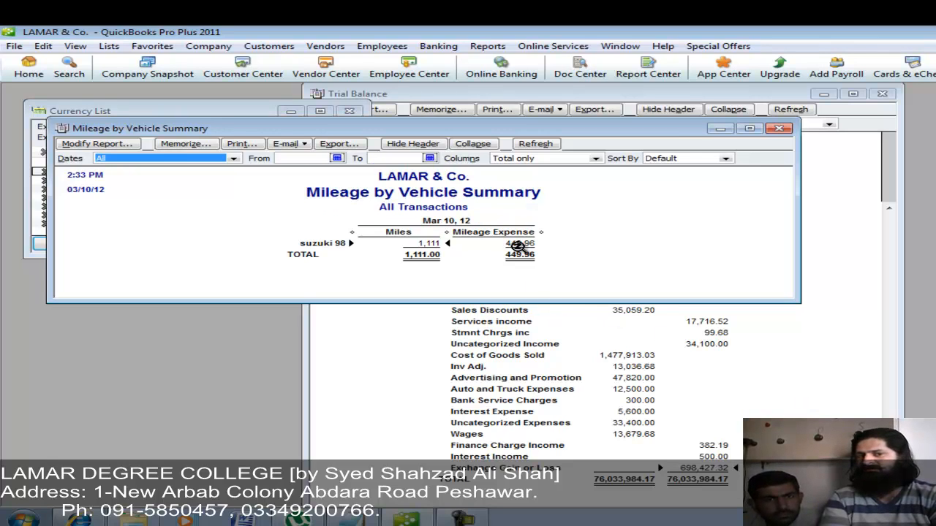
double_click(518, 246)
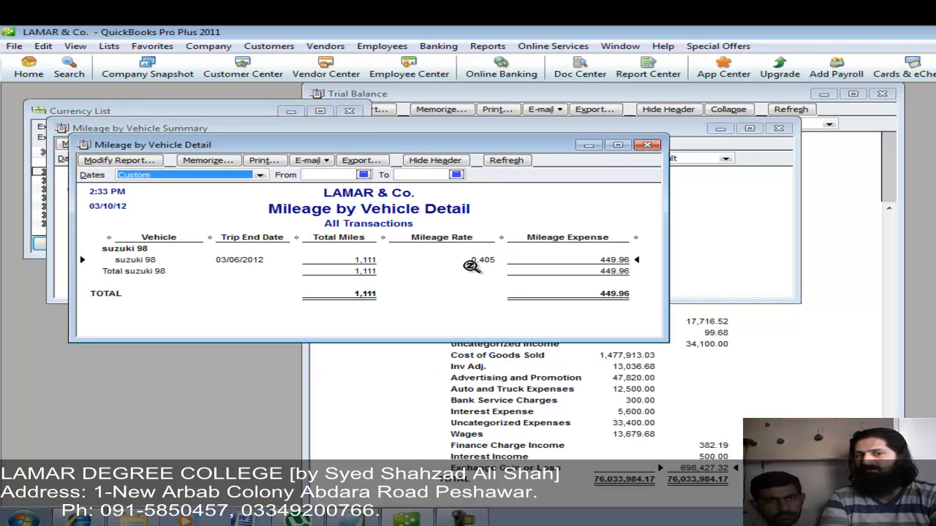
Step: From the suzuki 98 trip entry, change the 01/01/2005 mileage rate from 0.405 to 0.75
double_click(484, 262)
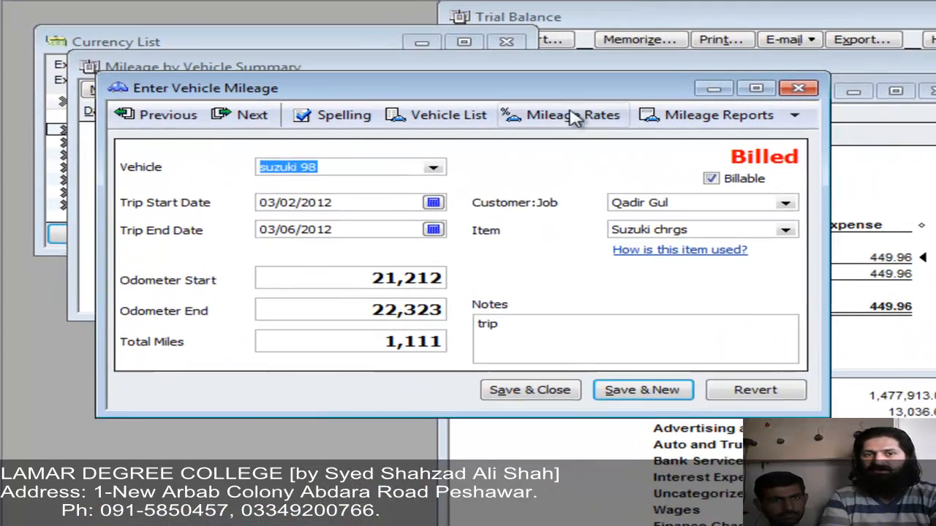
left_click(391, 161)
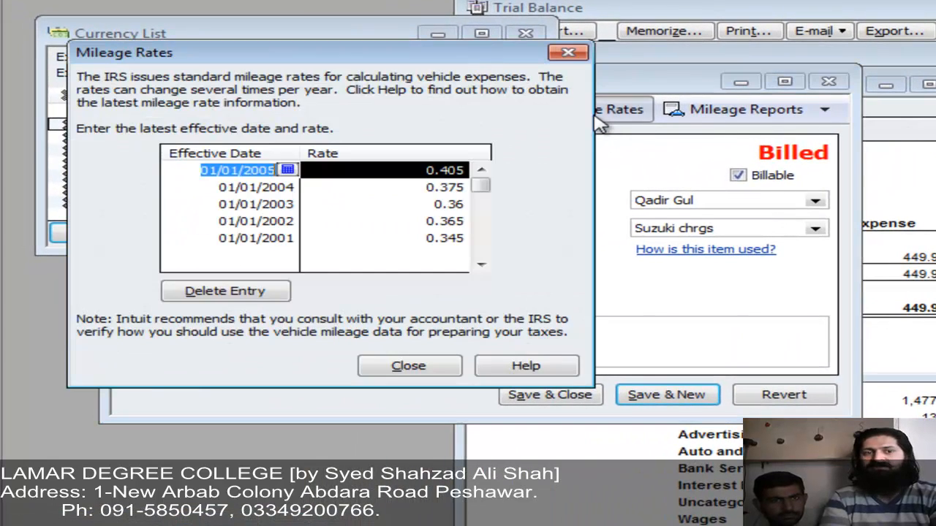
left_click(422, 170)
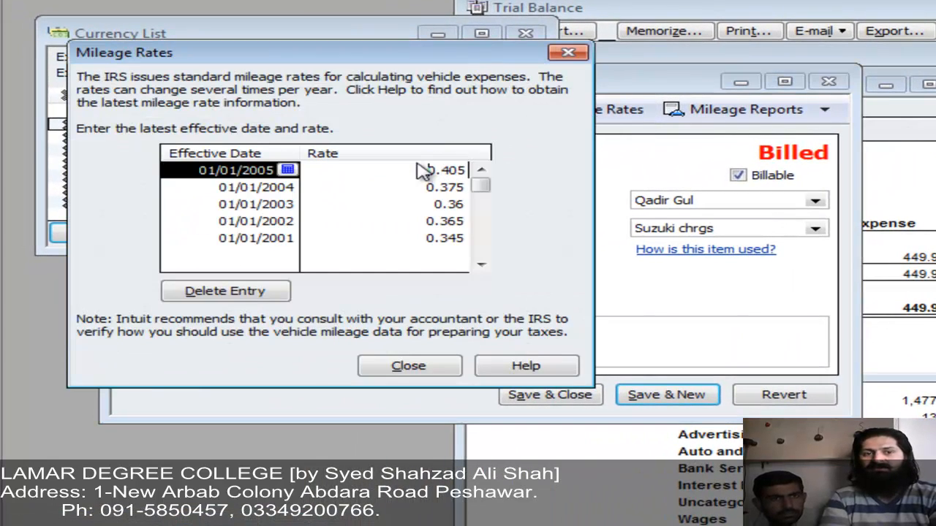
double_click(421, 171)
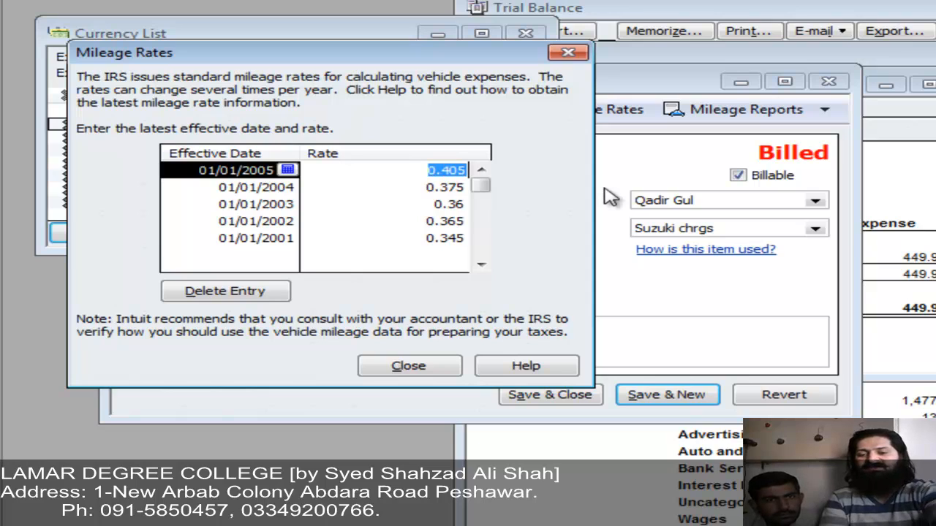
type(".")
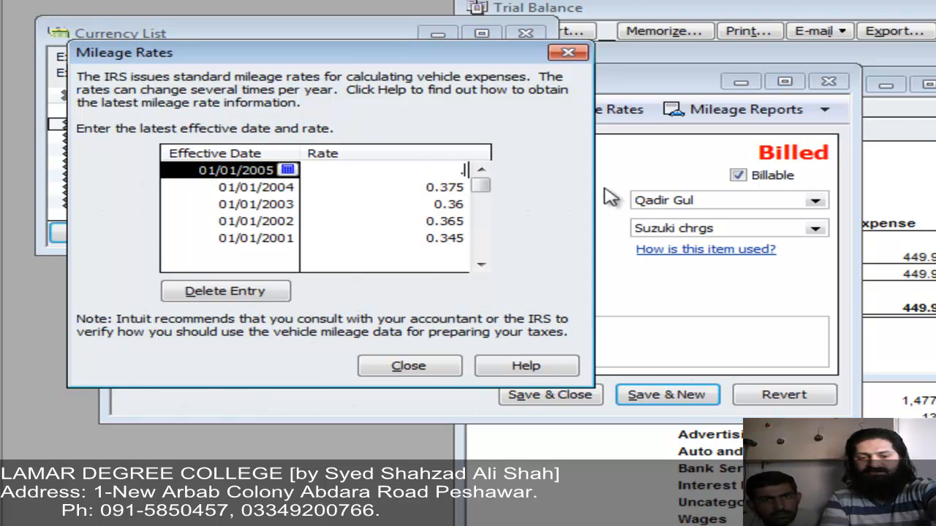
type("75")
key("Tab")
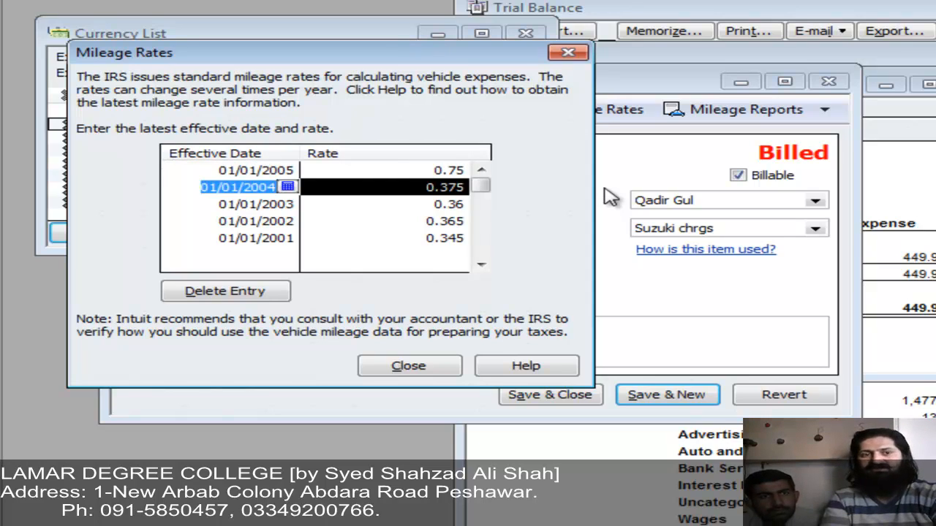
left_click(436, 170)
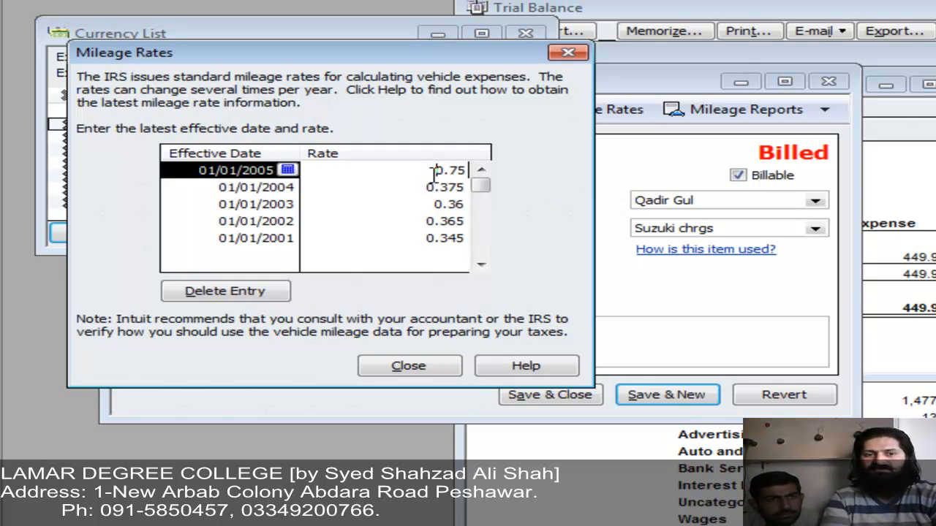
left_click(414, 367)
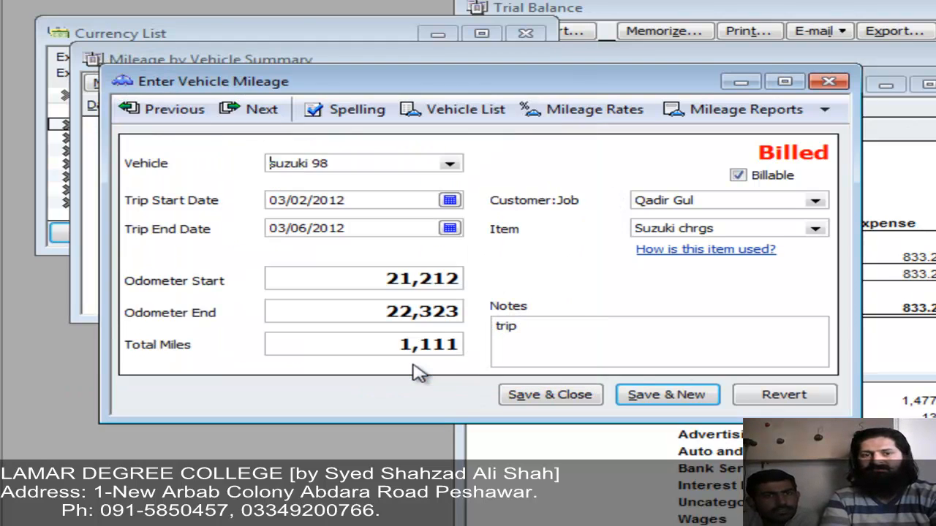
Step: Save the trip entry at 833.25 and open Mileage by Job Summary showing 1,466.52 billable
left_click(551, 396)
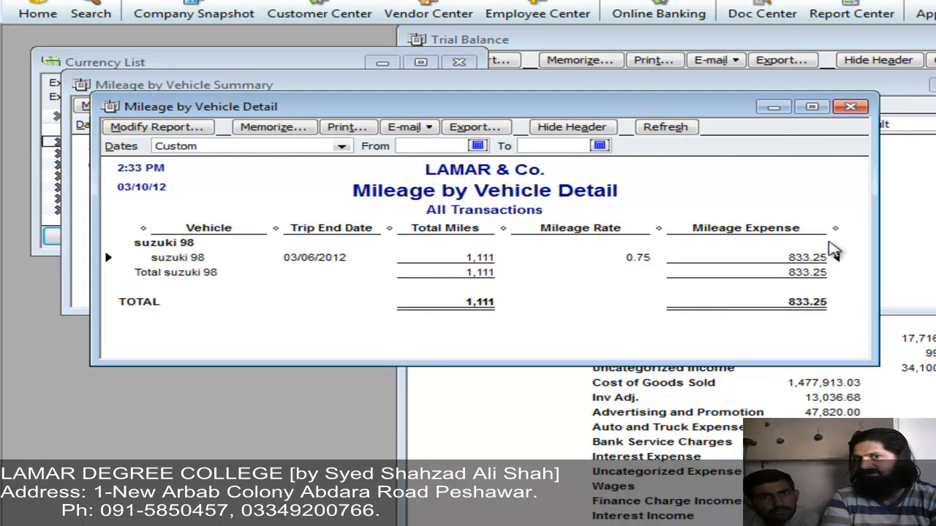
left_click(851, 108)
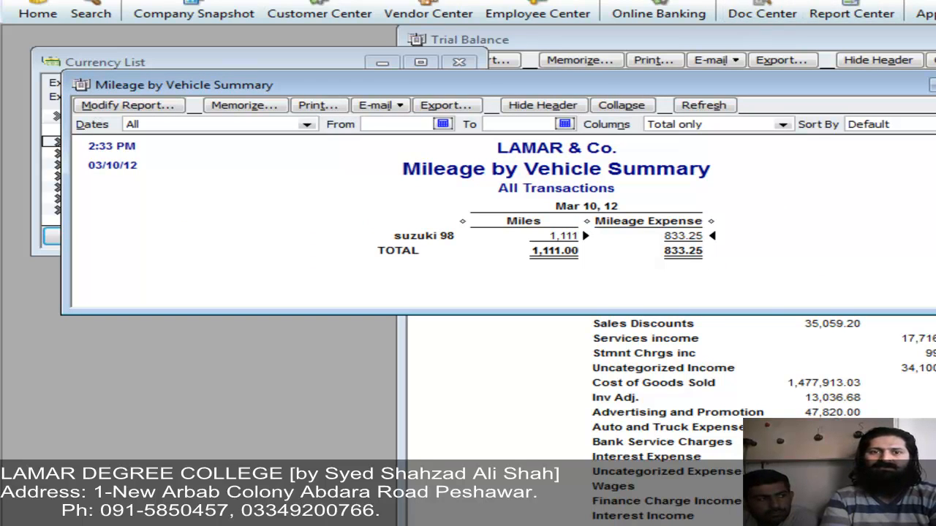
left_click(639, 0)
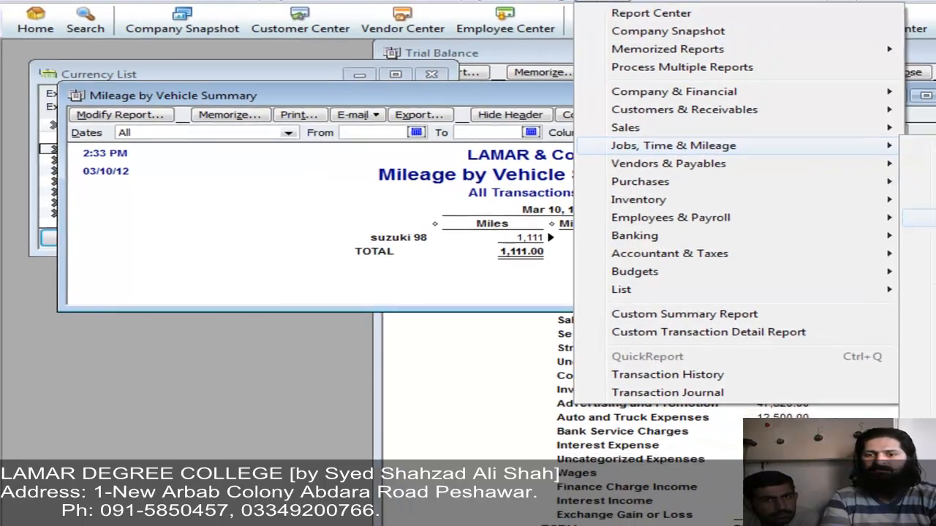
mouse_move(885, 143)
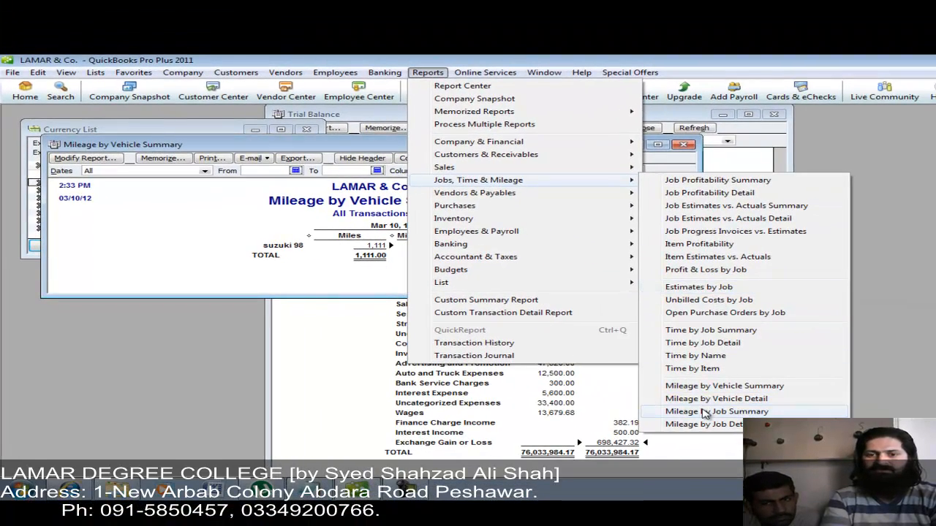
left_click(704, 412)
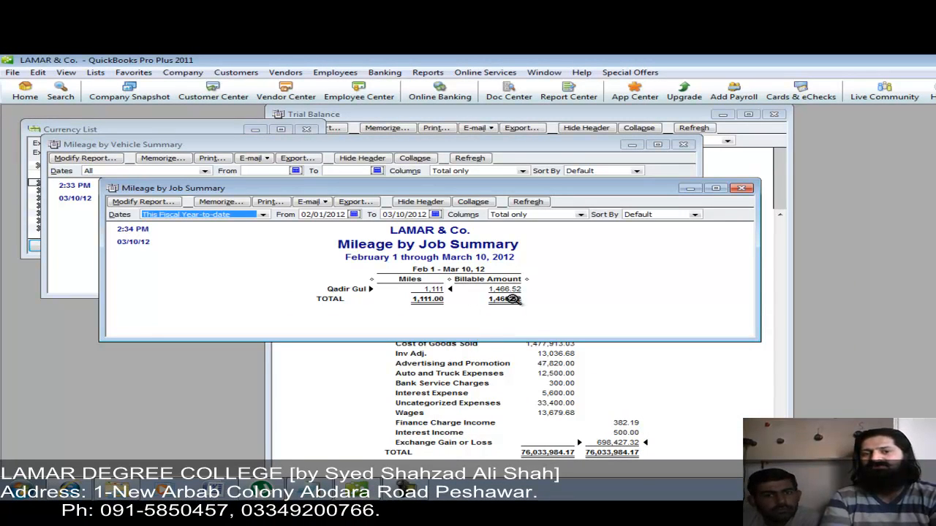
left_click_drag(454, 196, 447, 268)
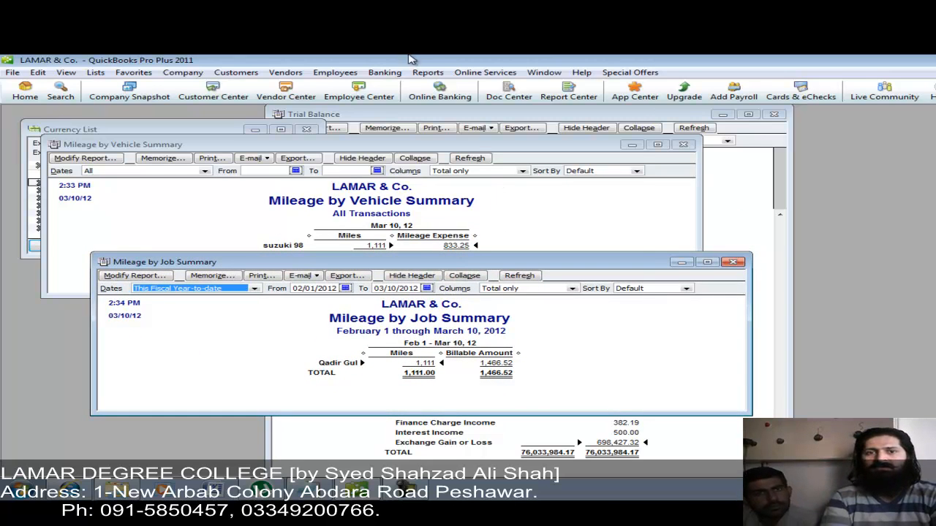
left_click(427, 74)
Step: Run the Trial Balance and zoom into Services income invoices totalling 17,716.52
mouse_move(504, 257)
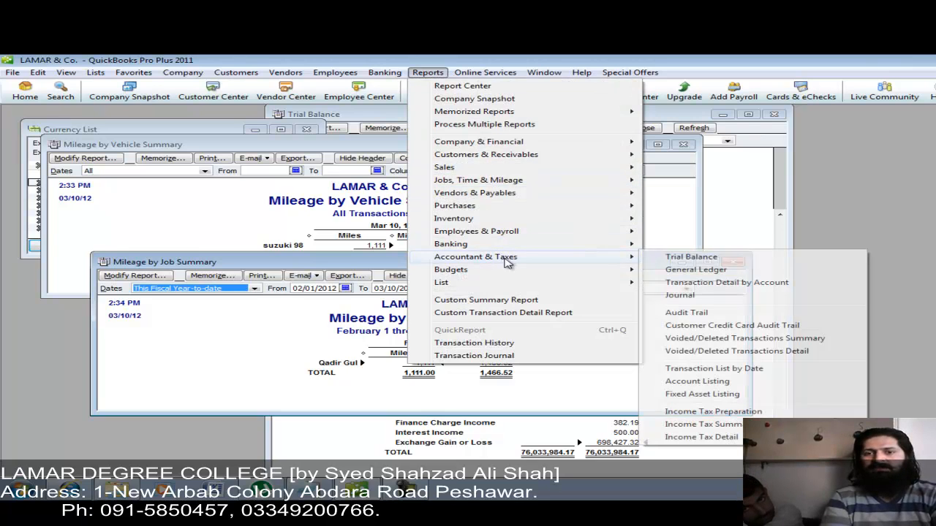
left_click(673, 258)
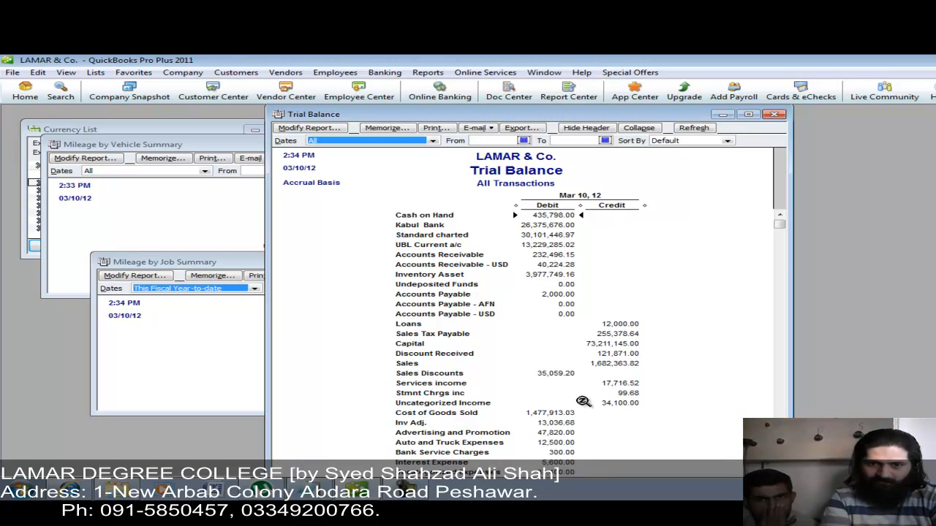
double_click(615, 383)
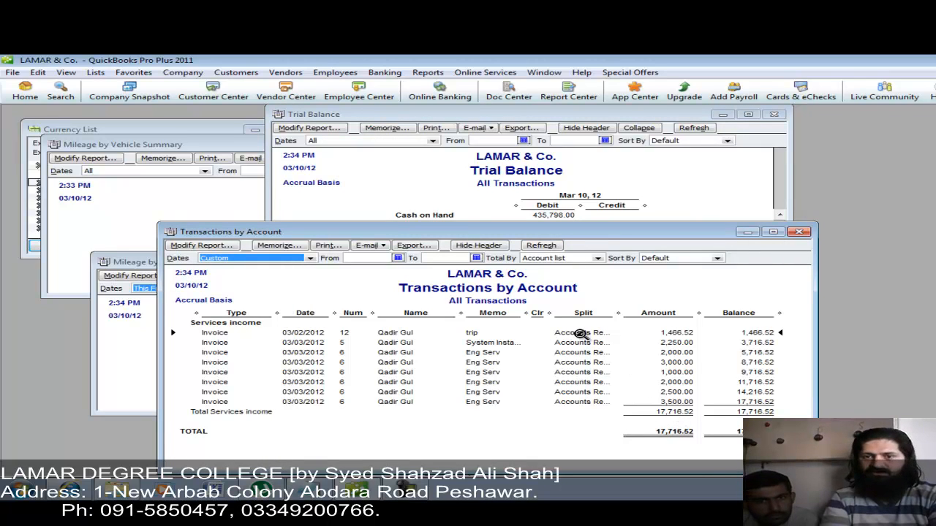
left_click(587, 335)
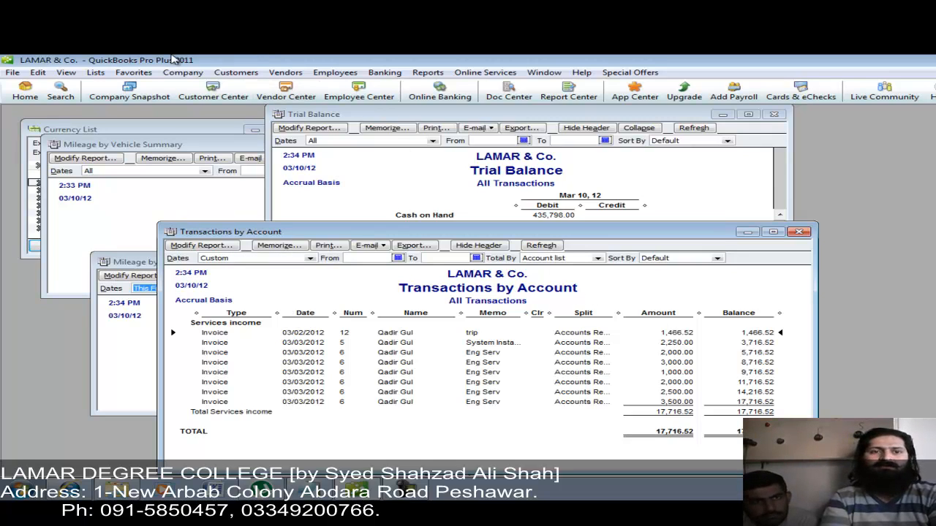
Step: Start Collection Letters under Company > Prepare Letters with Envelopes
left_click(181, 72)
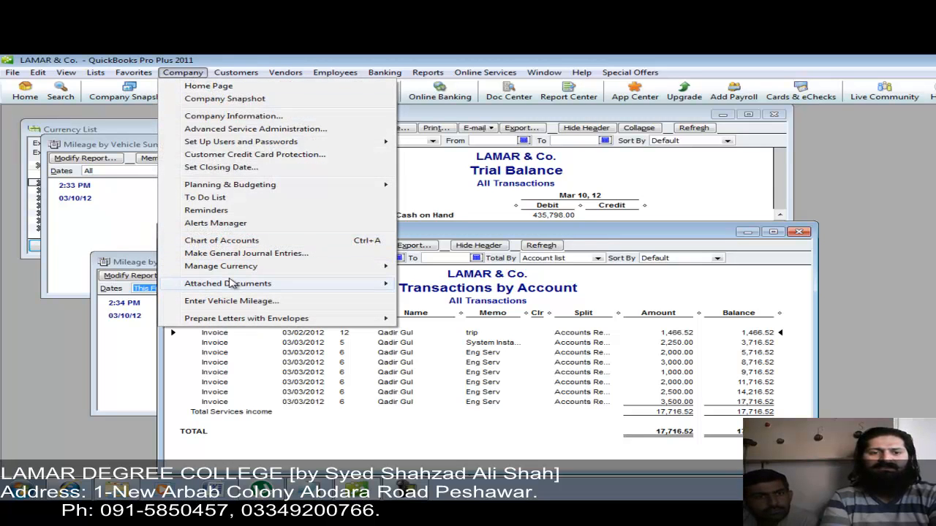
mouse_move(283, 323)
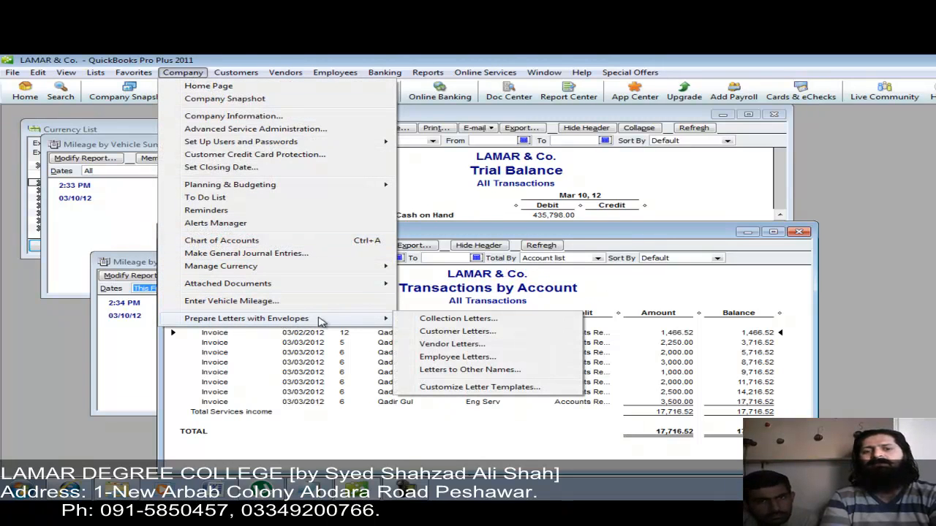
left_click(428, 322)
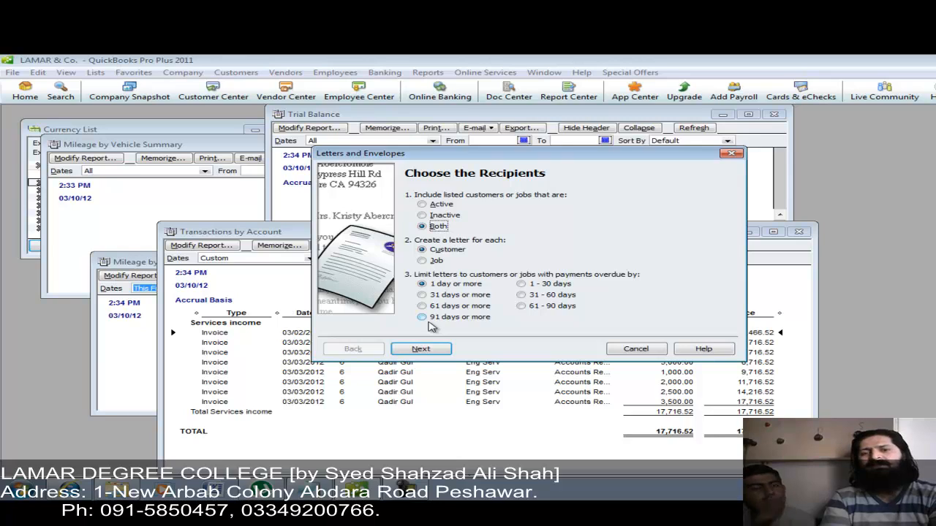